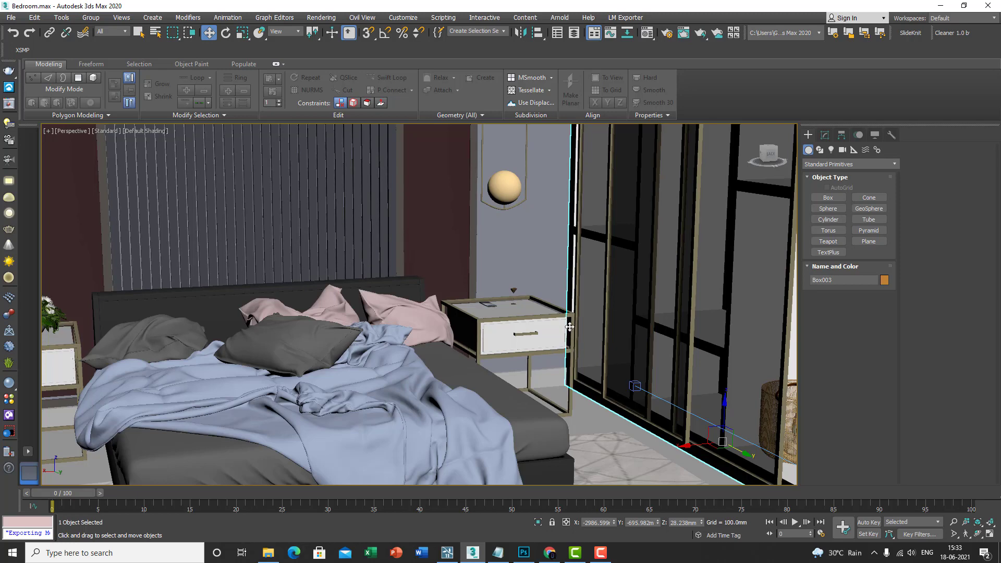
Examine the bedroom model from several distances, including the bed, nightstands, slatted wall panel, curtains and wardrobe
scroll(570, 311, "down", 3)
middle_click_drag(570, 308, 475, 398, "alt")
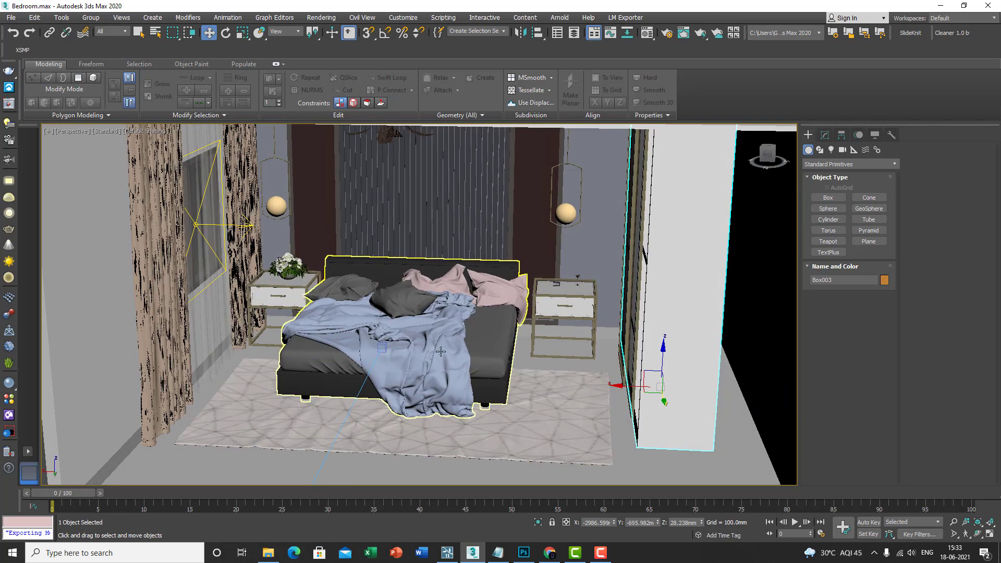
key("shift+z")
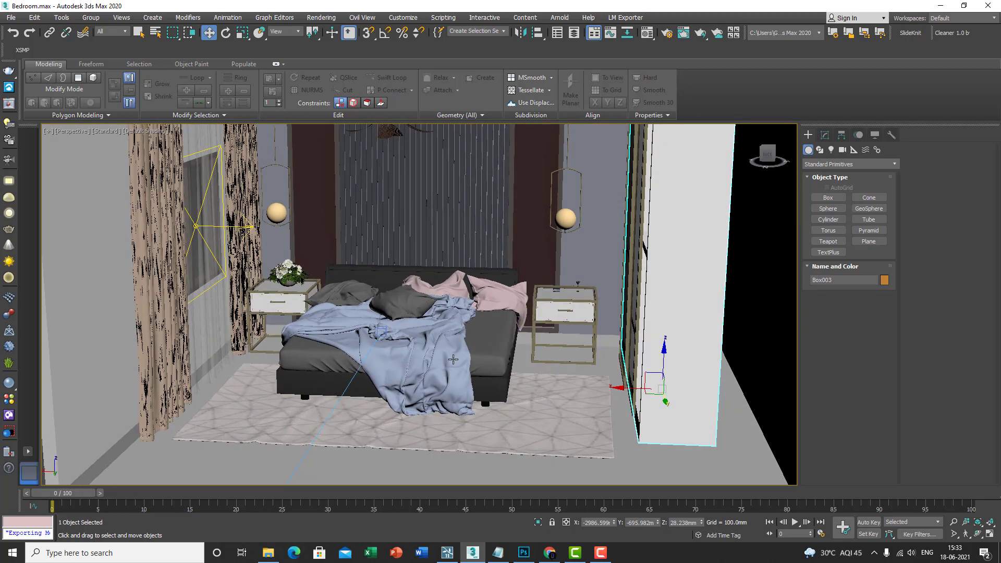
middle_click_drag(459, 378, 463, 372, "alt")
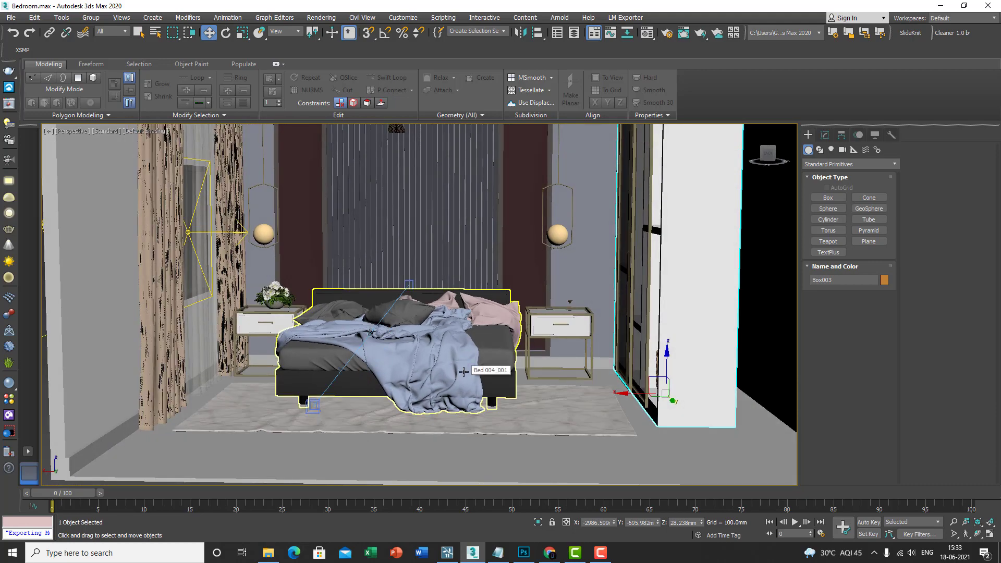
key("shift+z")
key("shift+z")
key("shift+z")
key("shift+z")
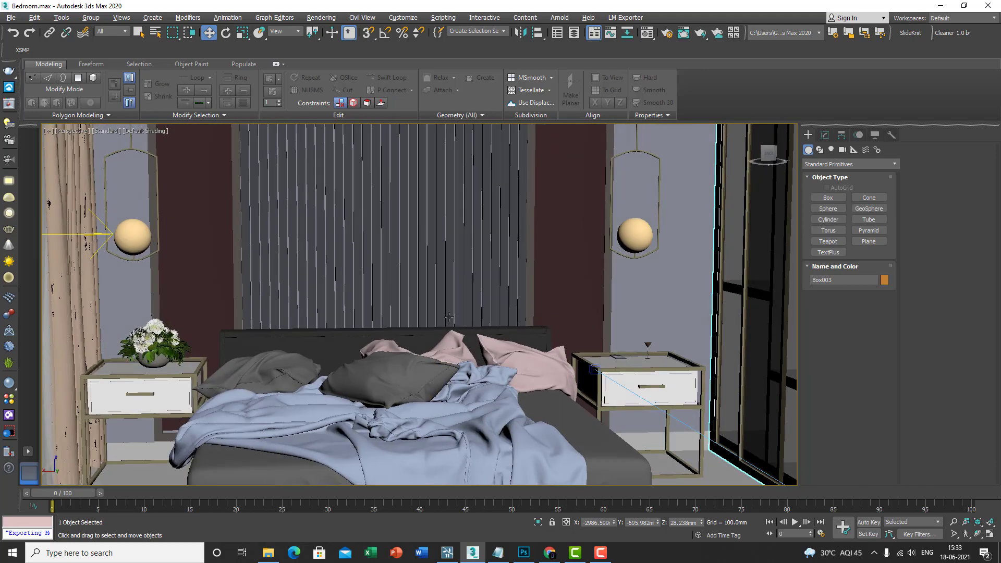
key("shift+z")
key("shift+z")
key("shift+z")
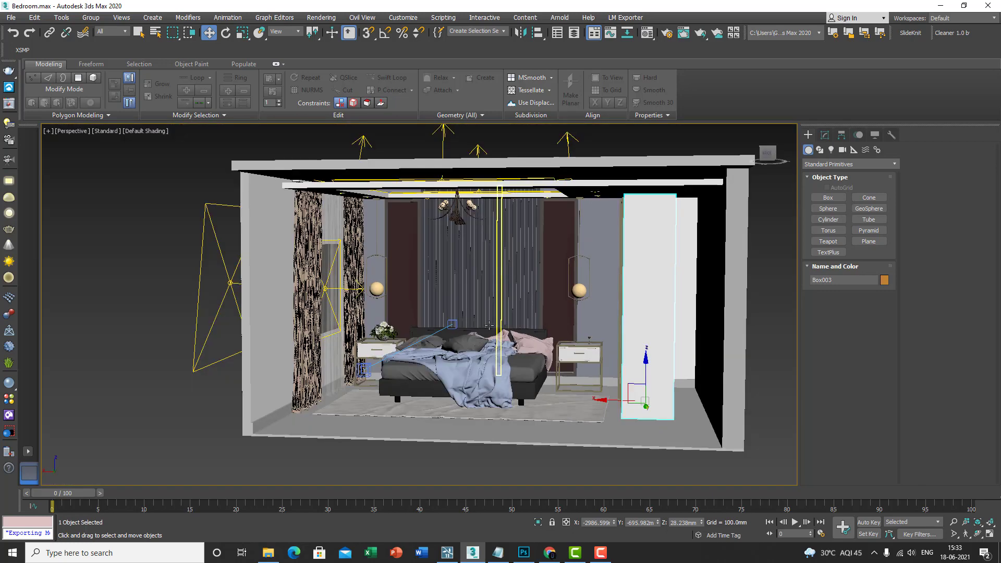
key("shift+z")
key("shift+z")
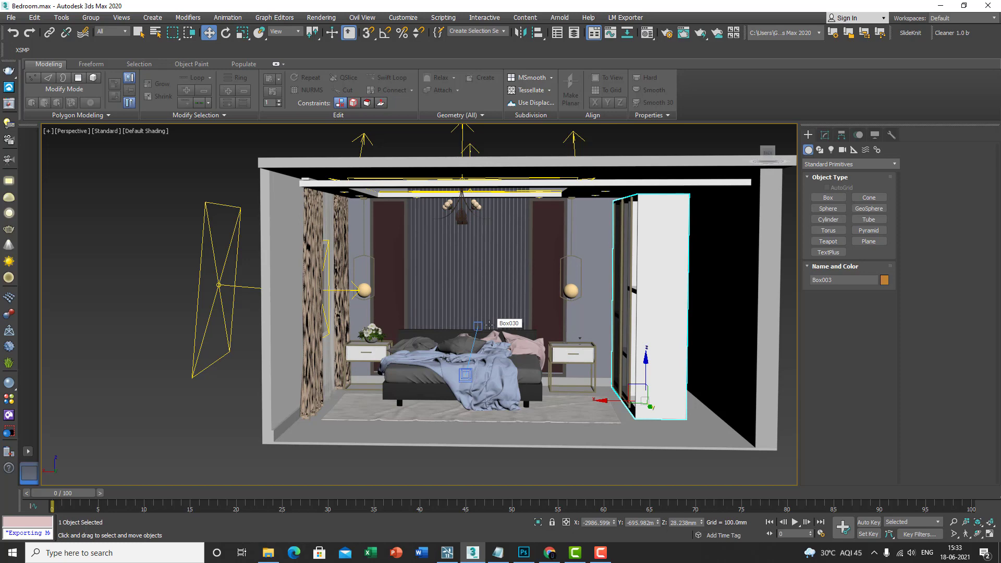
key("shift+z")
key("shift+z")
key("shift+z")
key("shift+z")
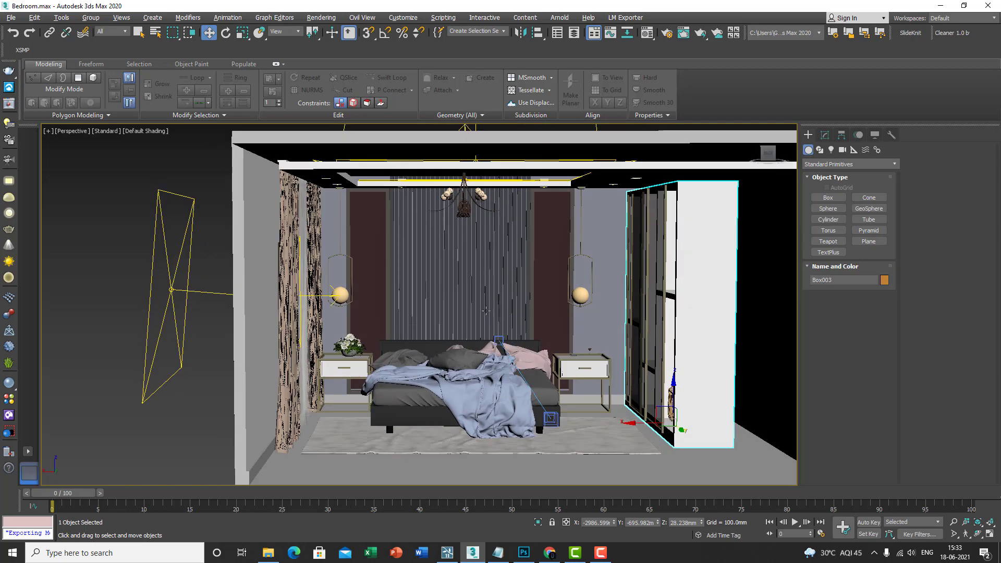
Inspect the ceiling chandelier, the recessed ceiling lamps and the false ceiling from several angles
key("shift+z")
key("shift+z")
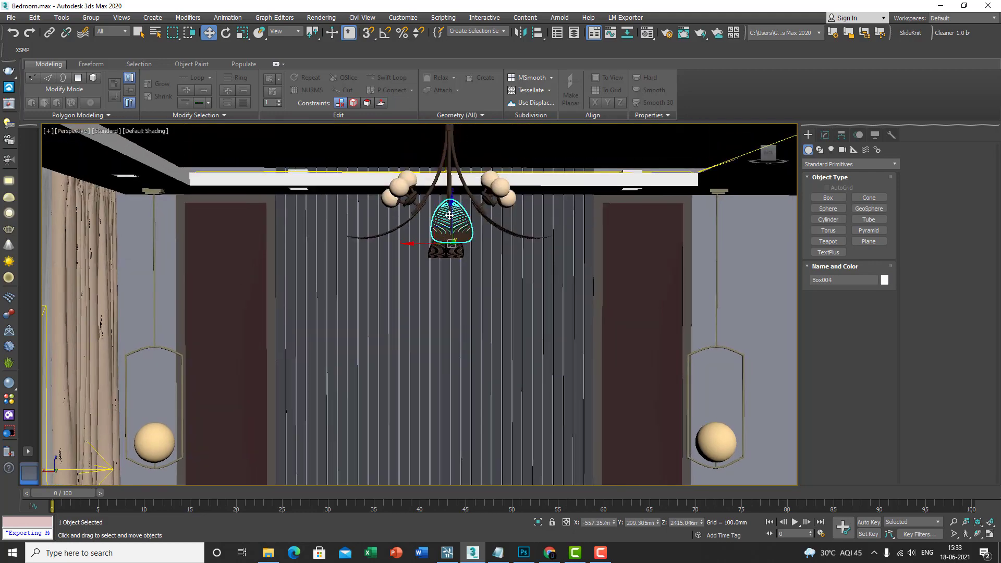
key("shift+z")
key("shift+z")
key("shift+z")
key("shift+z")
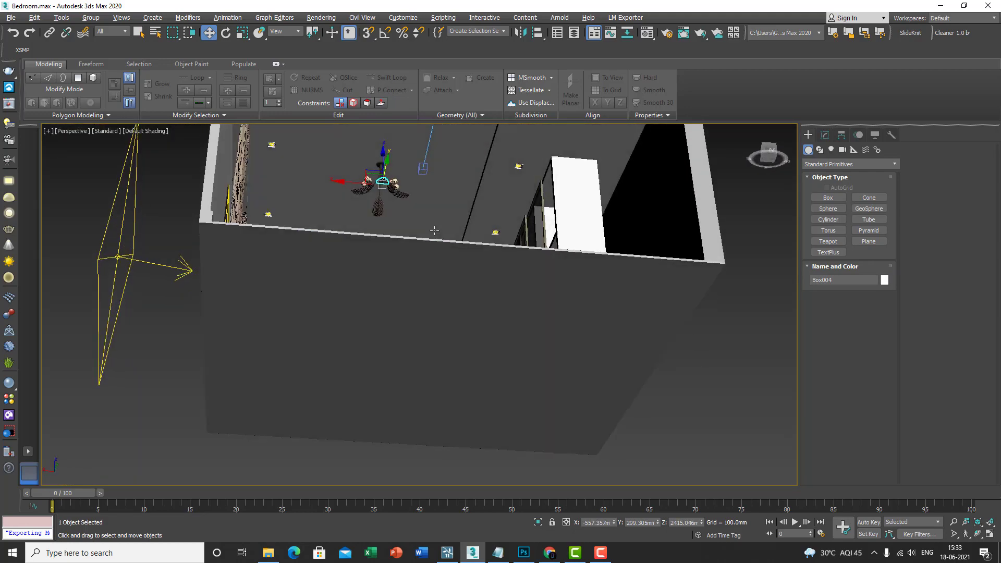
key("shift+z")
key("shift+z")
key("shift+z")
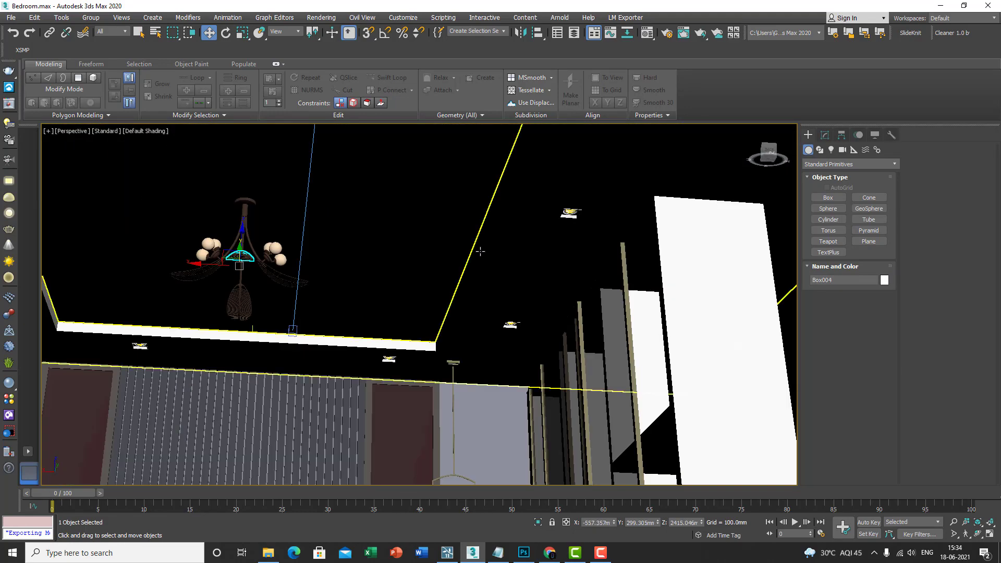
key("shift+z")
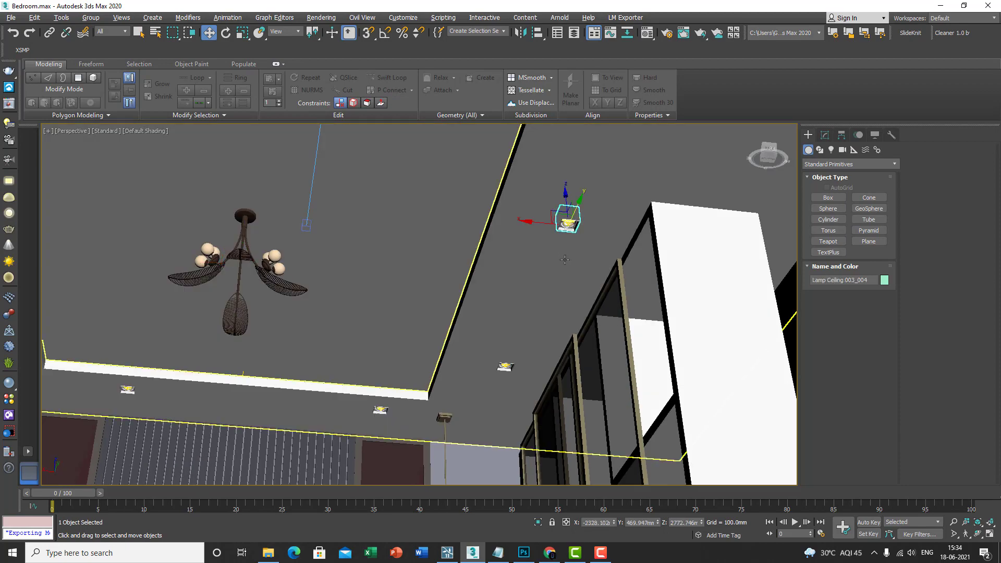
key("shift+z")
key("shift+z")
key("shift+z")
Examine the flower vase on the bedside table, the surrounding bed and curtains, and the overall room model
key("shift+z")
key("shift+z")
key("shift+z")
key("shift+z")
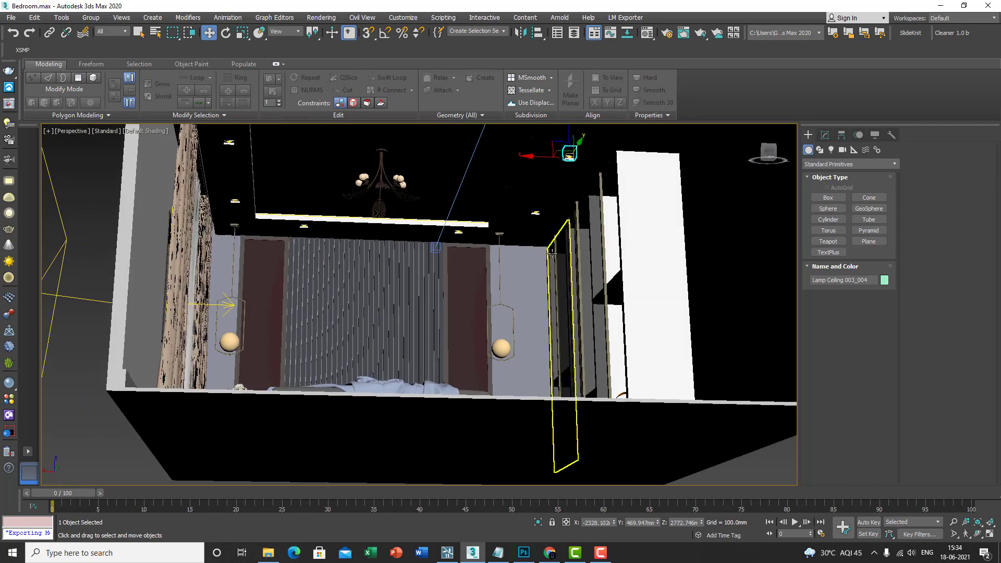
key("shift+z")
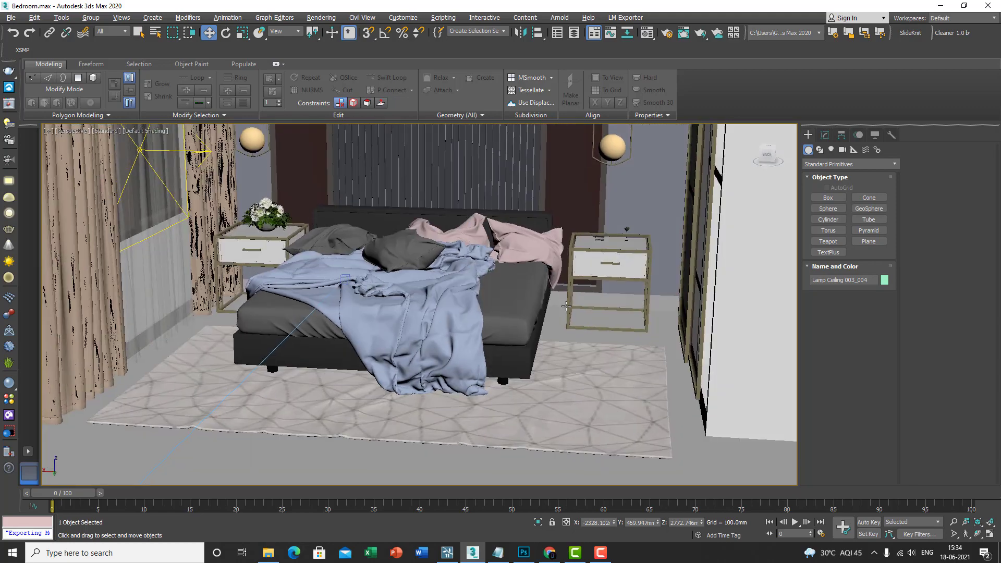
key("shift+z")
key("shift+z")
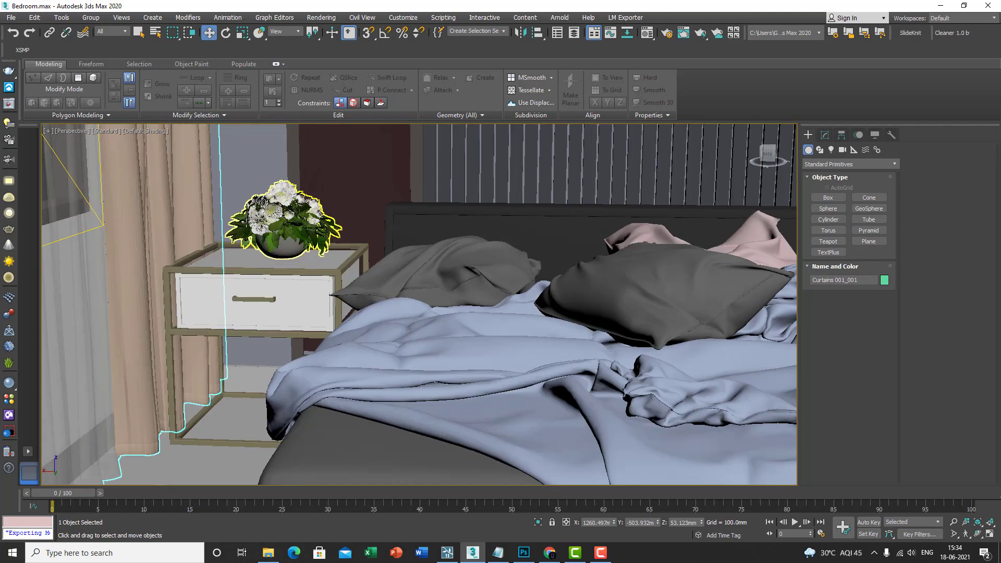
key("shift+z")
key("shift+z")
key("shift+z")
key("shift+z")
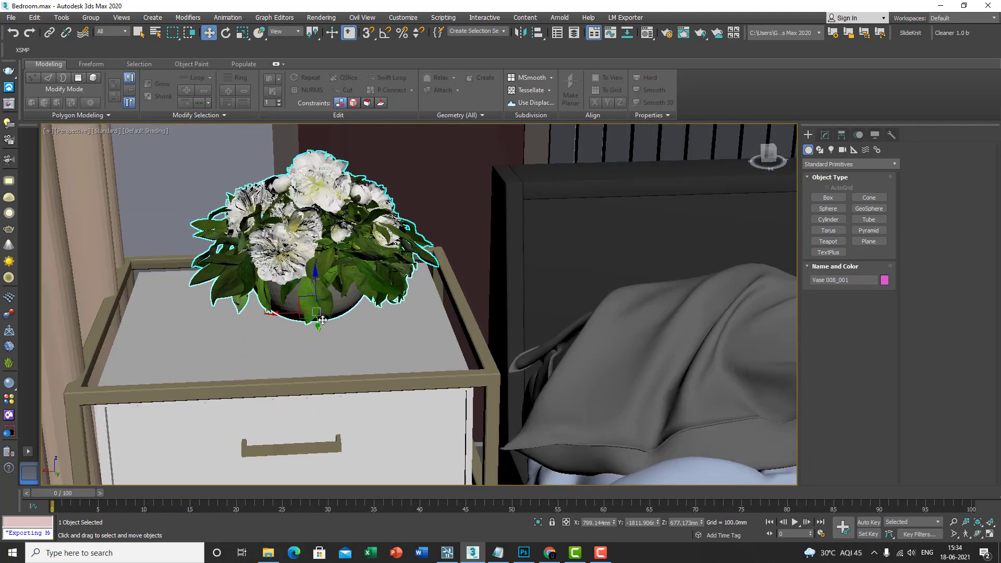
key("shift+z")
key("shift+z")
key("shift+z")
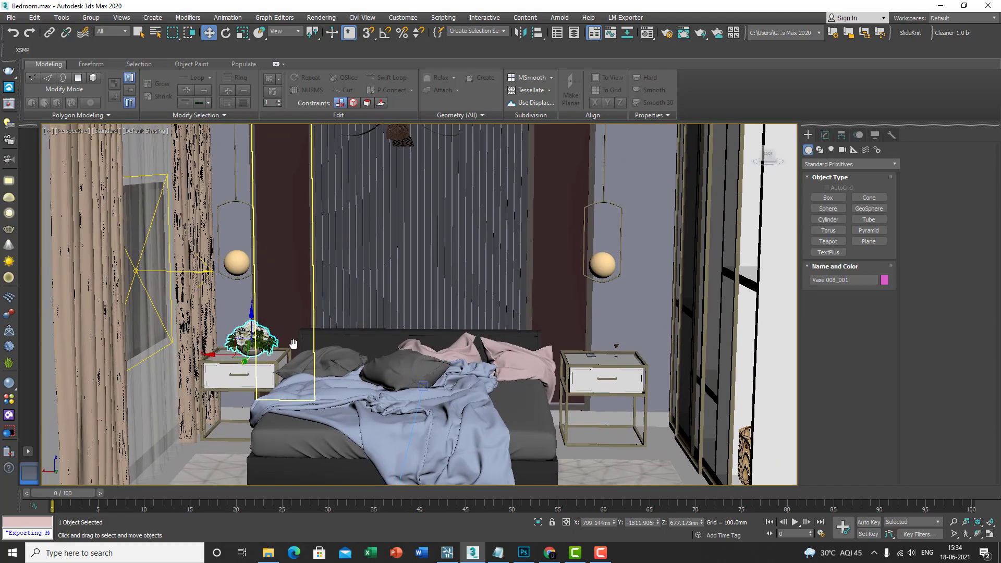
key("shift+z")
key("shift+z")
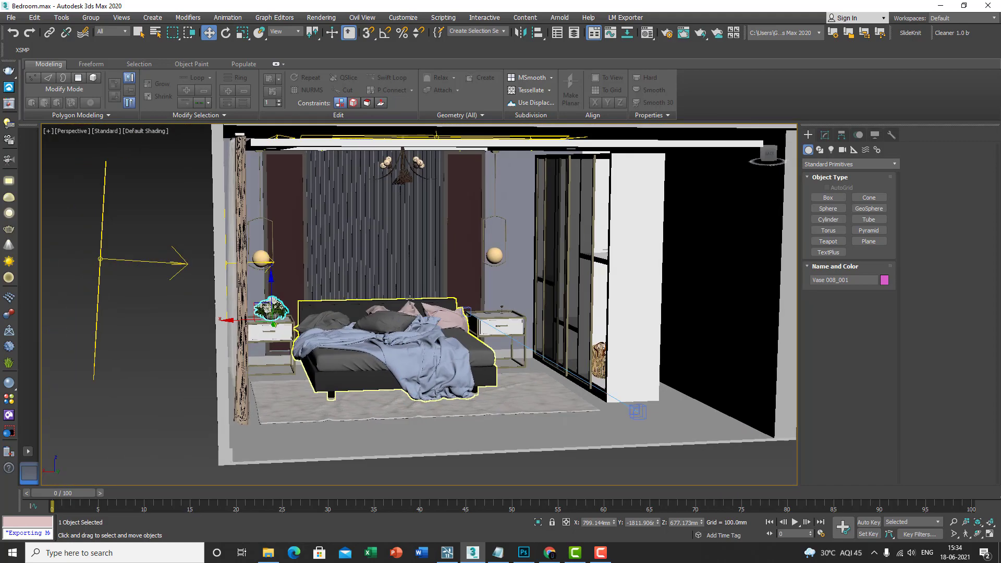
key("shift+z")
key("shift+z")
key("shift+z")
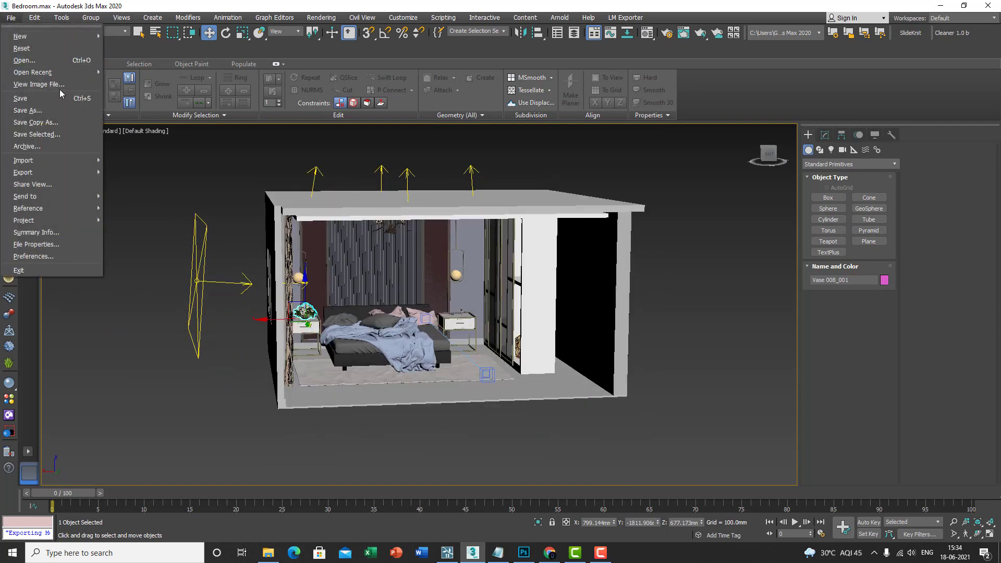
Check the scene's FBX export dialog and its destination folder, leaving it without exporting
mouse_move(52, 168)
left_click(148, 173)
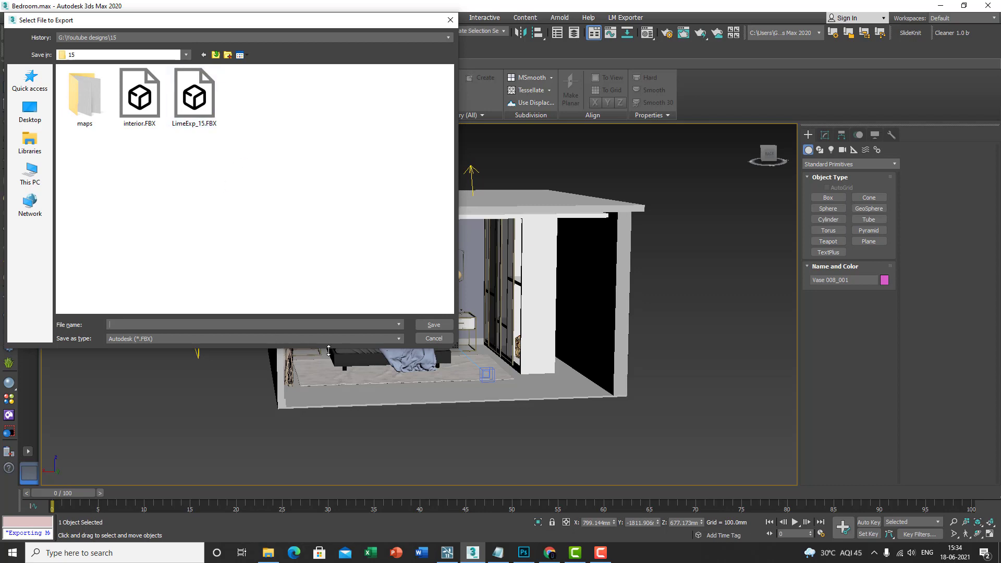
left_click(427, 339)
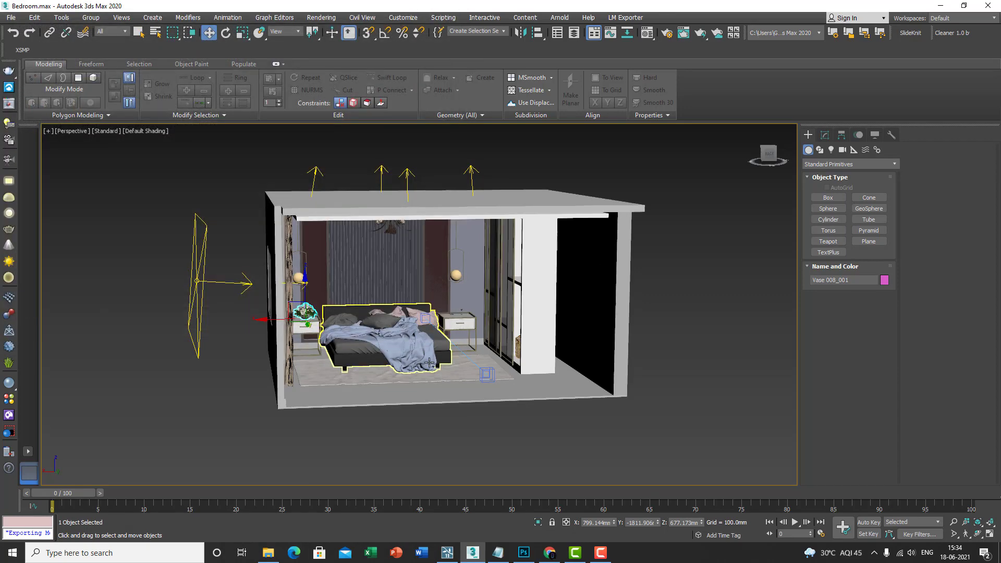
Switch to Lumion and examine the imported bedroom's materials, furniture, lighting and wooden walls from several viewpoints
left_click(447, 554)
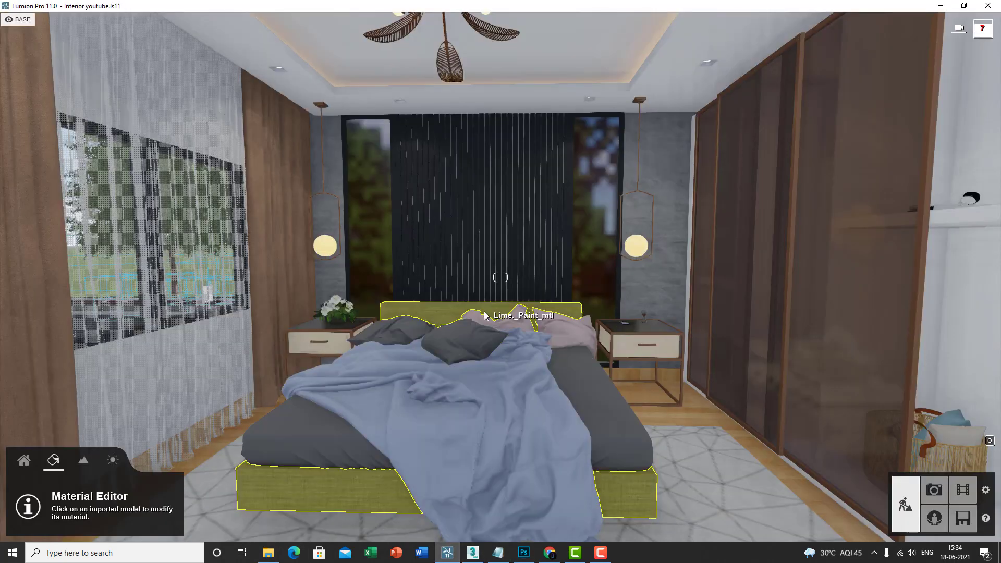
scroll(474, 318, "up", 5)
scroll(475, 318, "down", 5)
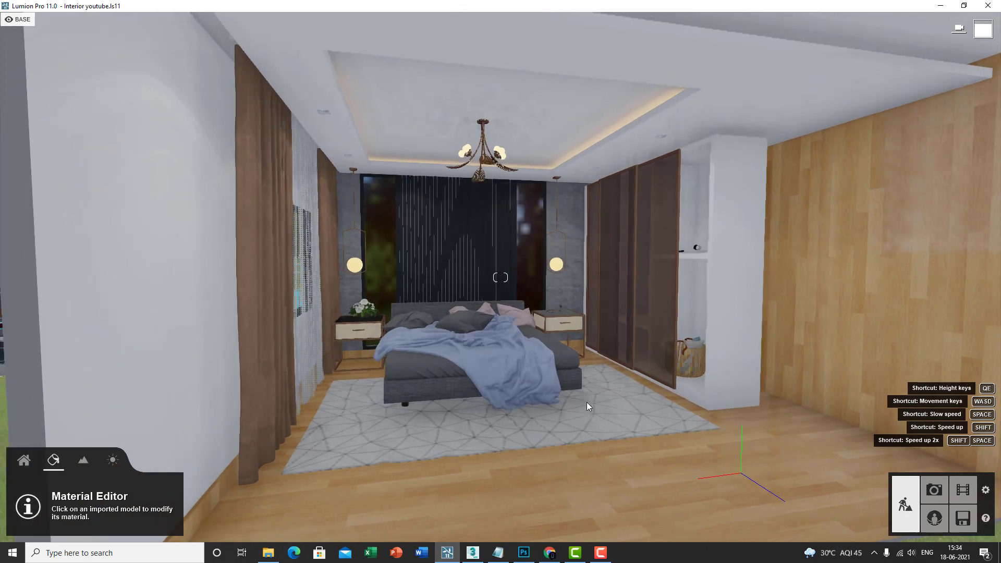
scroll(603, 456, "up", 4)
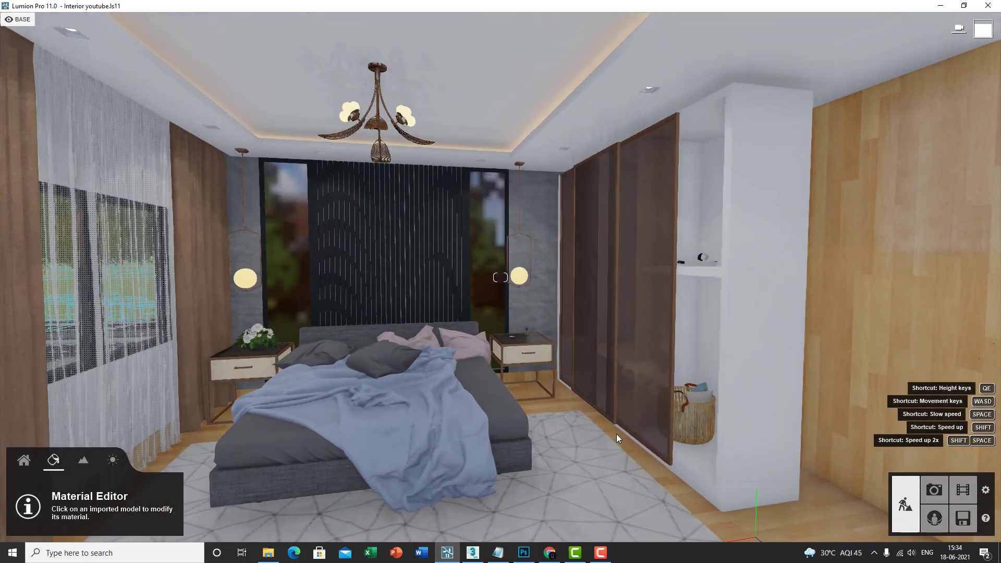
right_click_drag(616, 434, 606, 433)
scroll(606, 434, "down", 2)
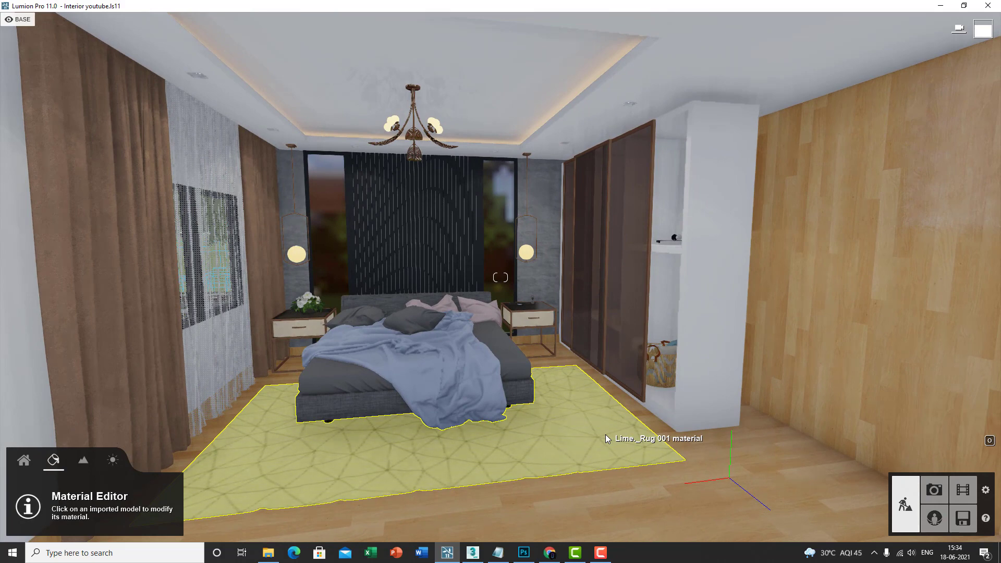
scroll(605, 434, "up", 3)
scroll(605, 434, "down", 3)
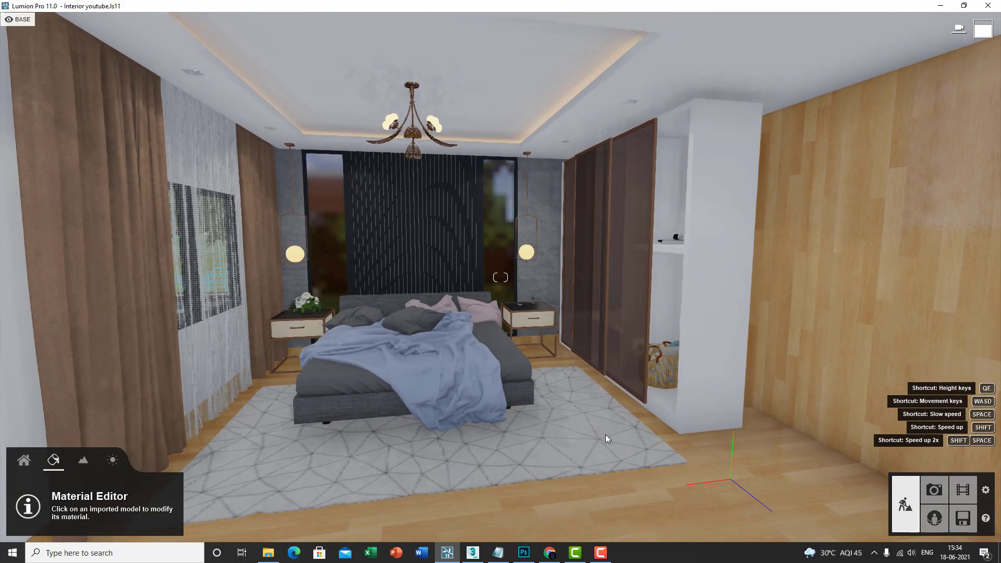
key("w")
key("d")
key("s")
key("w")
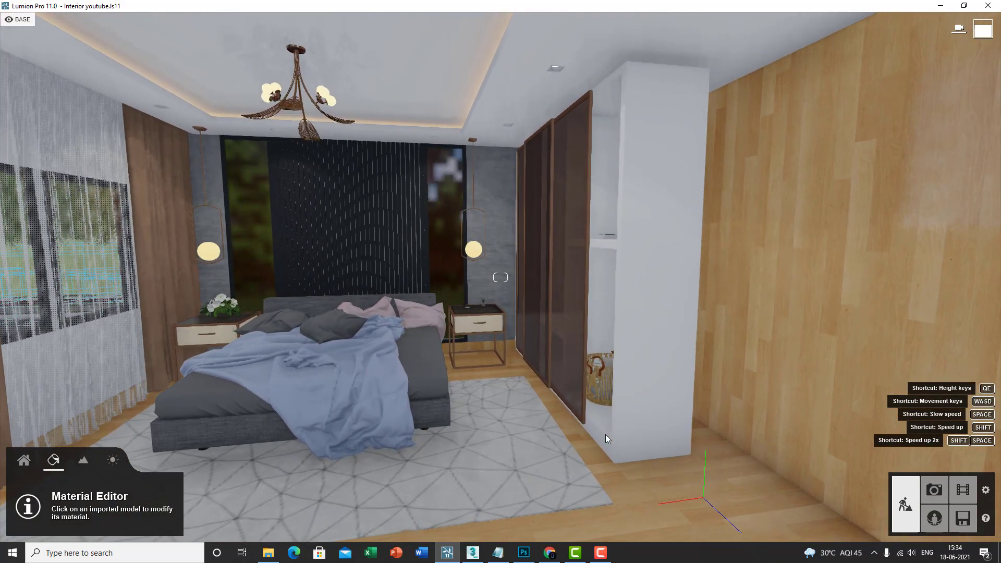
key("s")
right_click_drag(605, 434, 517, 390)
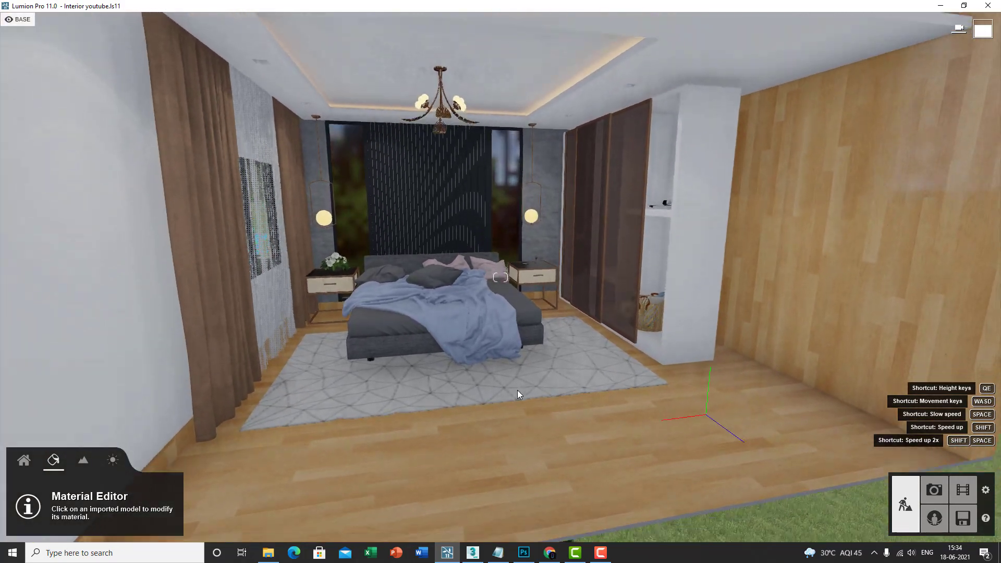
key("w")
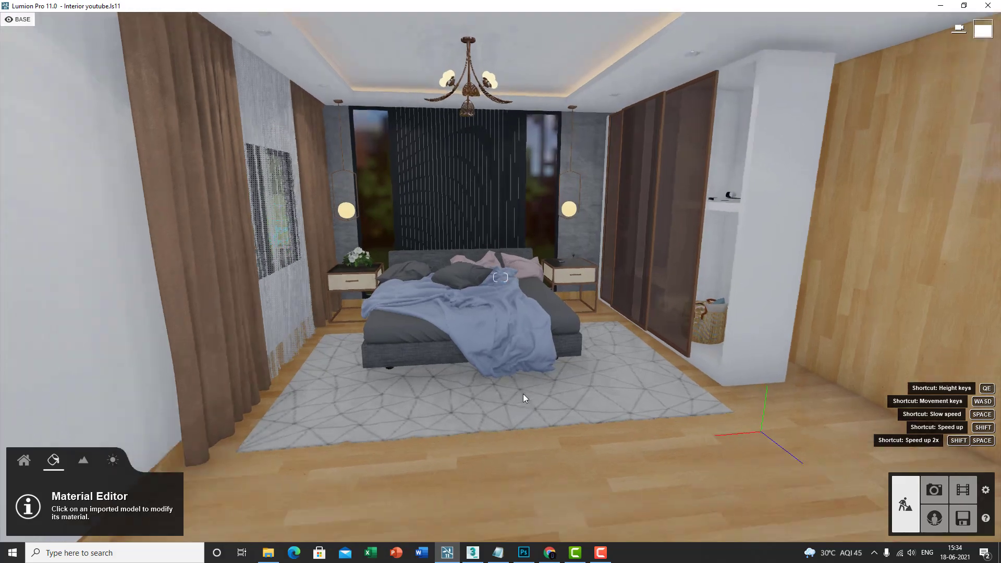
key("s")
key("d")
key("w")
right_click_drag(546, 482, 547, 404)
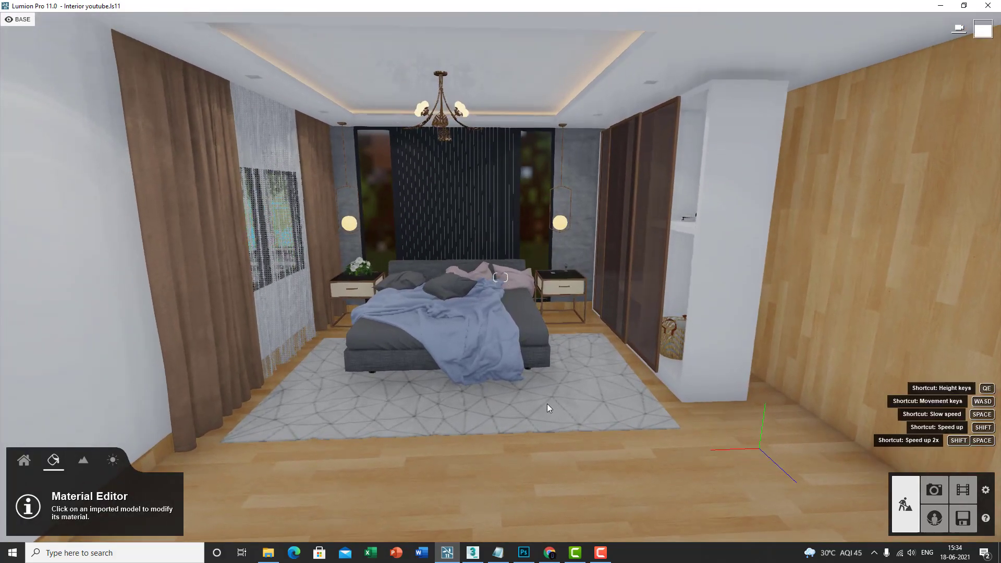
scroll(547, 404, "down", 10)
Switch to object mode and inspect the room's exterior, the placed lights and the surrounding landscape
left_click(24, 461)
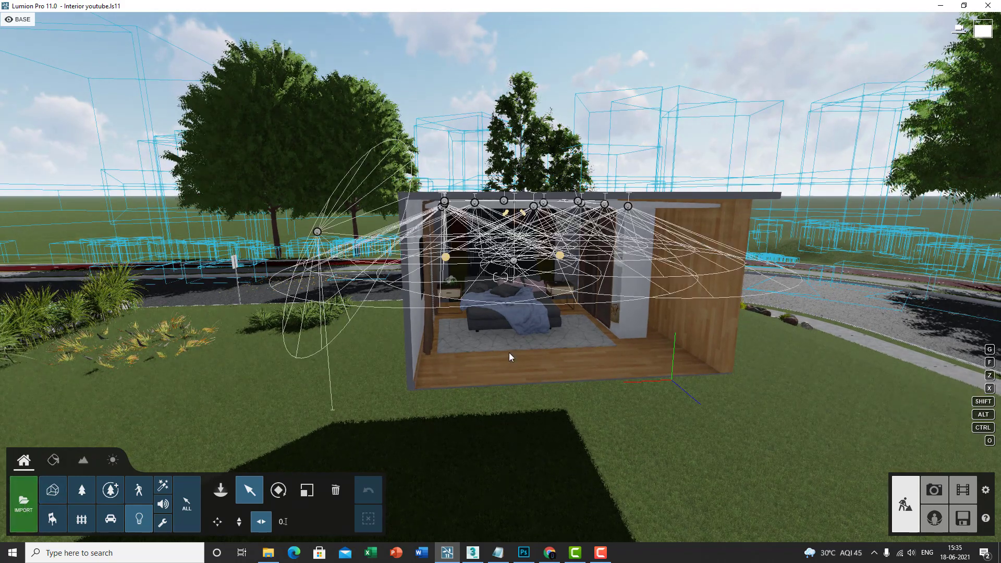
right_click_drag(509, 353, 625, 345)
key("a")
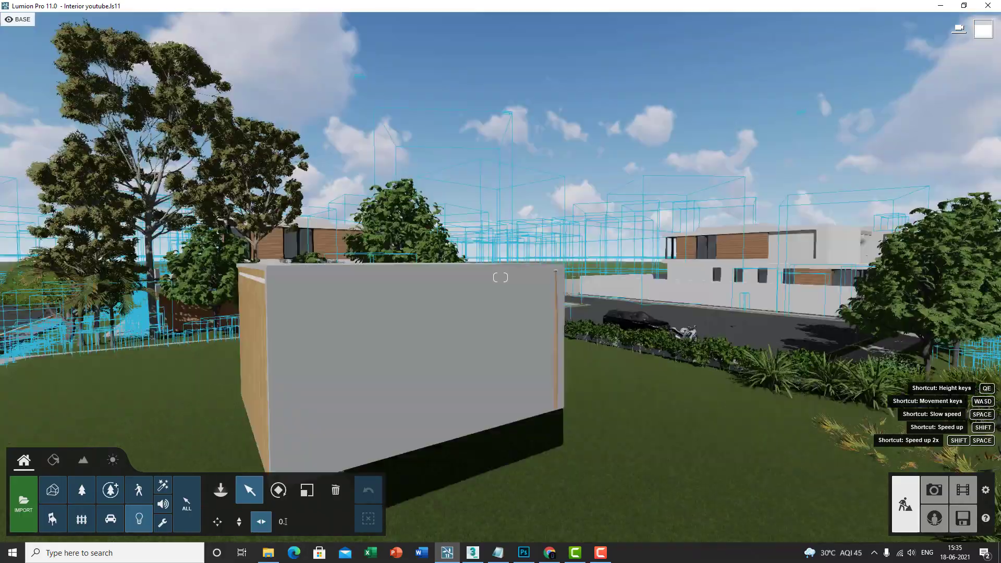
right_click_drag(407, 344, 605, 346)
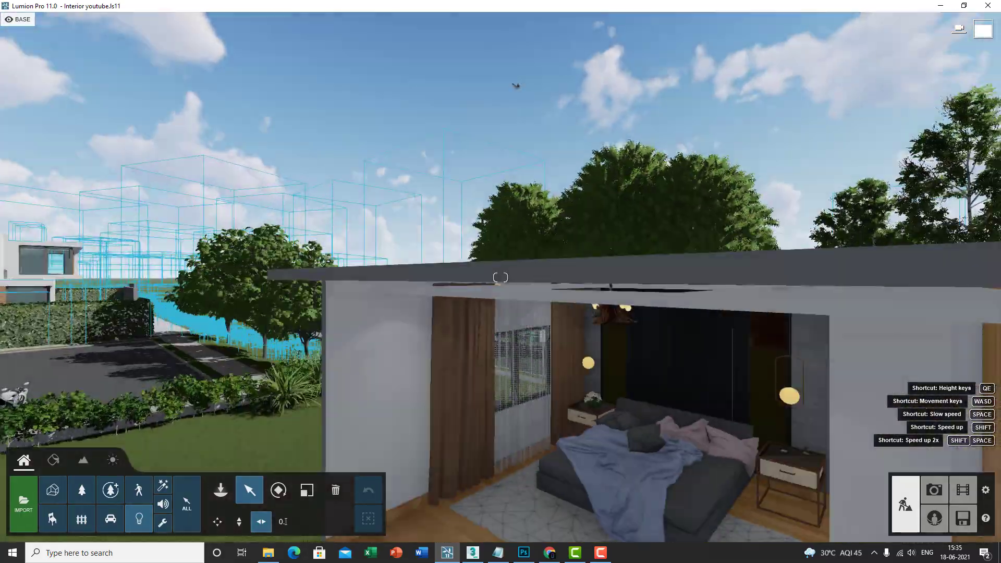
right_click_drag(449, 346, 474, 343)
key("w")
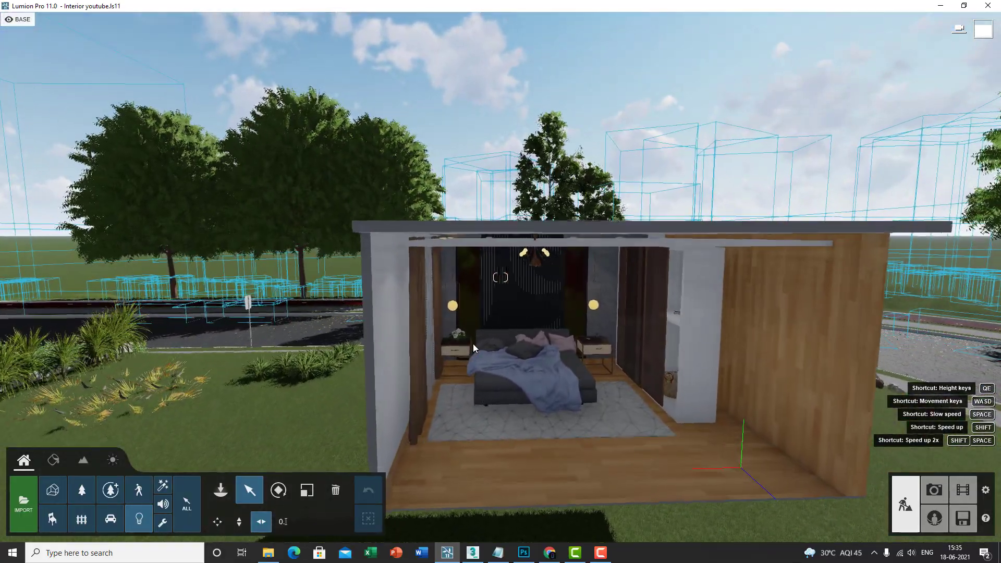
Return to material editing with the bedroom interior, floor and wooden side wall in view
key("d")
key("e")
right_click_drag(552, 414, 485, 399)
key("w")
key("w")
key("a")
key("s")
key("s")
key("s")
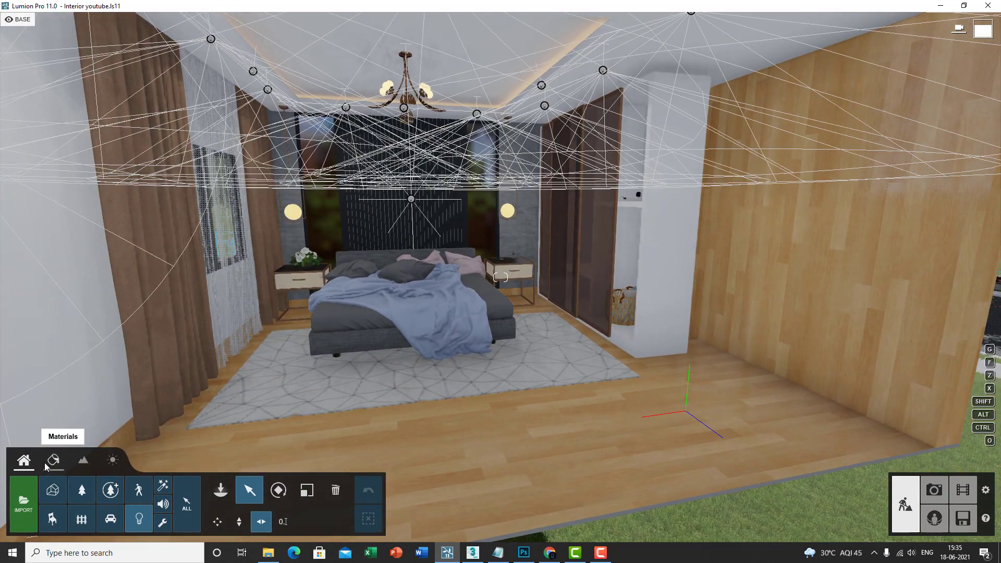
left_click(46, 466)
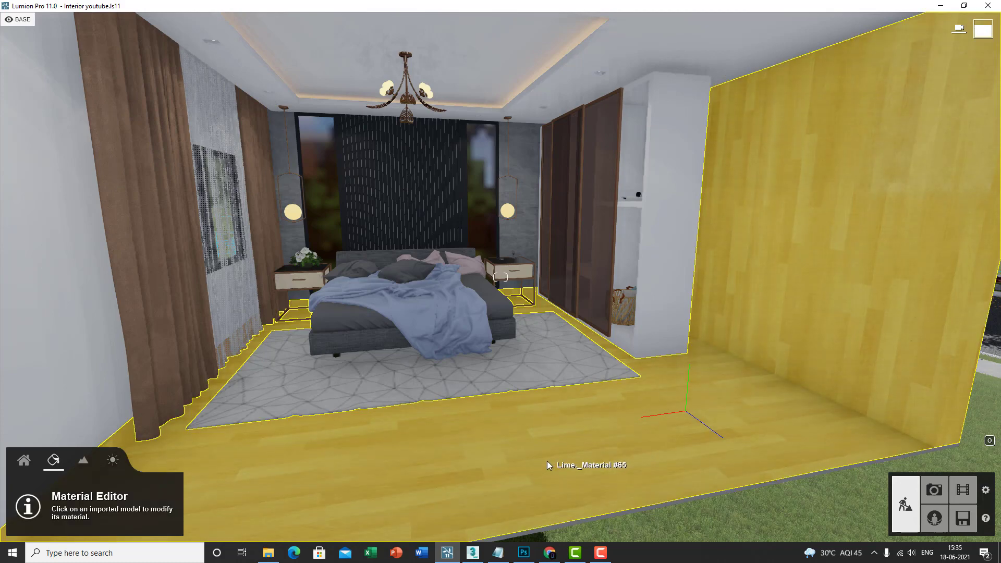
Replace the floor and side wall's wood flooring material with a browner Poliigon wood from the indoor wood library
left_click(561, 447)
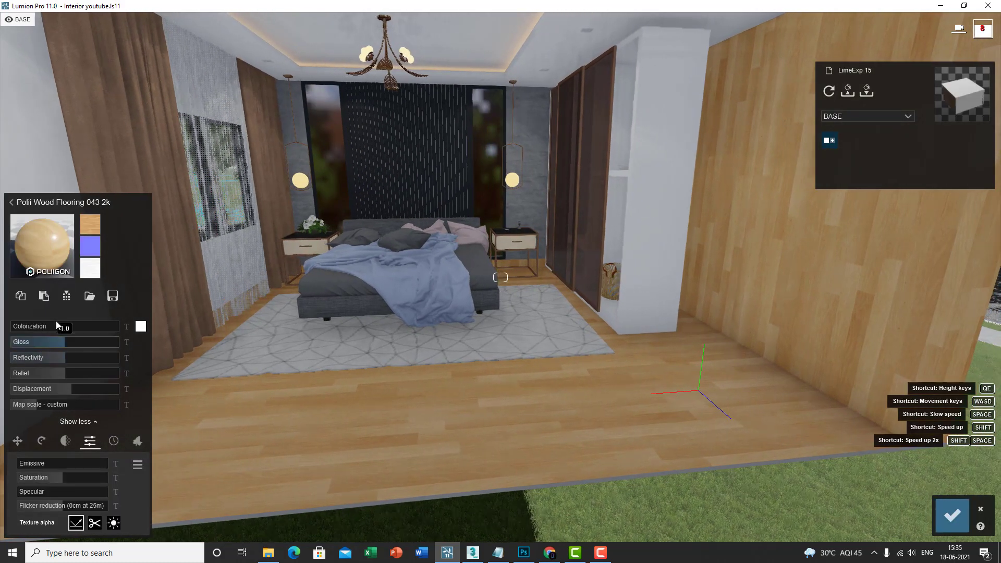
left_click(51, 259)
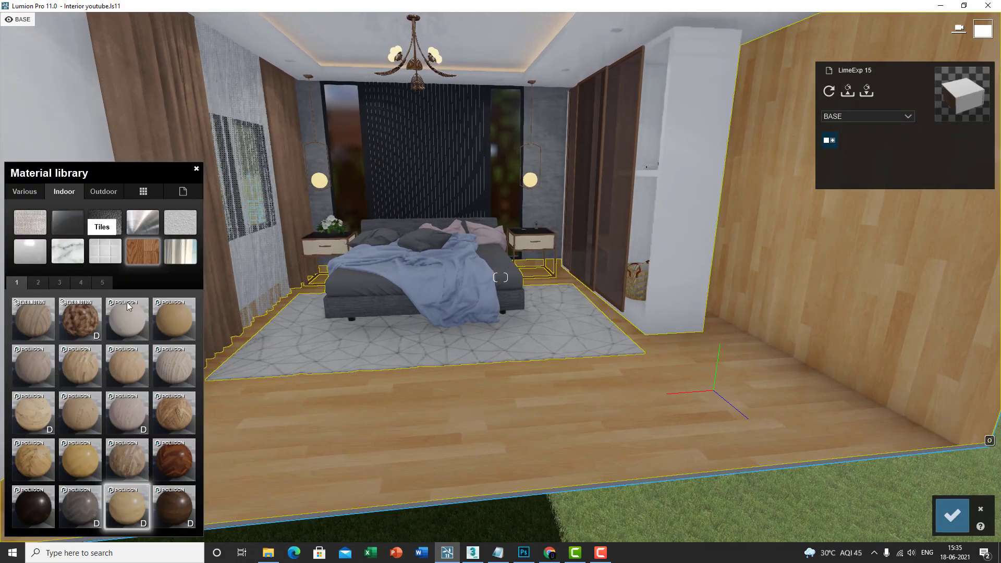
left_click(130, 375)
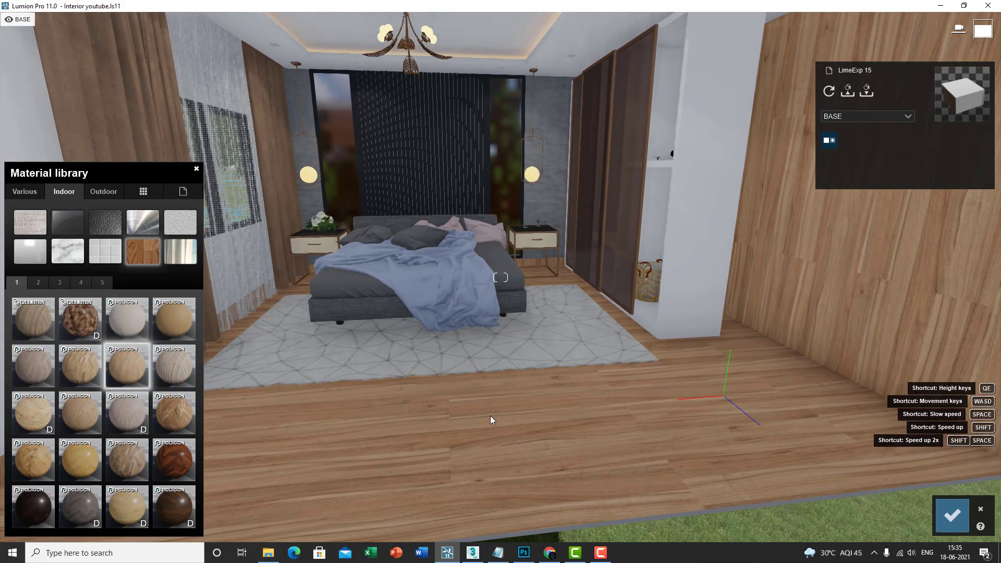
Open the Standard material of the white wardrobe surround and examine its weathering and edge settings
key("w")
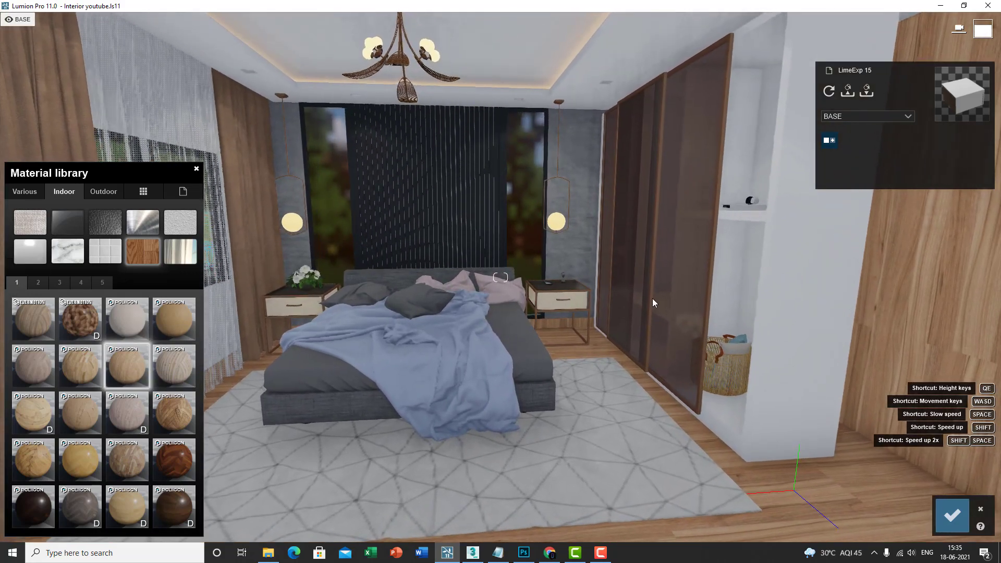
key("d")
left_click(729, 312)
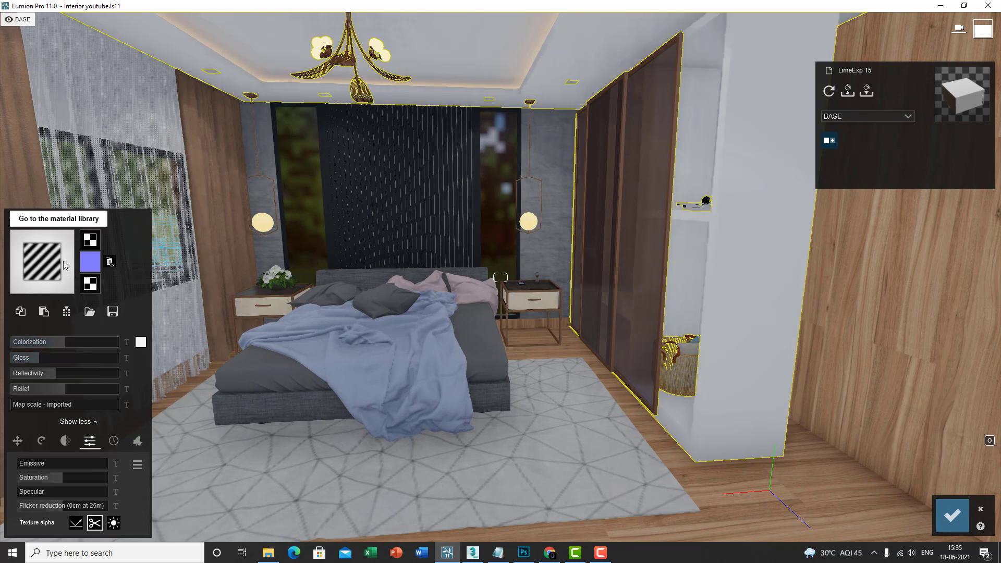
left_click(115, 443)
left_click(25, 464)
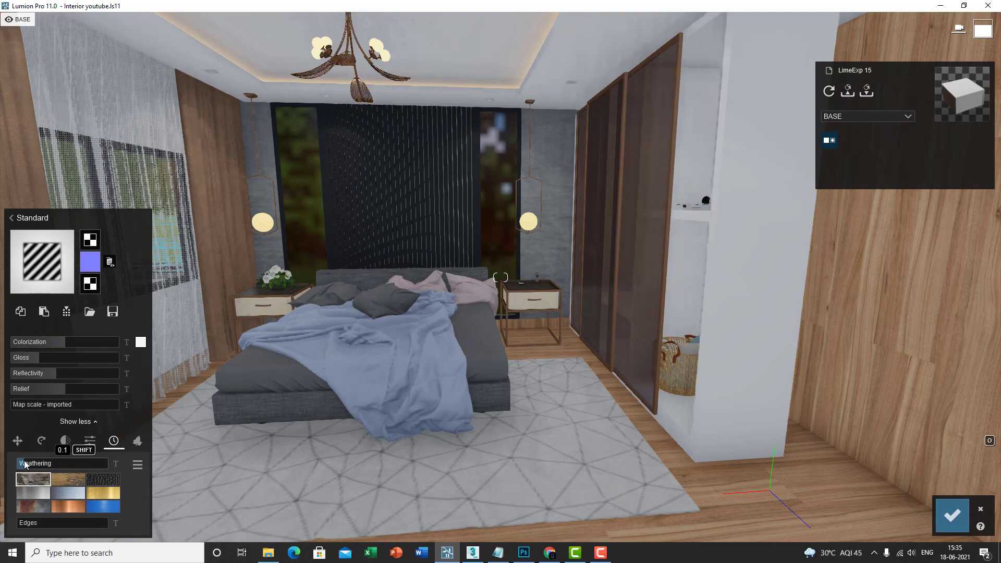
left_click(21, 525)
Check the tint of the wardrobe doors' Interior Glass 004 material and raise its reflectivity slightly
right_click_drag(338, 484, 338, 508)
right_click_drag(469, 334, 423, 333)
key("w")
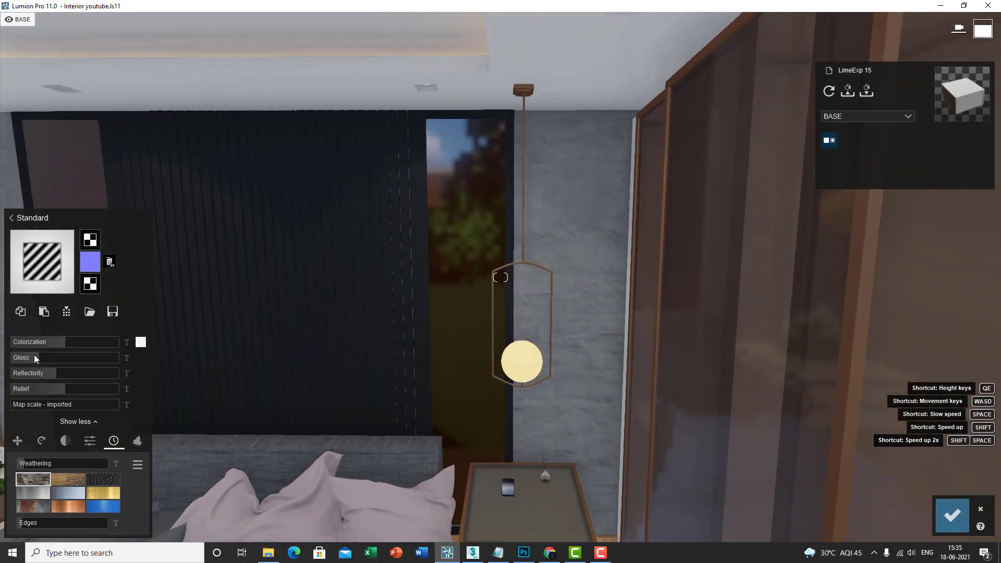
right_click_drag(229, 353, 487, 342)
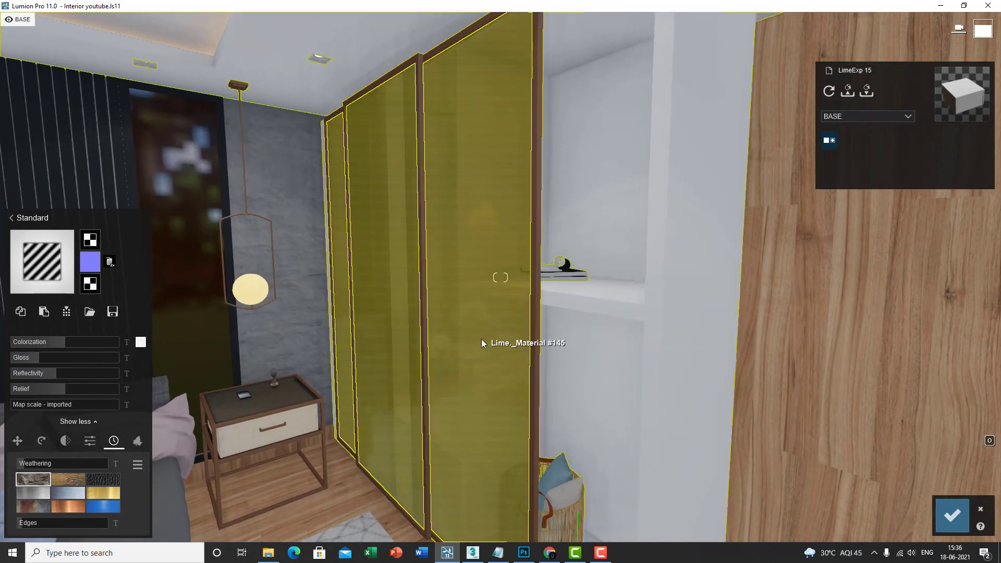
left_click(481, 340)
left_click(17, 385)
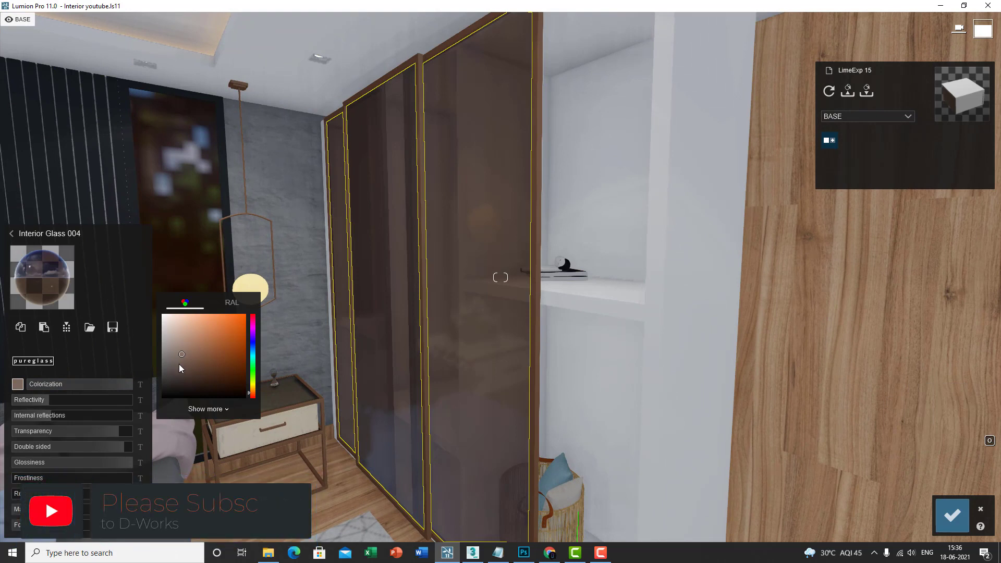
key("a")
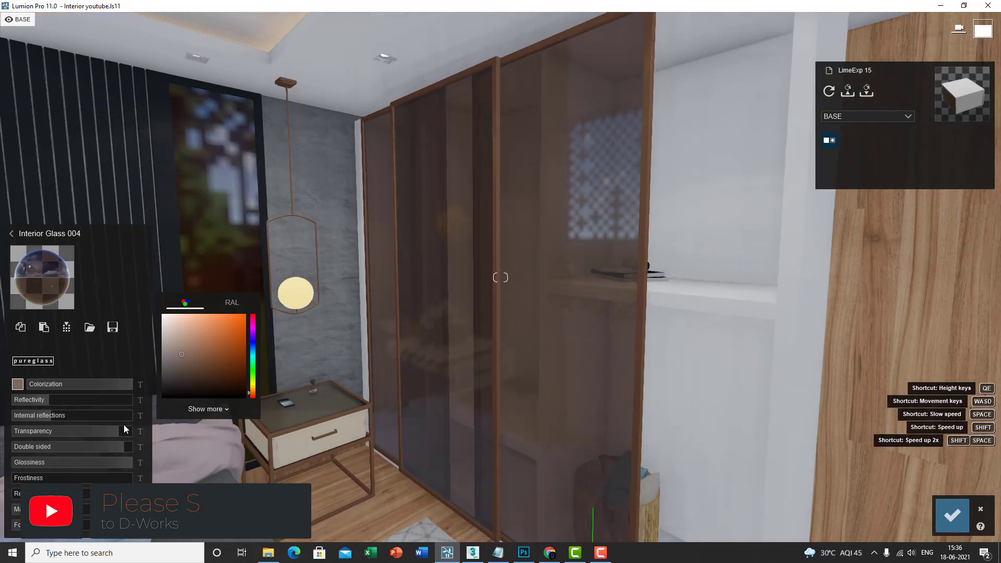
left_click_drag(51, 400, 57, 401)
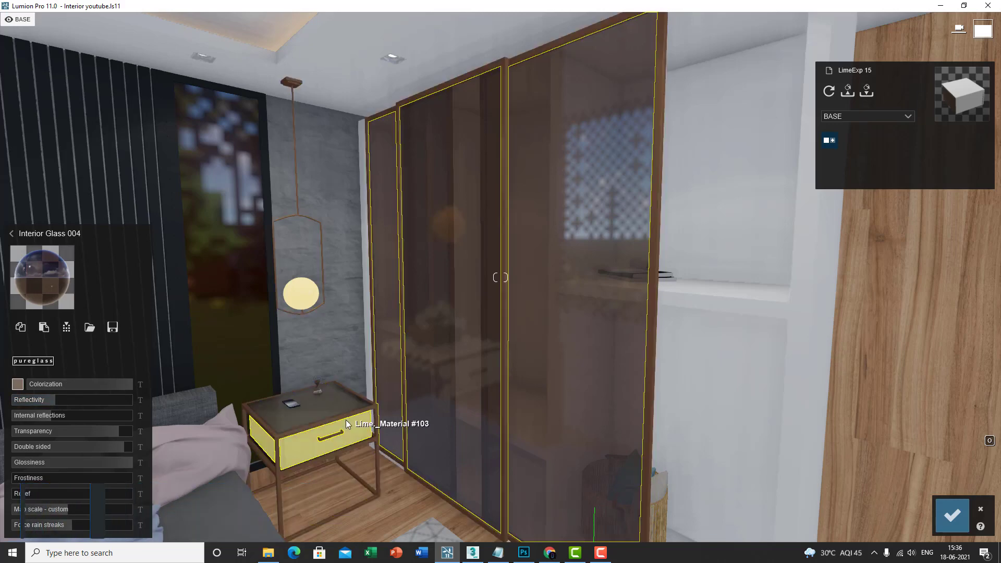
right_click_drag(394, 421, 561, 344)
key("s")
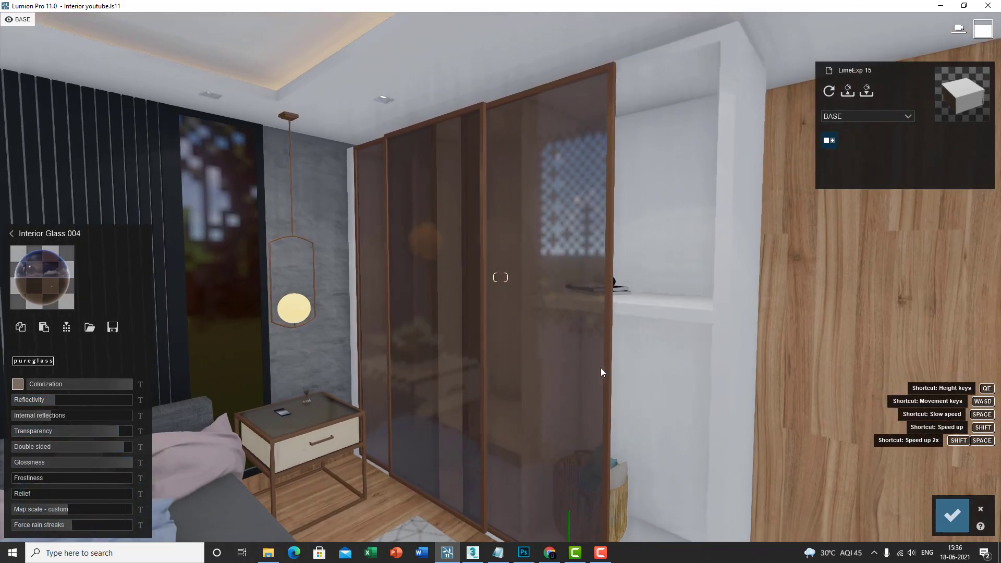
Recolour the Custom_Aluminium material shared by the wardrobe frames, pendant frames and nightstand legs to a bright golden orange
left_click(608, 370)
key("w")
right_click_drag(577, 385, 459, 389)
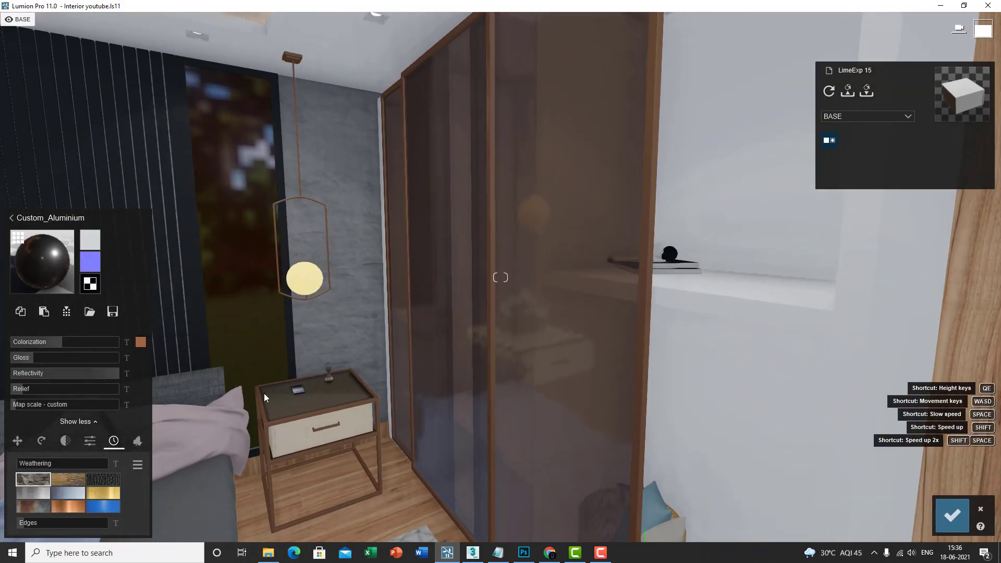
key("e")
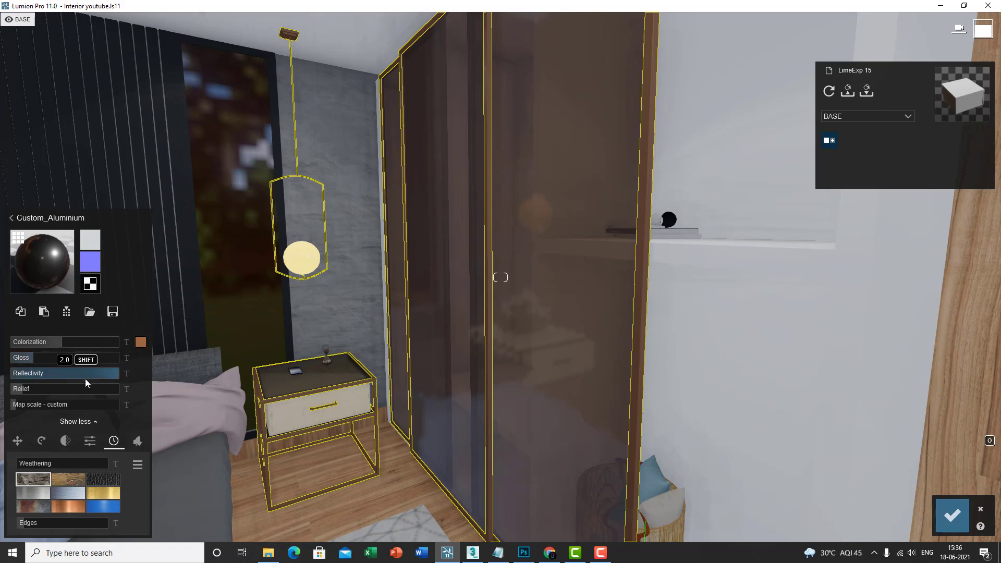
key("e")
key("d")
key("w")
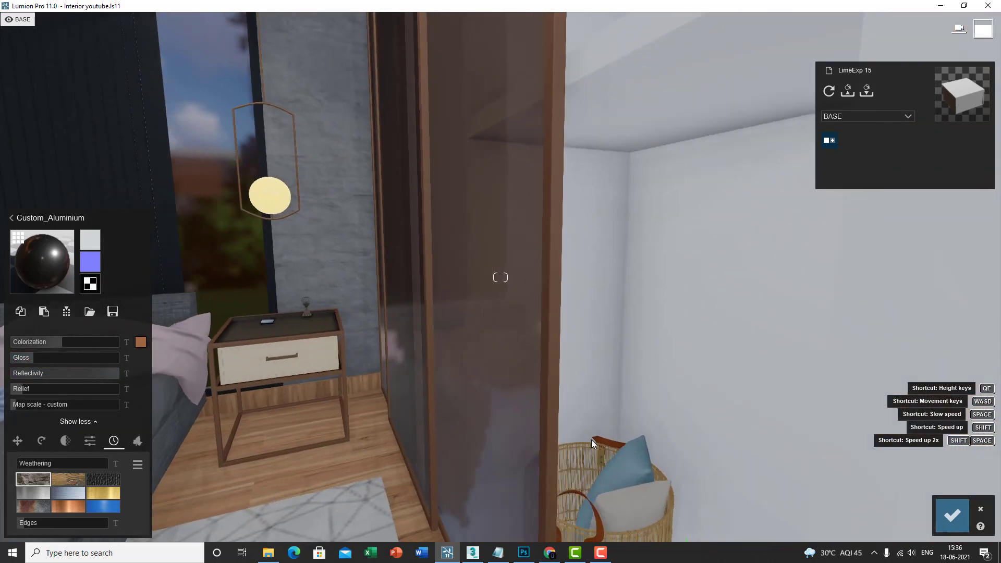
key("a")
key("s")
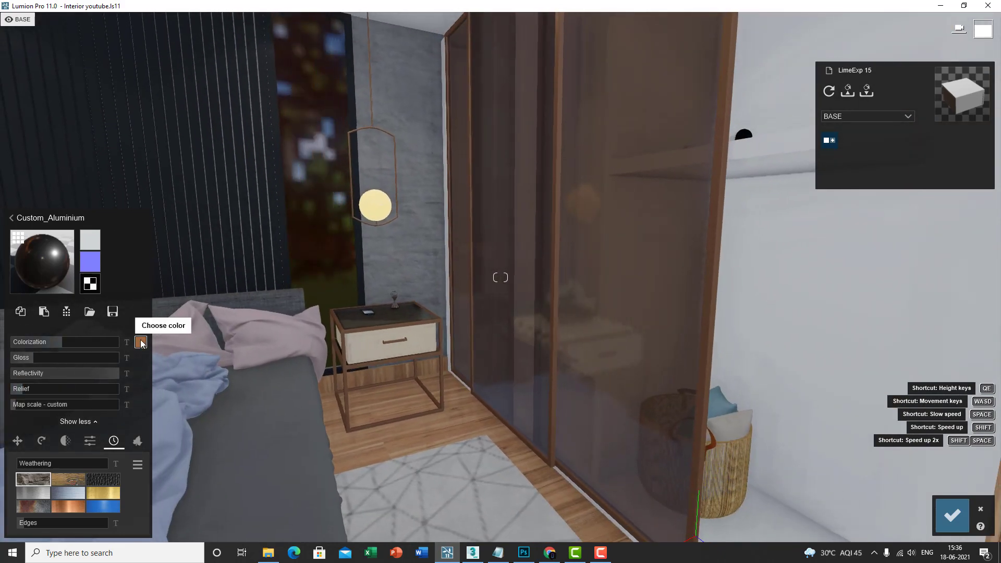
left_click(141, 342)
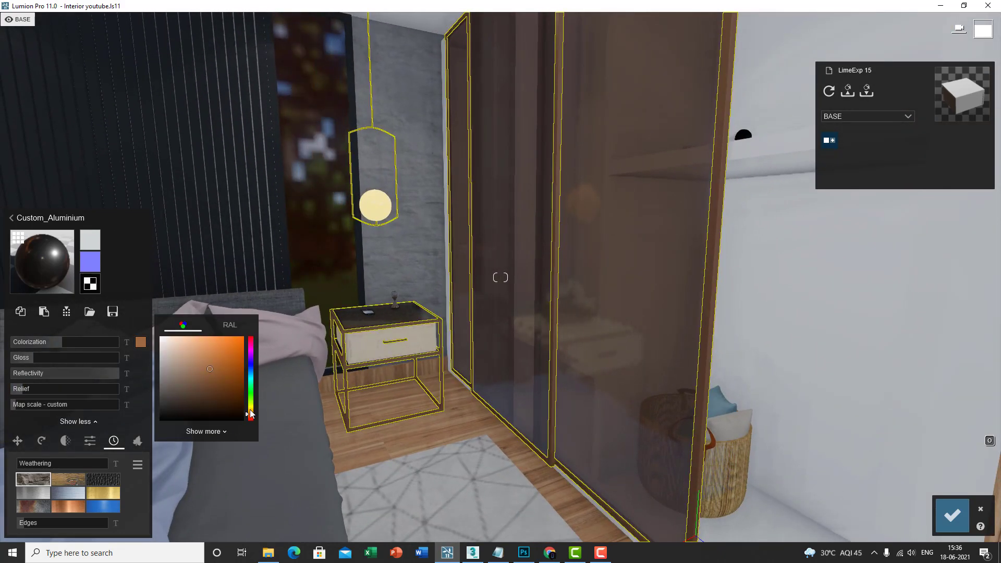
left_click_drag(250, 414, 250, 411)
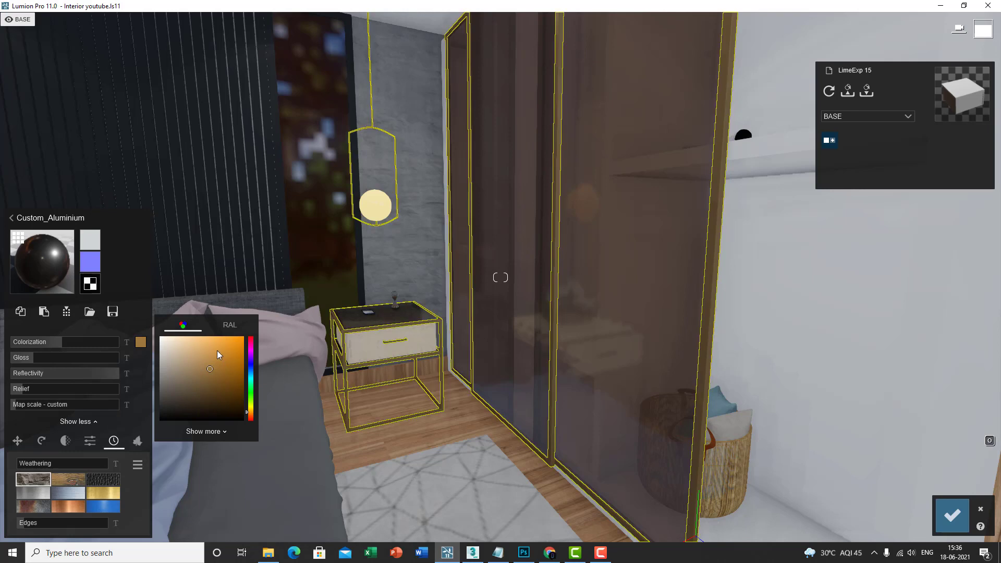
mouse_move(218, 339)
left_mouse_down()
mouse_move(221, 351)
mouse_move(225, 337)
left_mouse_up()
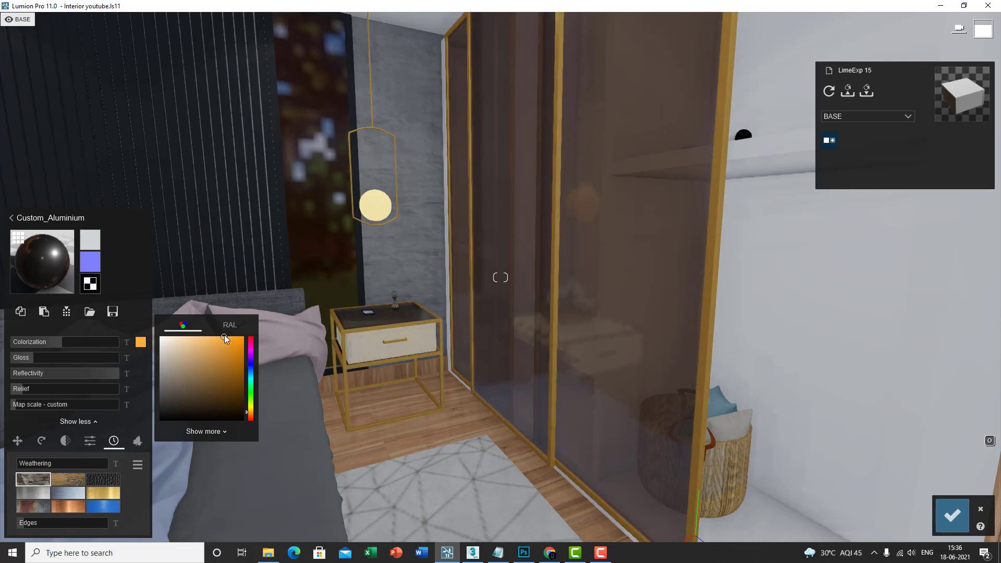
Examine the recoloured frames across the bedroom and open the rug's Standard material to inspect its settings
right_click_drag(619, 382, 519, 387)
key("s")
key("s")
key("s")
key("e")
key("w")
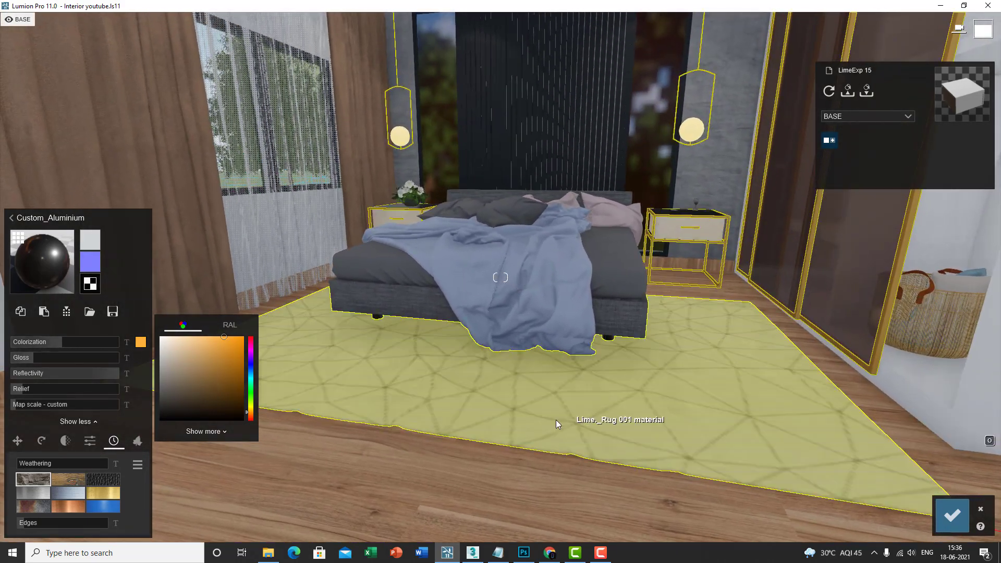
left_click(556, 420)
key("w")
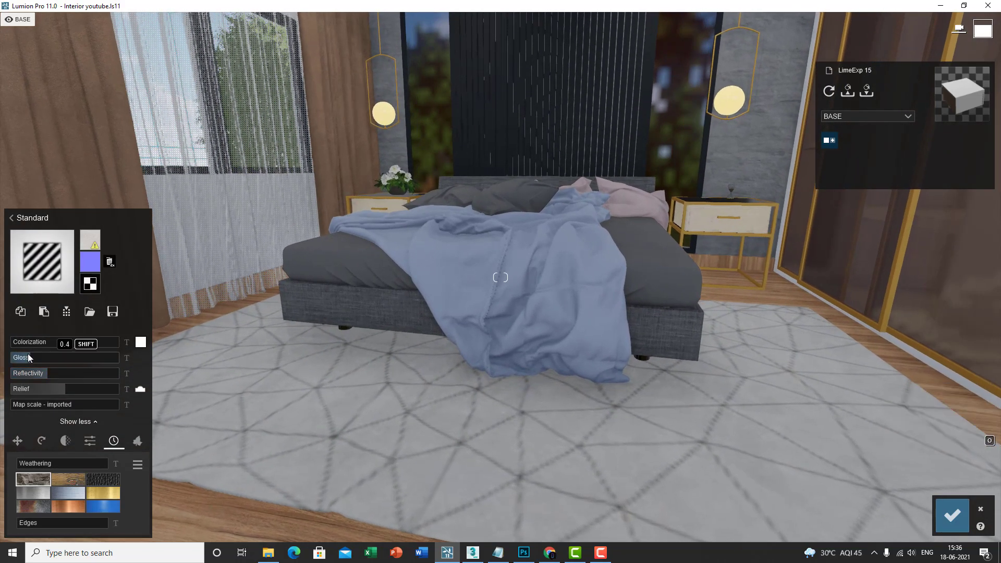
key("w")
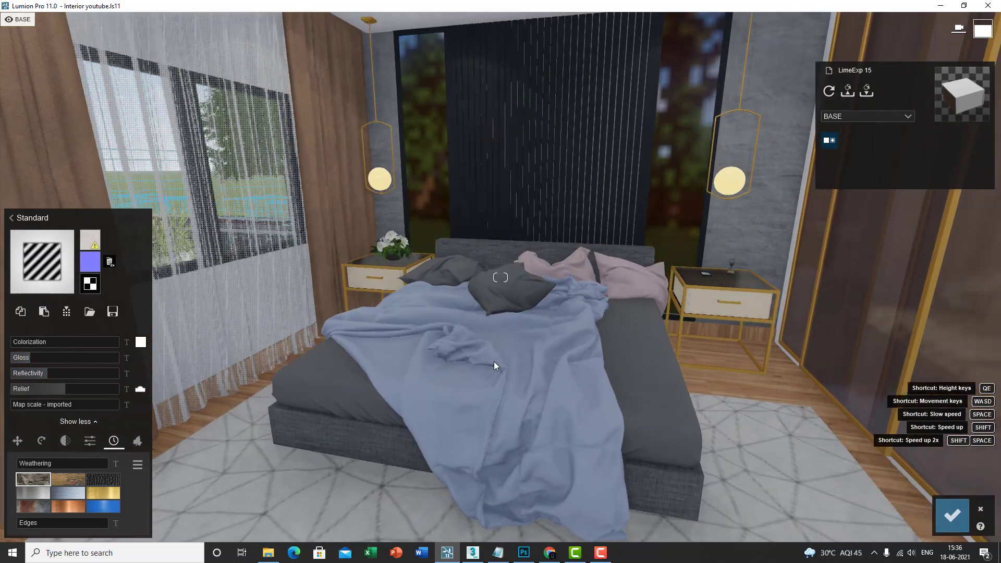
key("s")
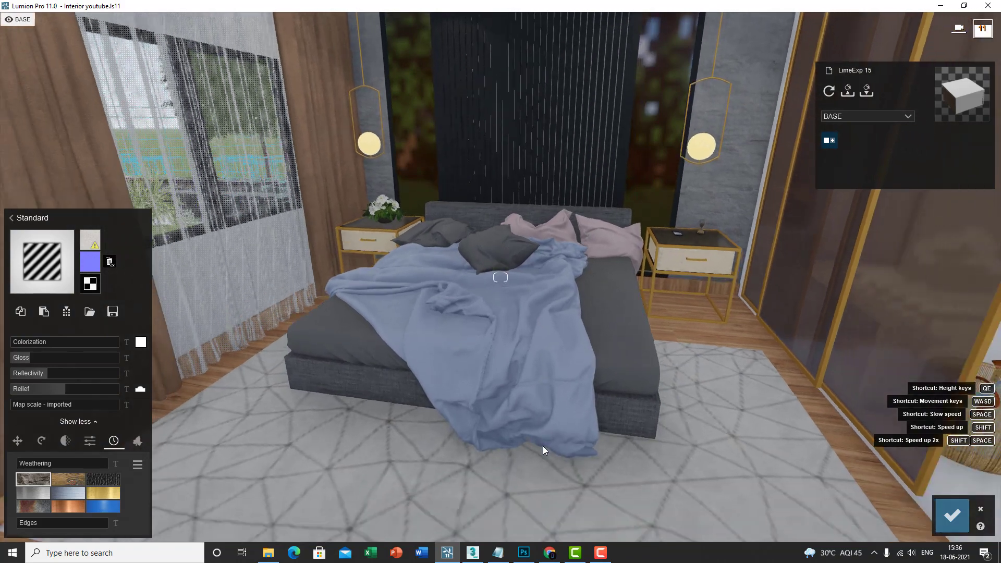
key("s")
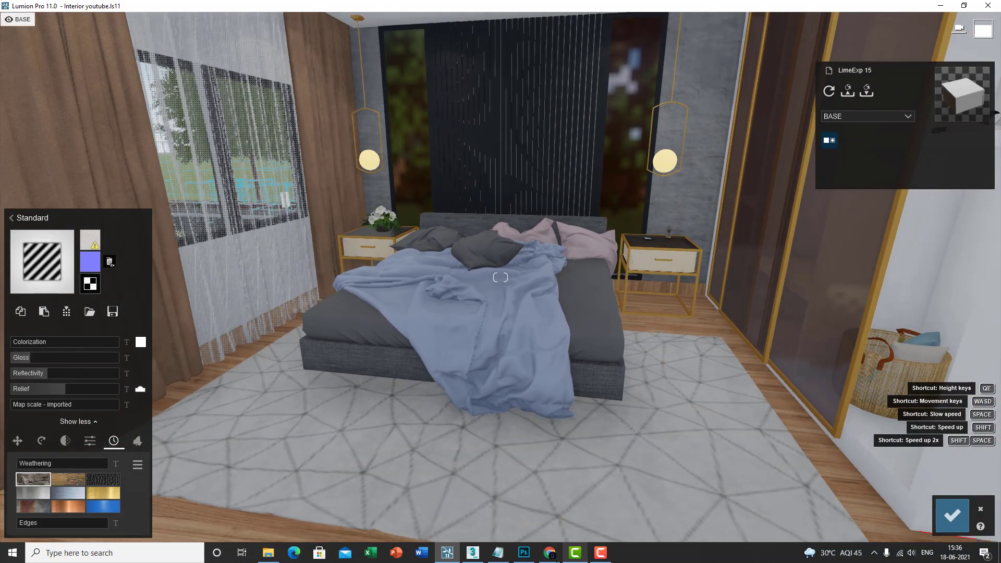
Switch to 3ds Max and inspect the bed, rug, nightstands and wicker basket in the bedroom model
left_click(468, 556)
scroll(446, 376, "up", 5)
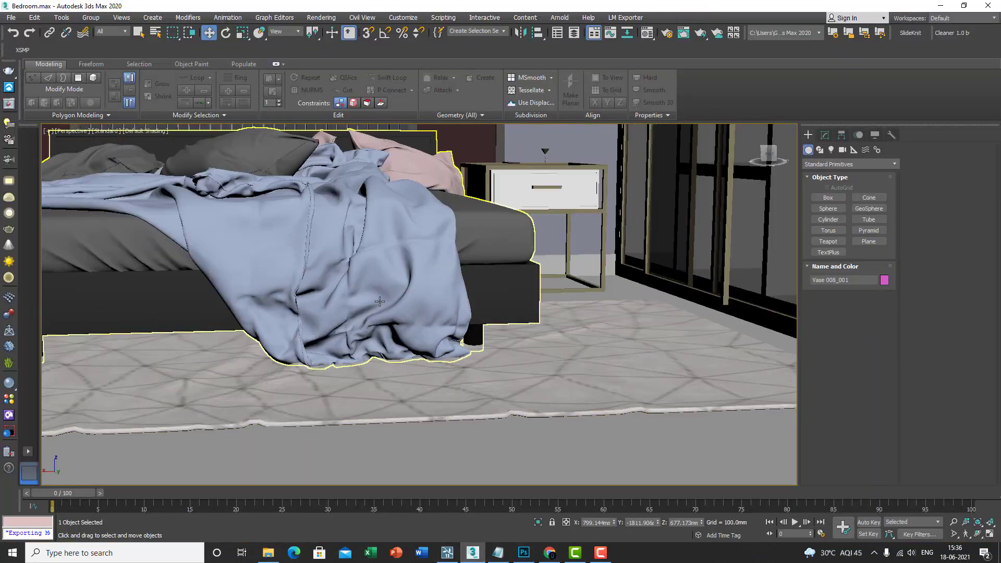
key("z")
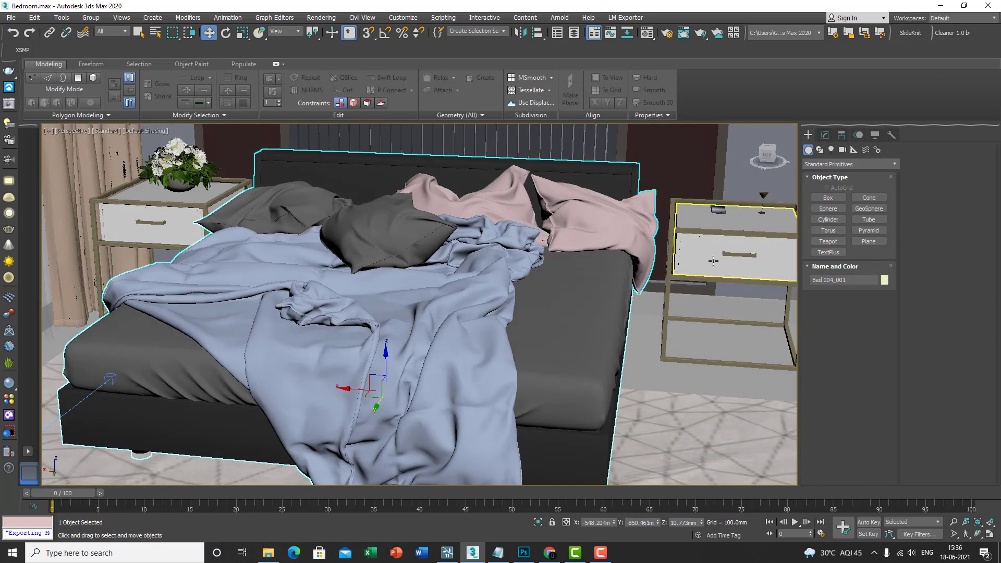
key("z")
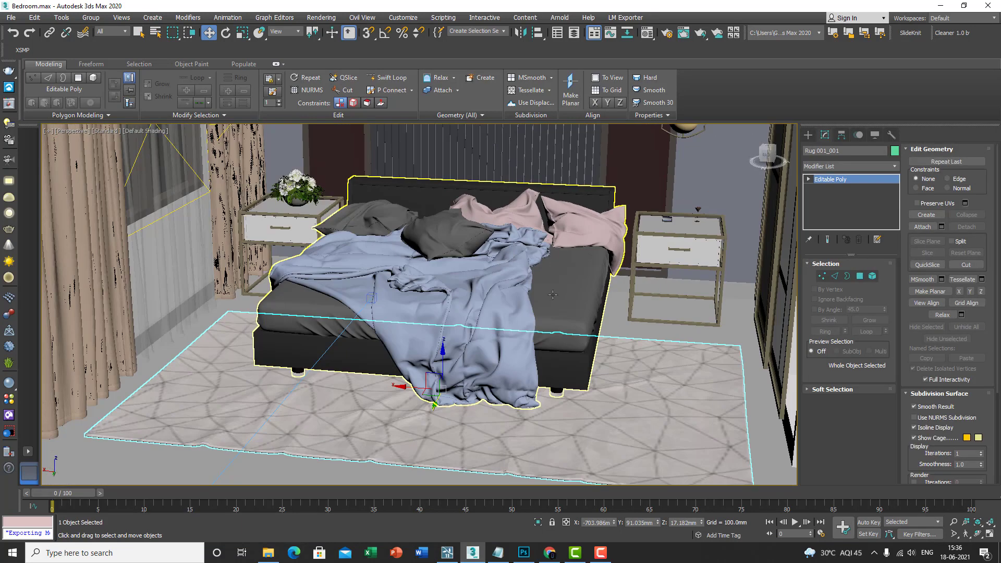
middle_click_drag(400, 321, 238, 287, "alt")
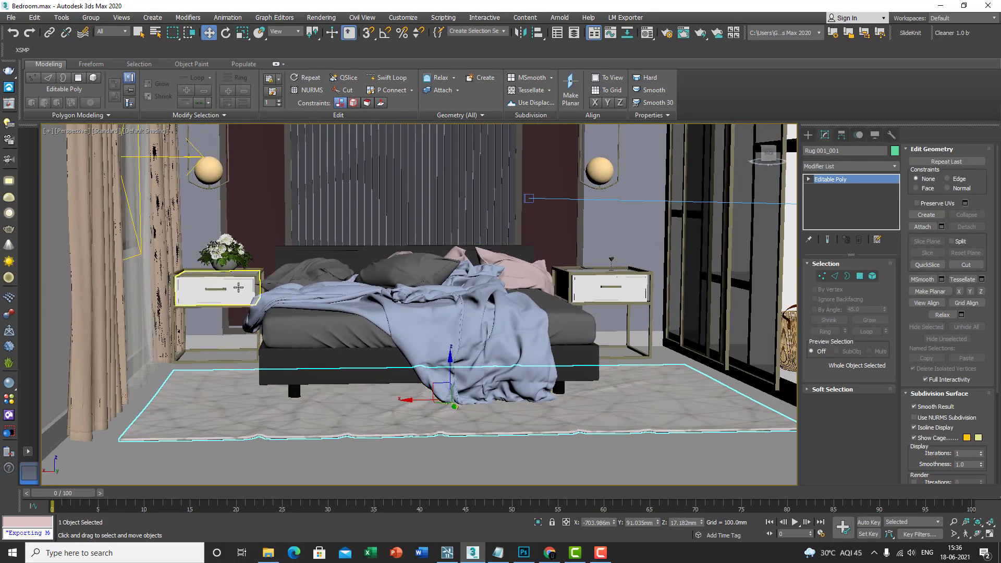
left_click(223, 289)
middle_click_drag(449, 214, 477, 258)
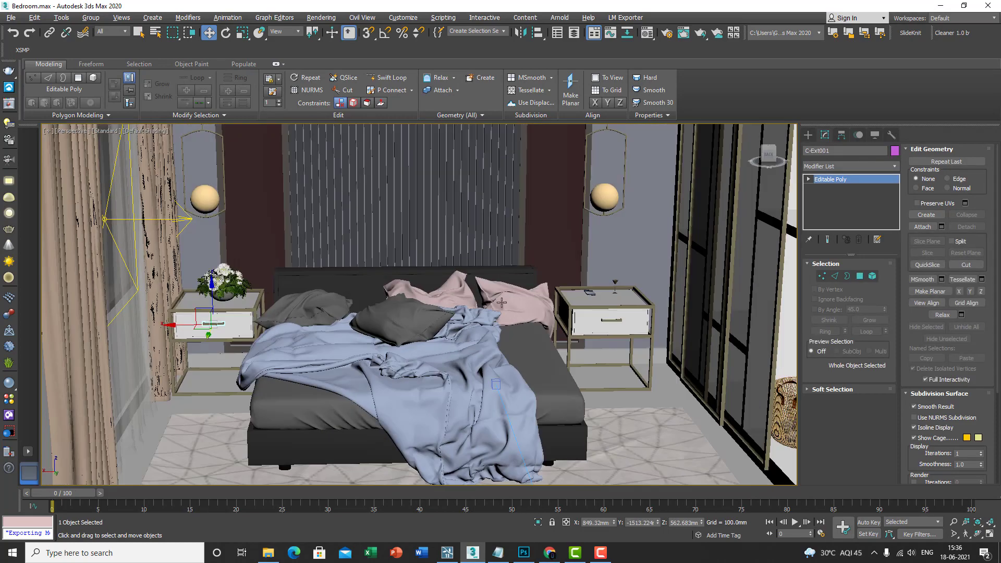
middle_click_drag(524, 355, 685, 259)
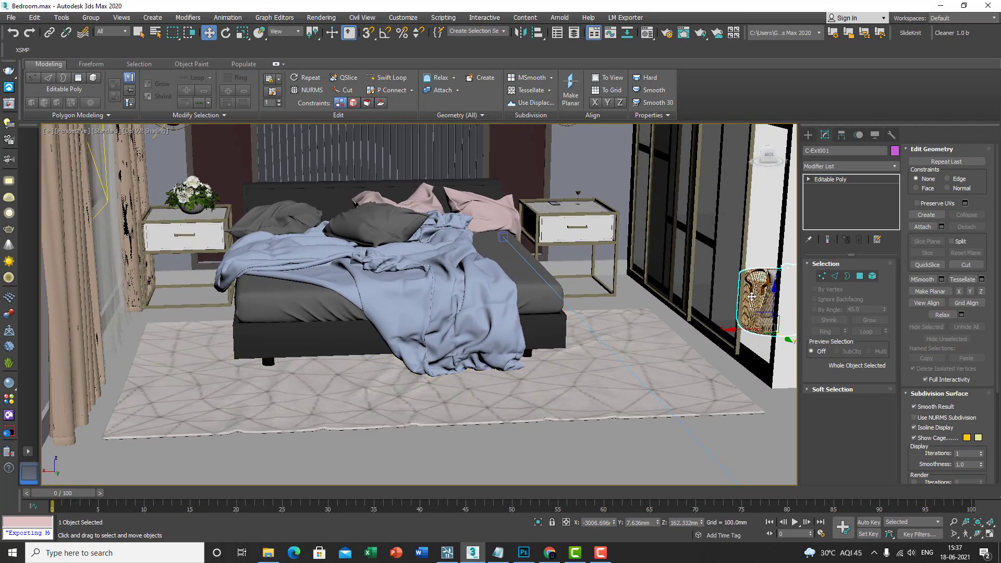
middle_click_drag(629, 289, 495, 300)
scroll(536, 339, "up", 3)
middle_click_drag(491, 368, 451, 361, "alt")
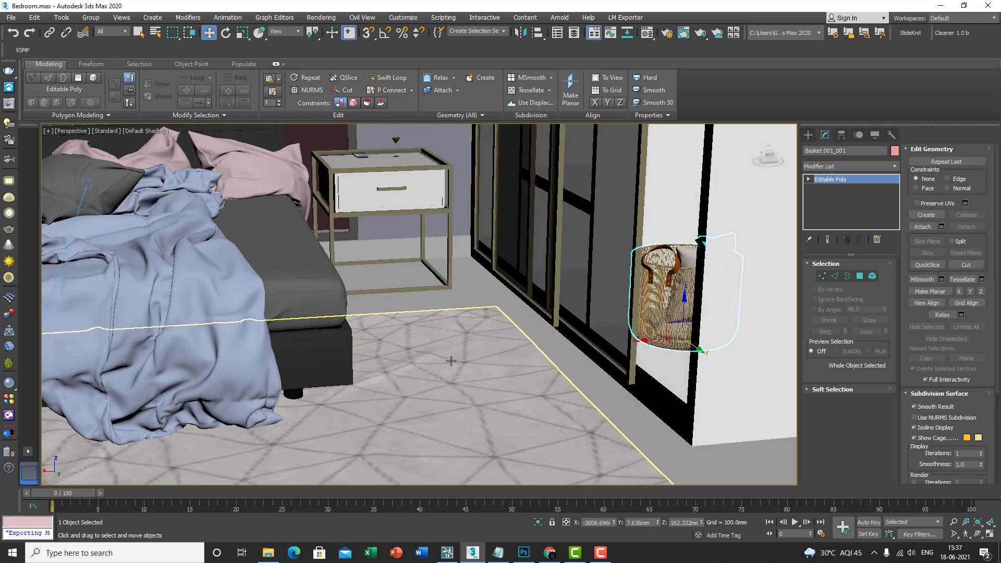
scroll(456, 291, "down", 6)
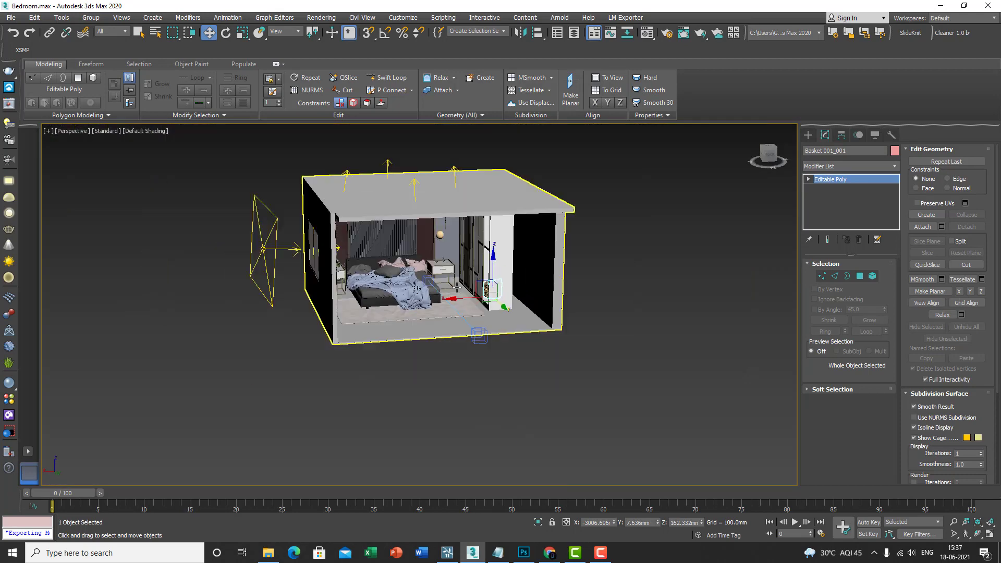
scroll(455, 311, "up", 5)
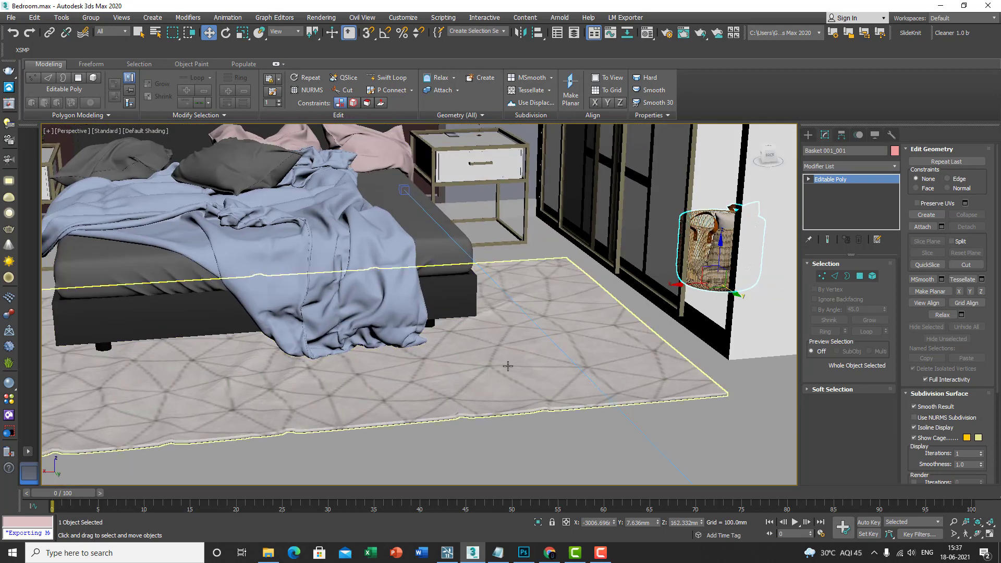
Apply a Smooth modifier with smoothing group 1 to the rug
left_click(508, 366)
scroll(519, 342, "up", 8)
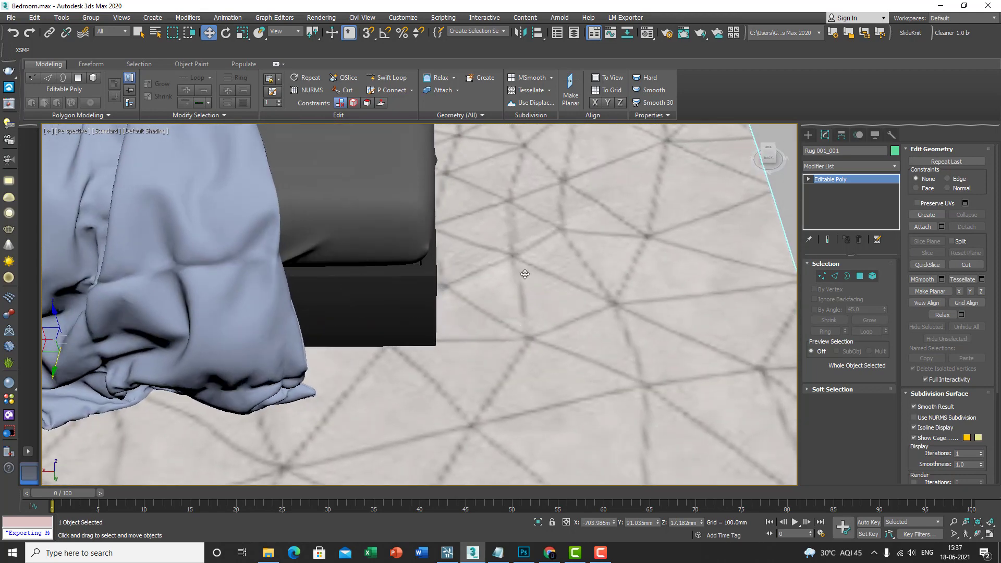
middle_click_drag(525, 274, 496, 321, "alt")
scroll(471, 329, "up", 4)
scroll(458, 330, "up", 1)
scroll(461, 328, "down", 5)
middle_click_drag(584, 319, 438, 360)
scroll(438, 360, "up", 2)
left_click(854, 166)
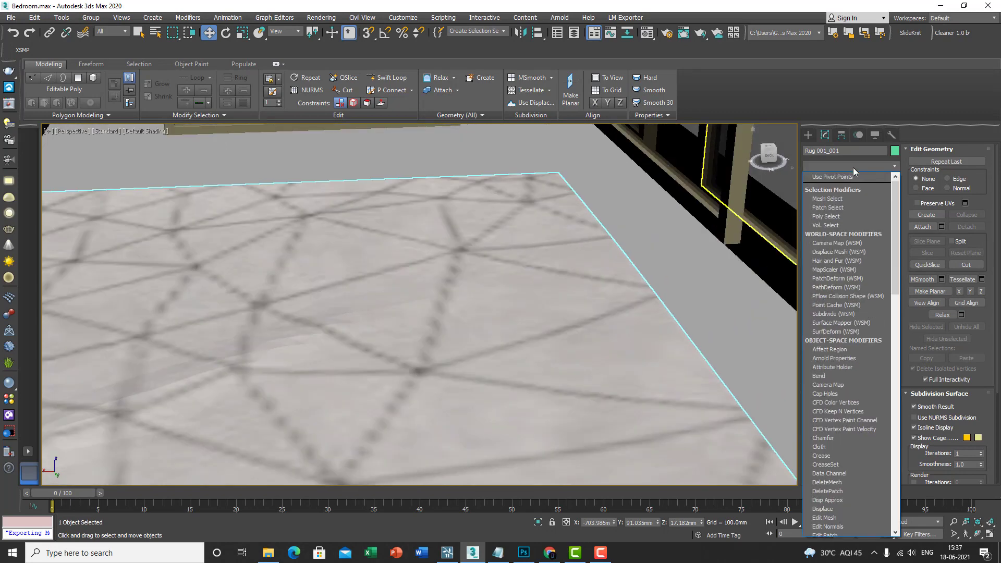
type("sm")
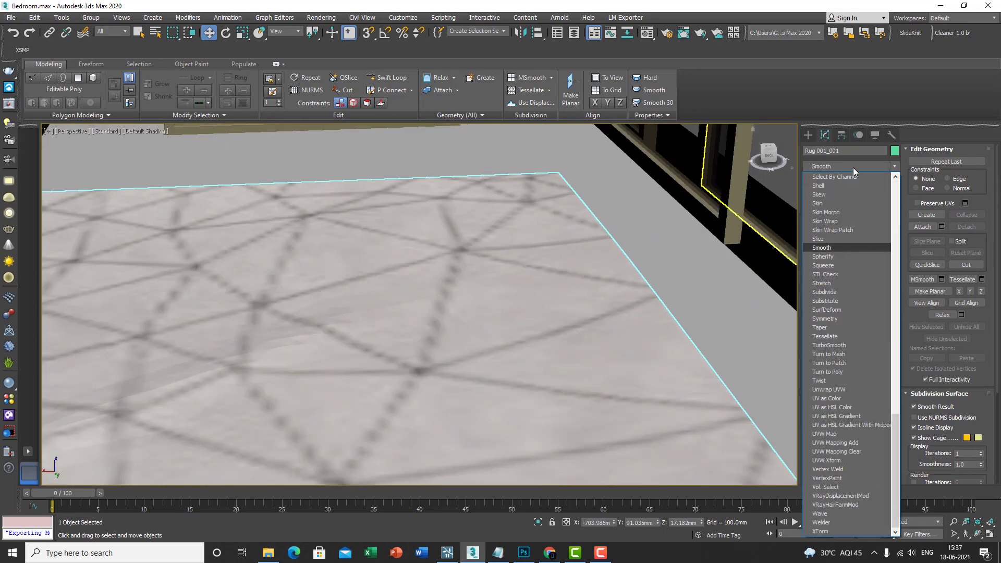
key("Return")
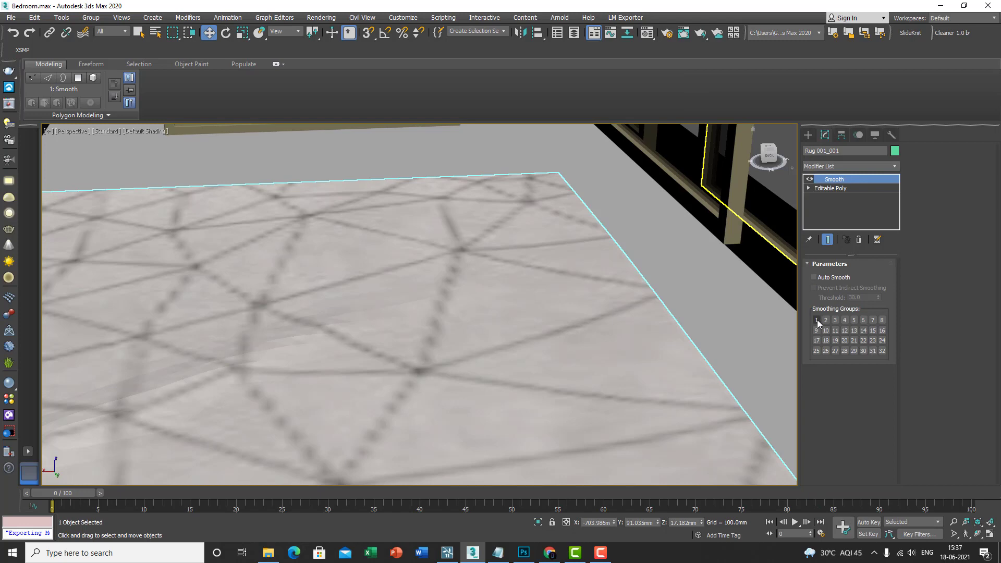
scroll(326, 349, "down", 4)
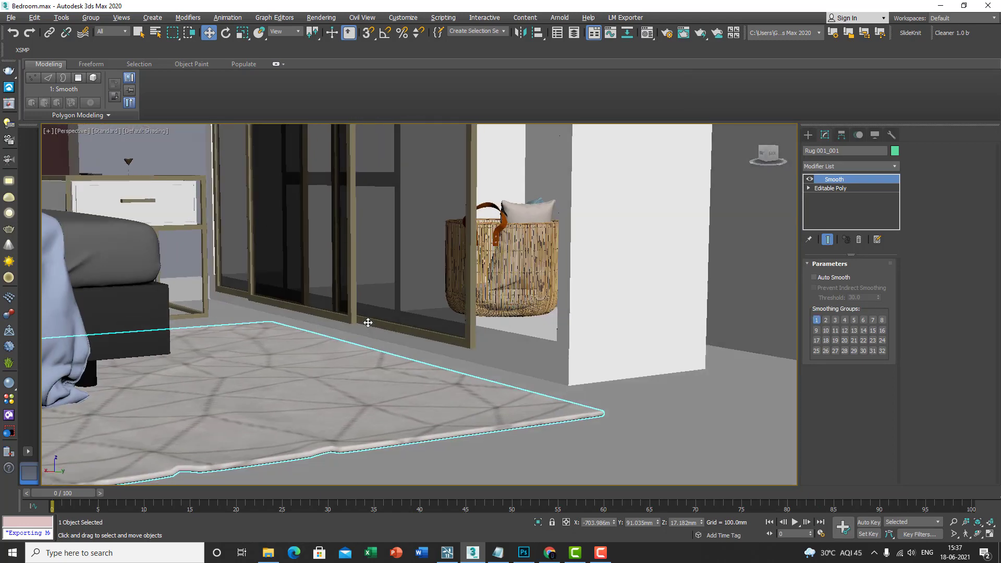
middle_click_drag(368, 323, 600, 334)
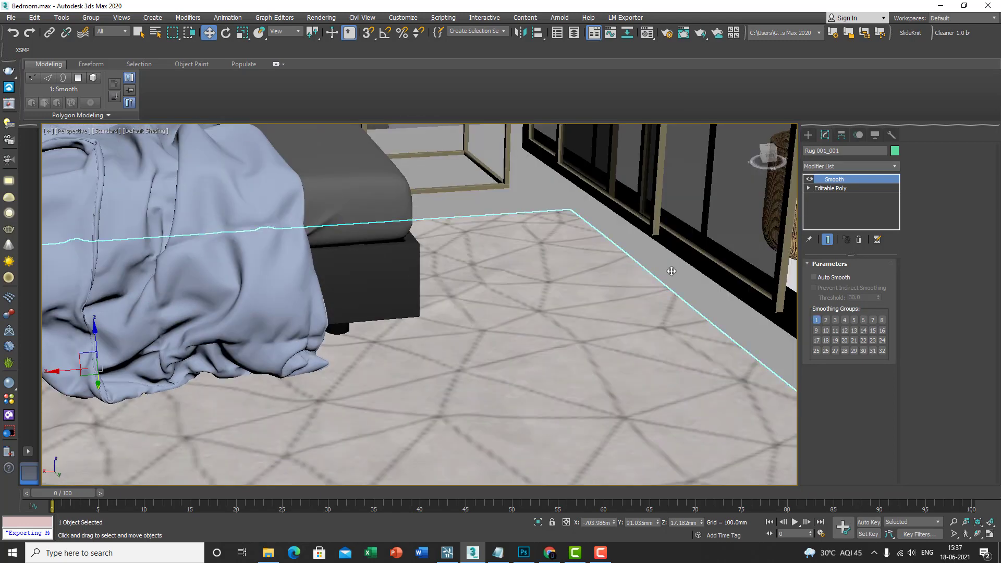
Collapse the rug's Smooth modifier into its Editable Poly and view the rug beneath the bed
right_click(853, 179)
left_click(885, 274)
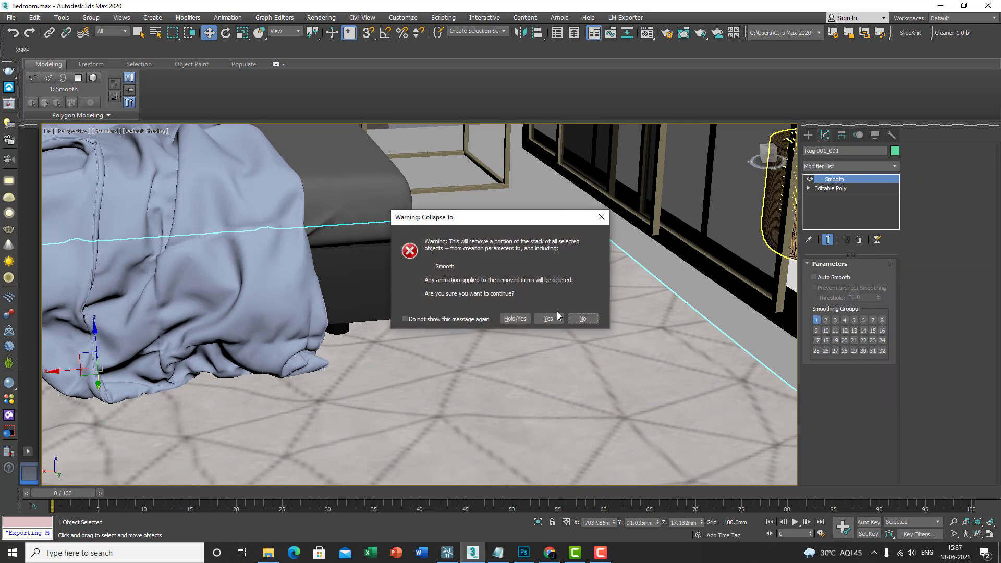
left_click(547, 323)
scroll(572, 357, "down", 4)
middle_click_drag(581, 362, 546, 346, "alt")
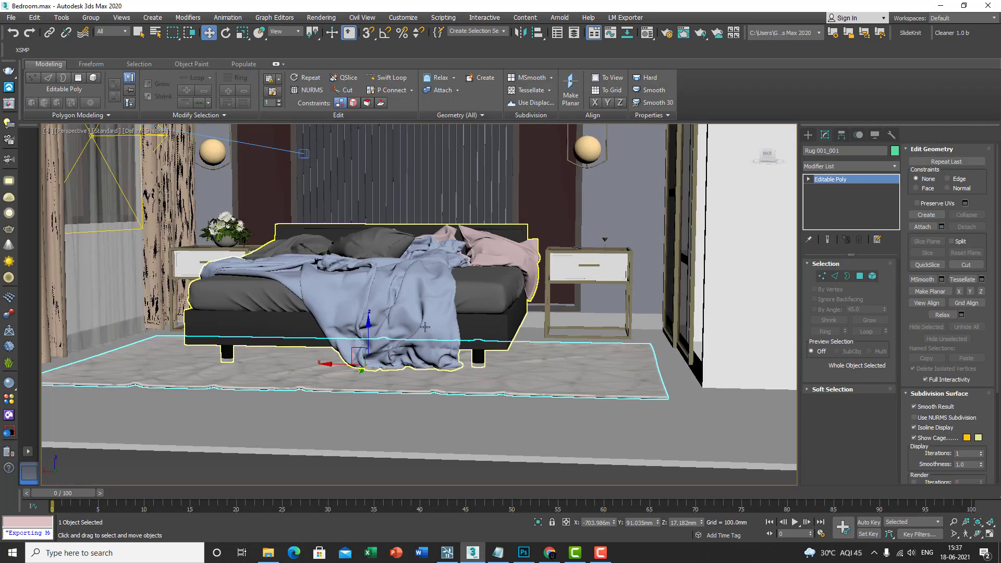
middle_click_drag(332, 294, 375, 337, "alt")
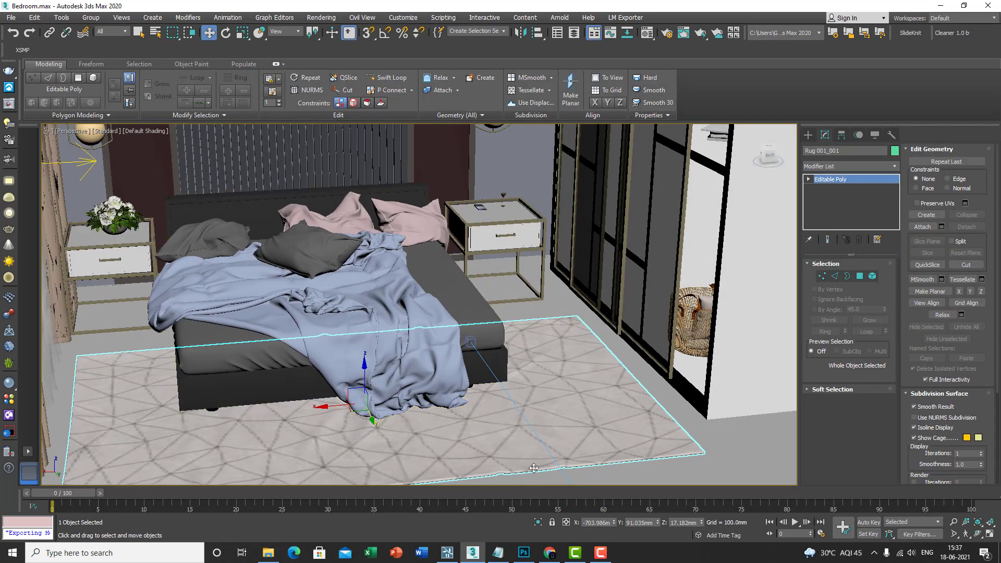
Switch to Lumion and inspect the black Custom_Aluminium material on the wall behind the bed
left_click(445, 557)
right_click_drag(524, 464, 543, 317)
key("w")
key("w")
key("s")
left_click(543, 317)
key("s")
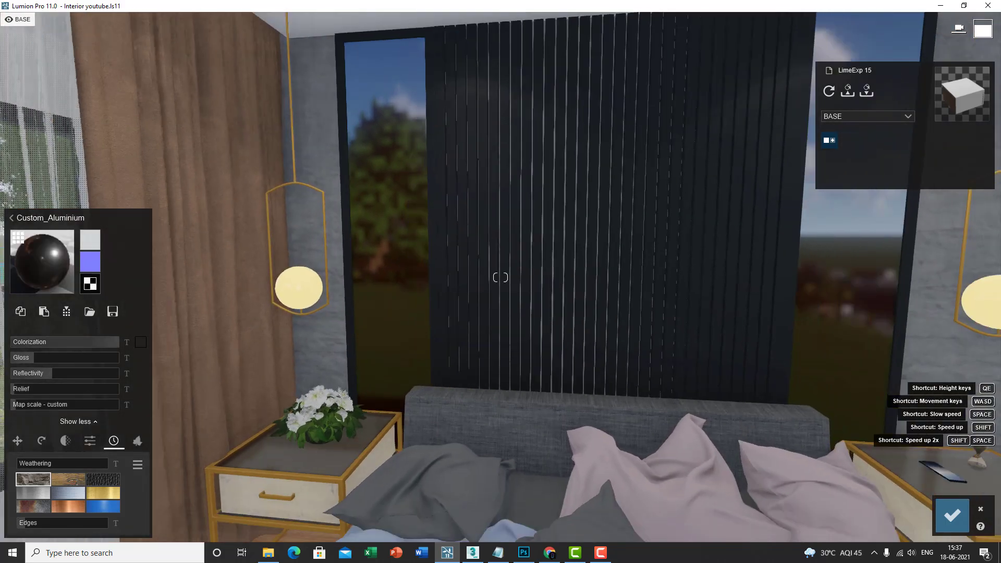
right_click_drag(293, 419, 304, 403)
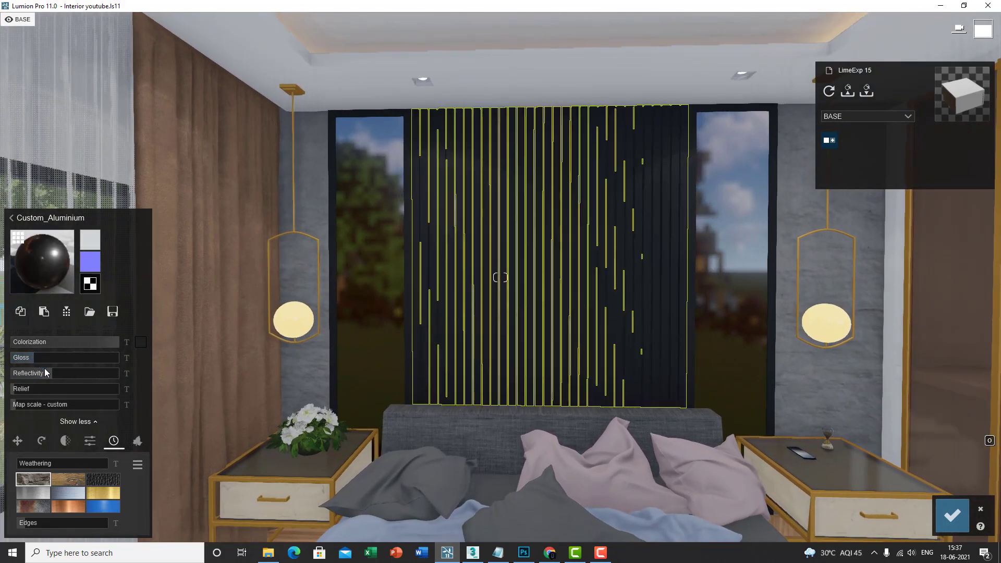
Set the emissive of the pendant globes' Standard material to about 0.1
left_click(287, 326)
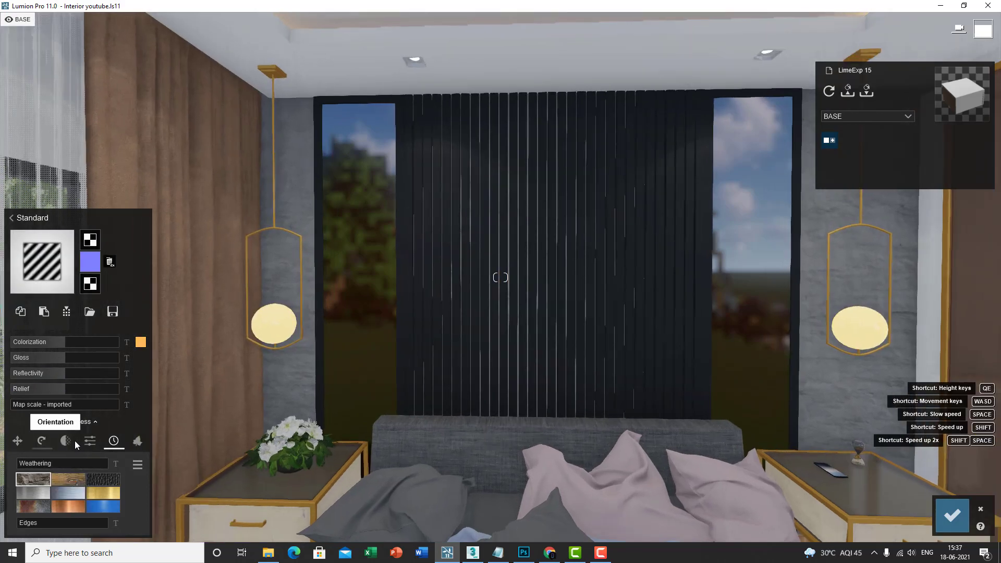
left_click(90, 440)
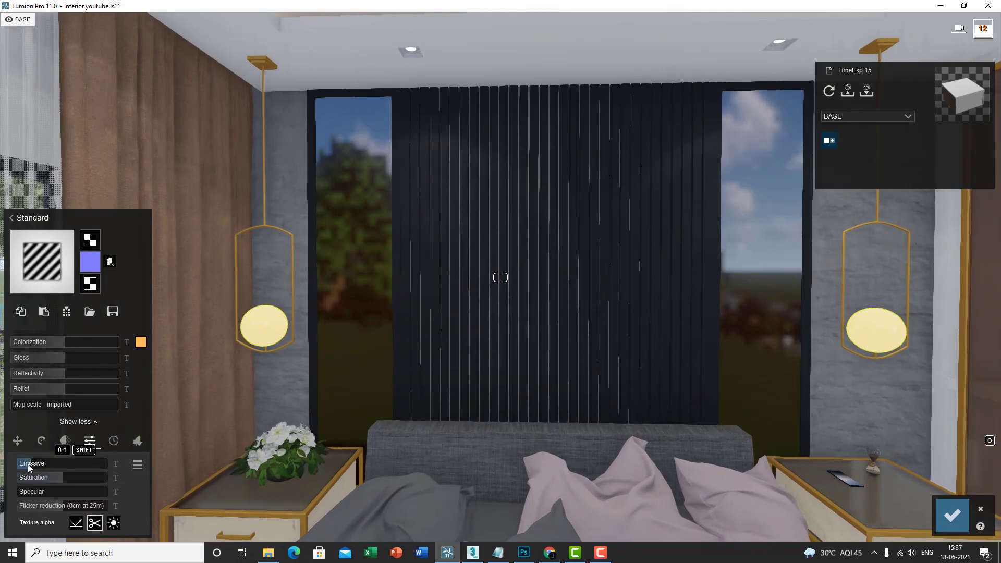
right_click_drag(430, 444, 458, 390)
key("s")
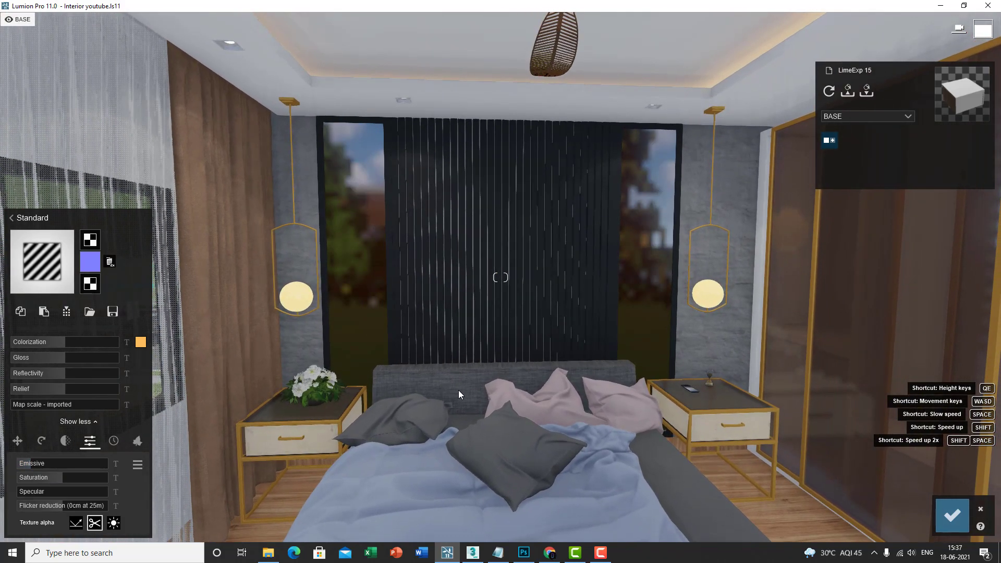
Check the headboard's grey upholstery material in the indoor fabric library and view the same fabric on the bed base
left_click(473, 387)
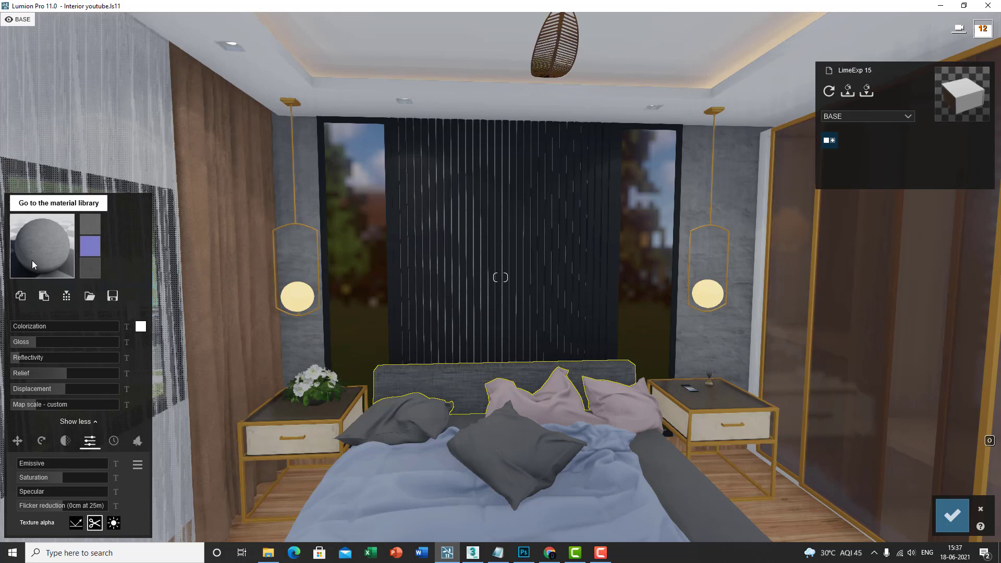
left_click(32, 261)
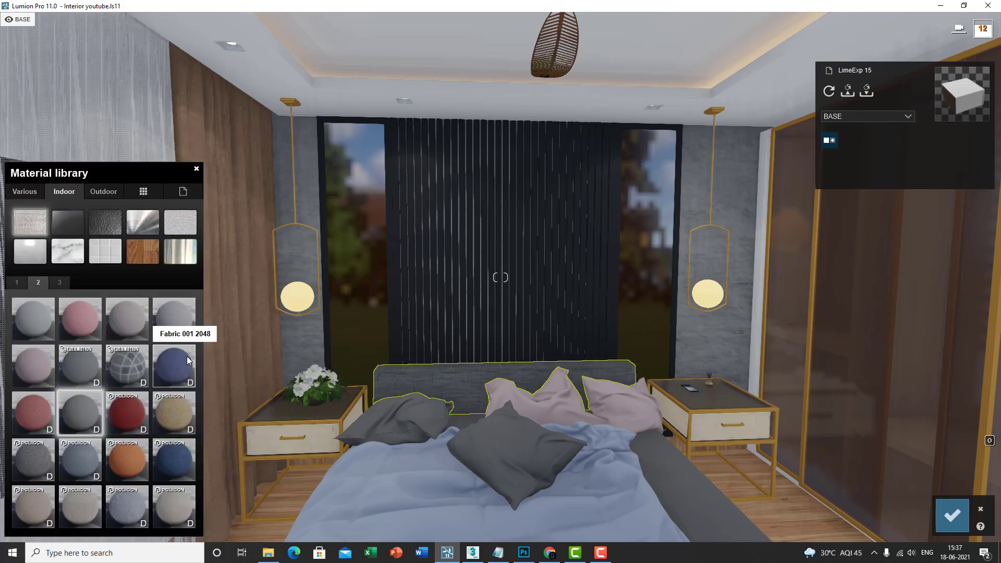
right_click_drag(525, 410, 496, 415)
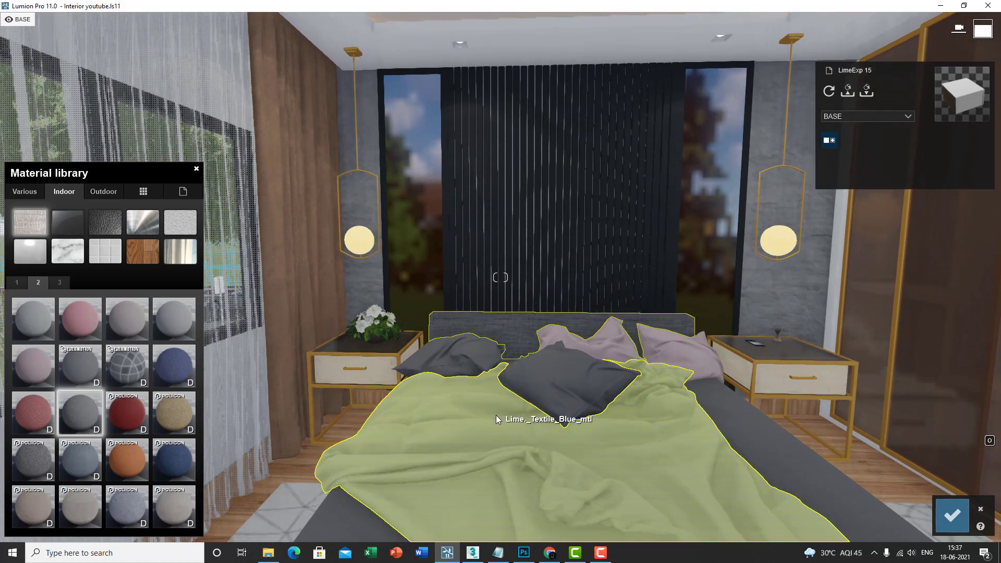
key("s")
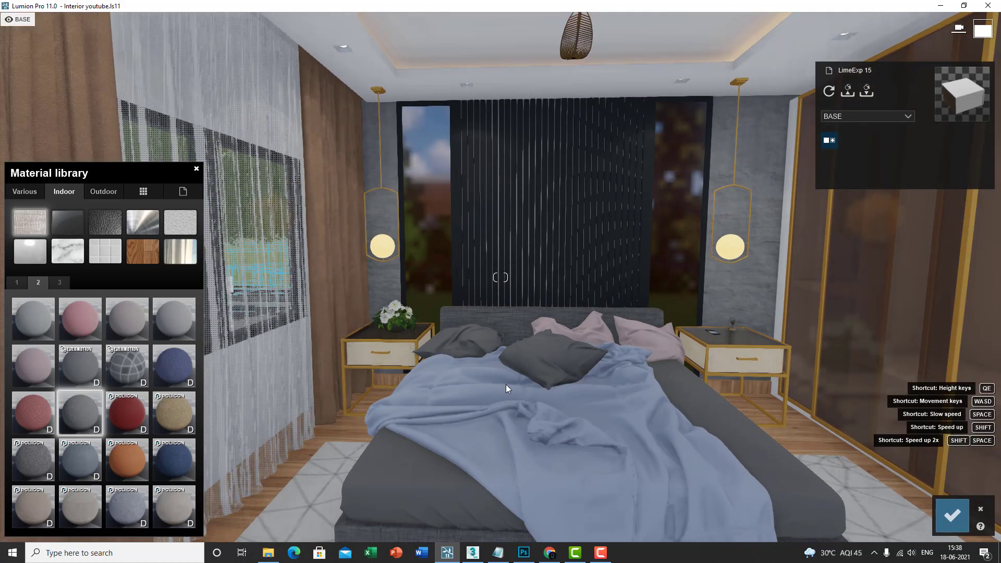
right_click_drag(505, 384, 503, 411)
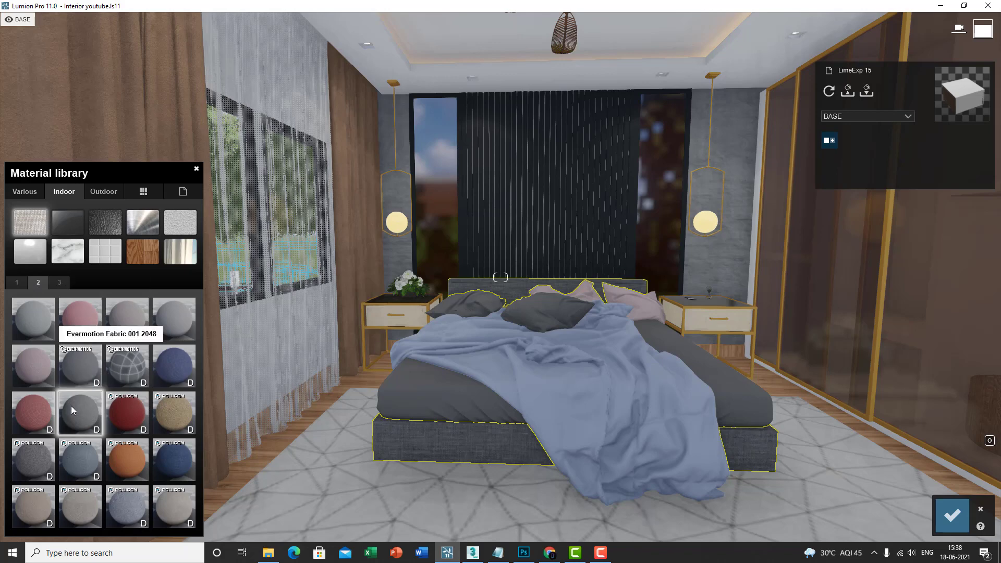
Check which library material the sheer window curtain uses
right_click_drag(495, 436, 295, 356)
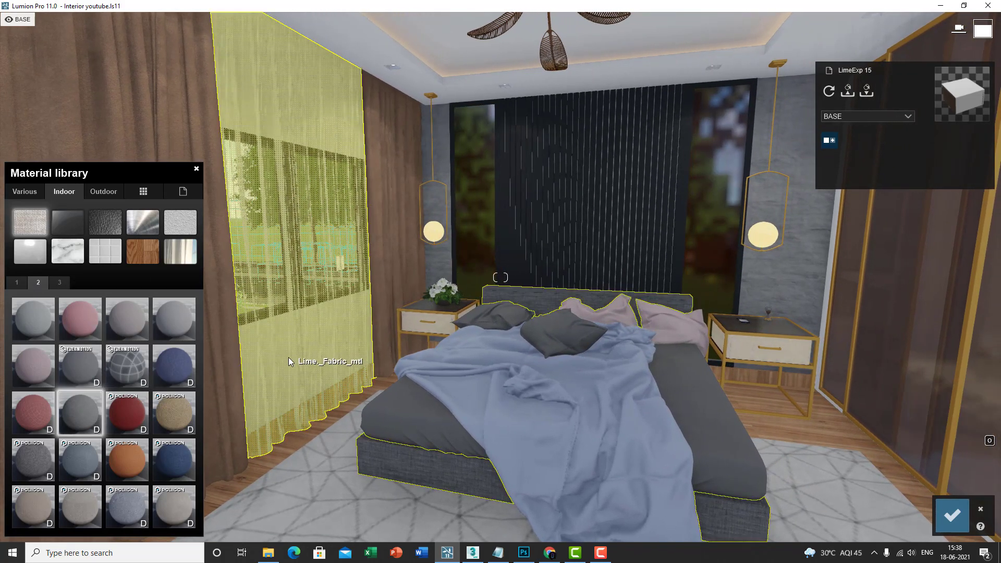
left_click(289, 358)
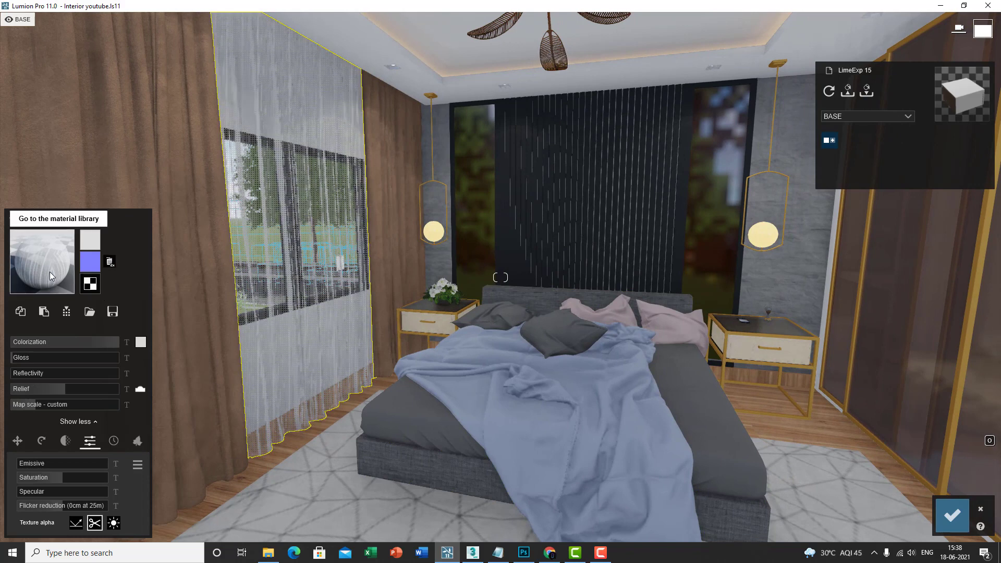
left_click(49, 271)
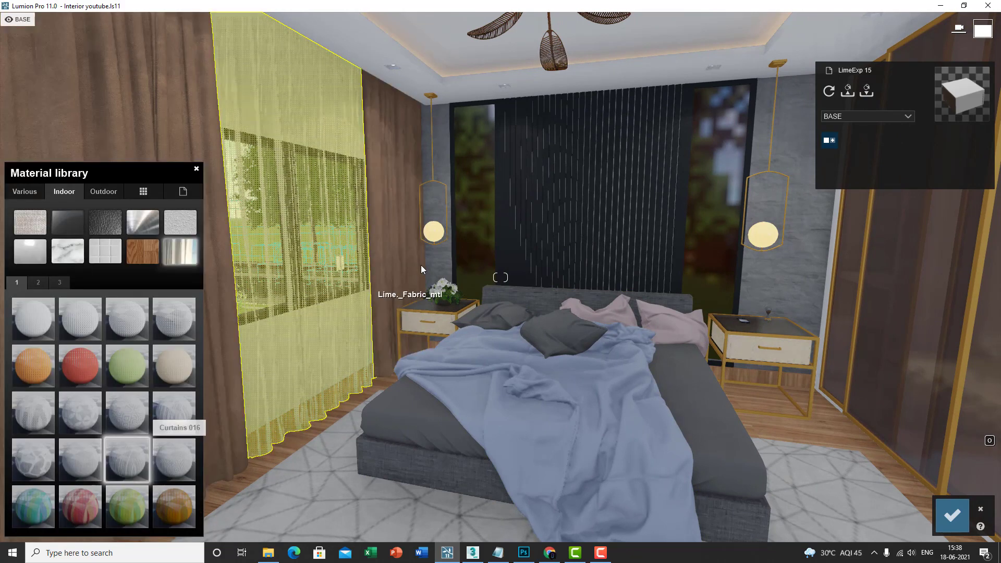
Inspect the brown drapes' Polii Fabric SuedePatchy 001 2K material in the library and its colorization colour
left_click(408, 262)
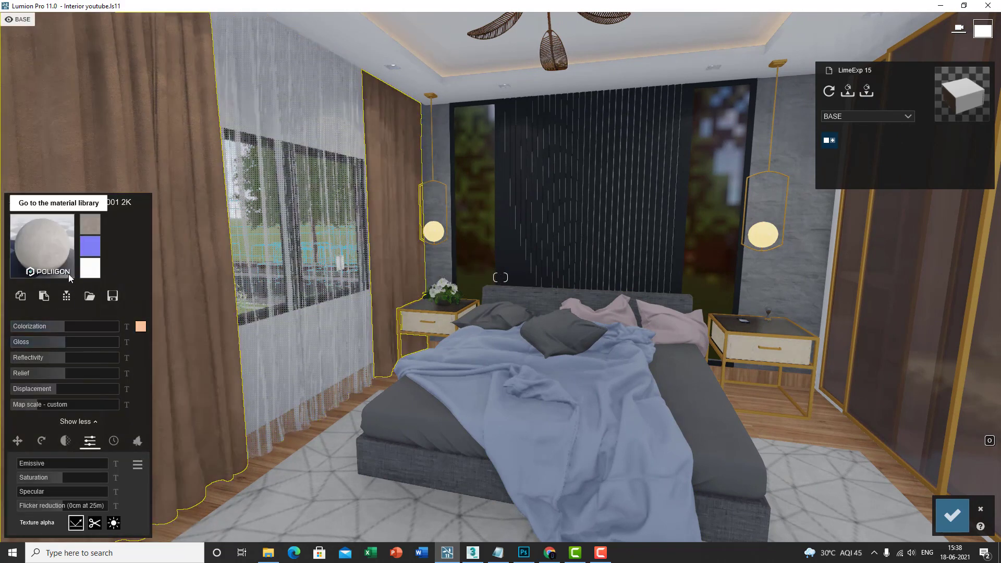
left_click(62, 258)
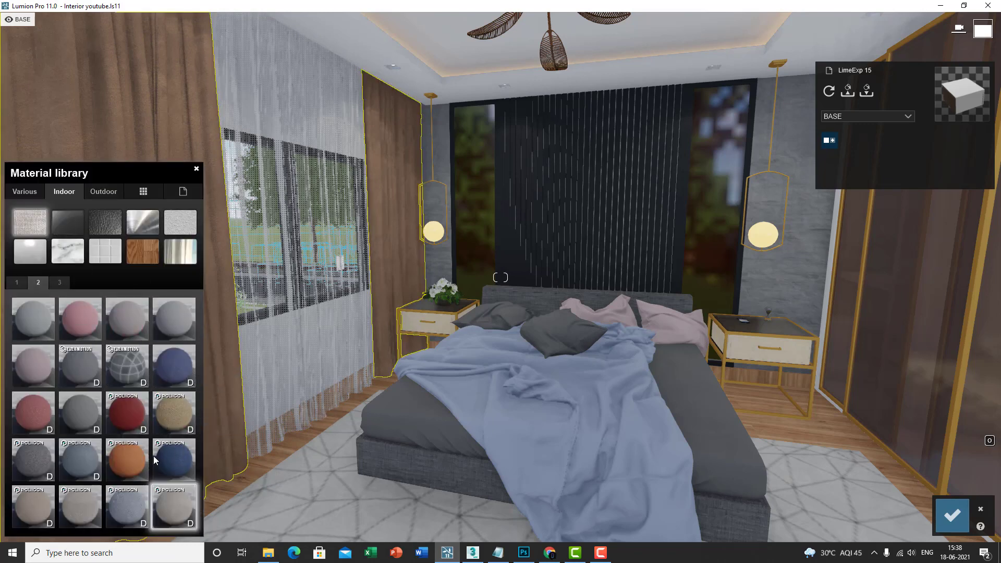
left_click(170, 516)
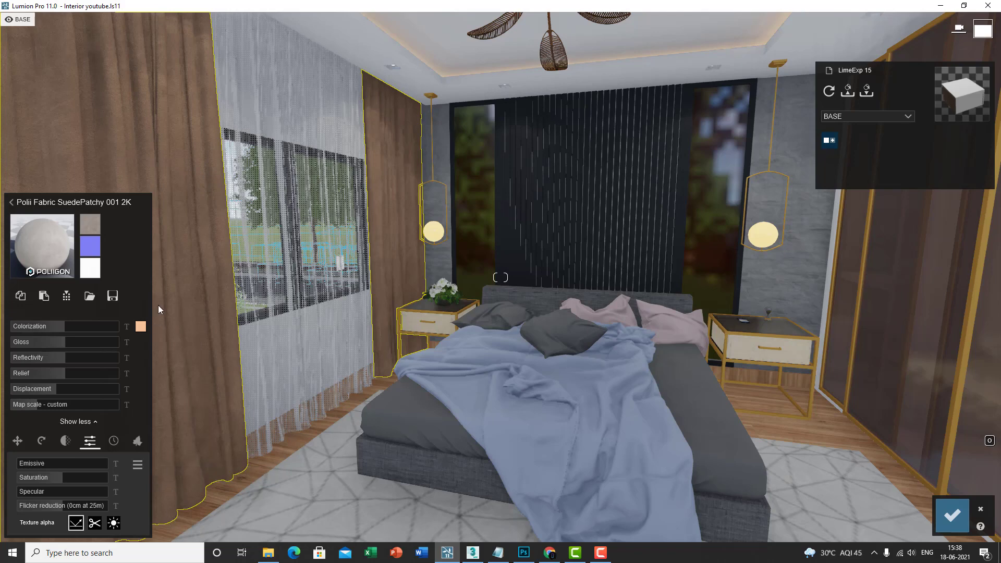
left_click(141, 327)
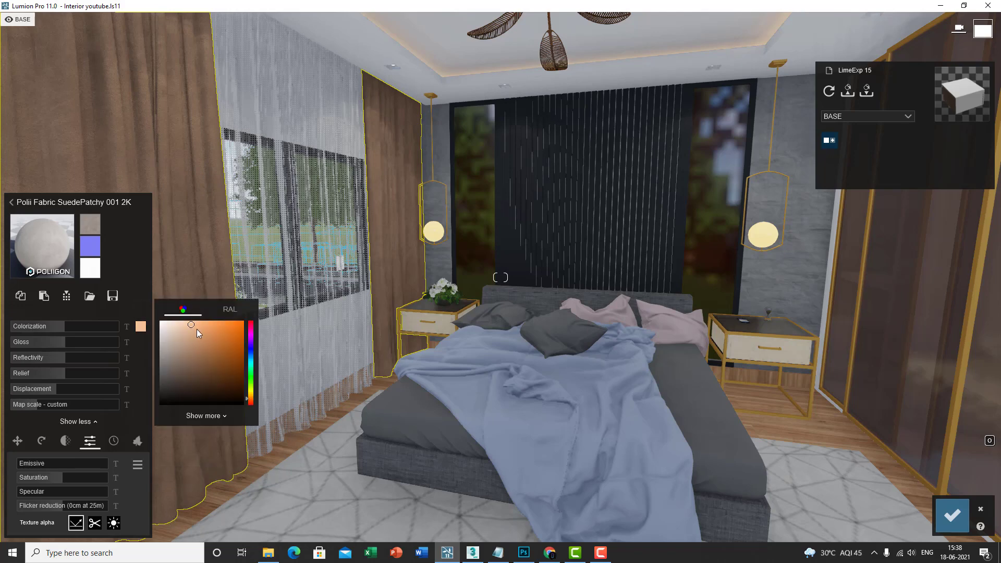
mouse_move(373, 396)
right_mouse_down()
mouse_move(374, 382)
mouse_move(376, 403)
right_mouse_up()
scroll(376, 402, "down", 2)
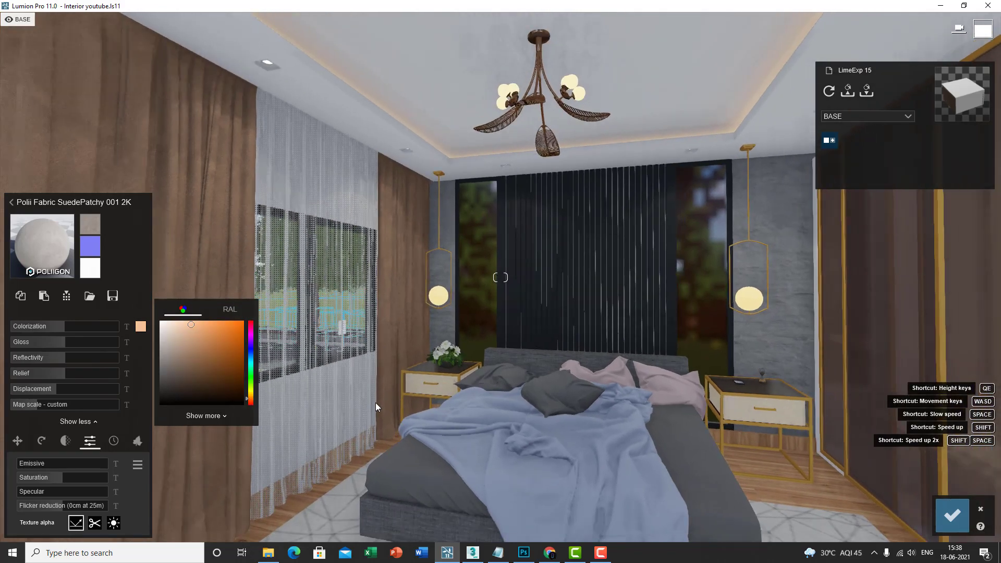
Copy the golden Custom_Aluminium material from the nightstand frame and paste it onto the ceiling chandelier
right_click_drag(527, 157, 531, 148)
scroll(524, 117, "up", 3)
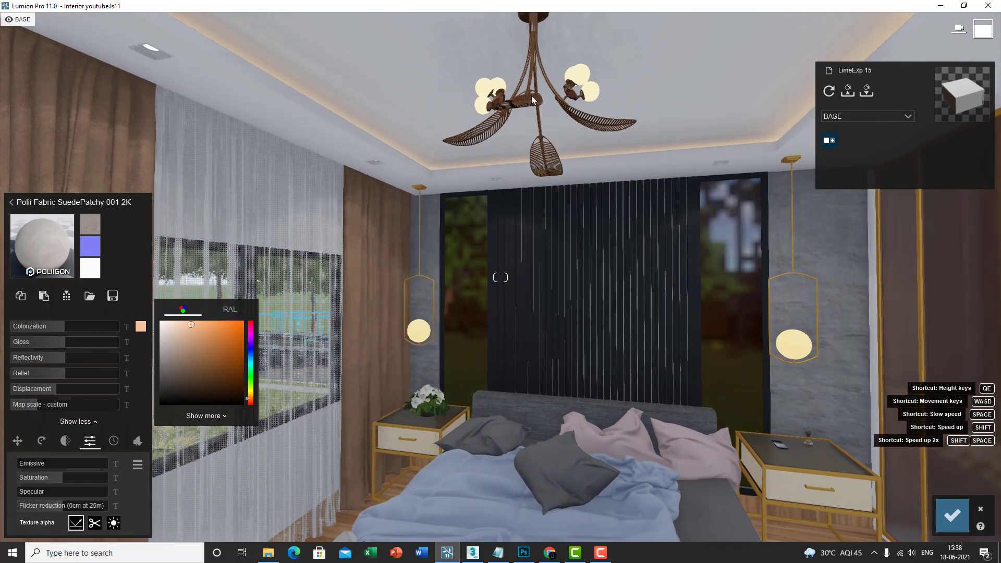
left_click(533, 98)
right_click_drag(621, 253, 670, 261)
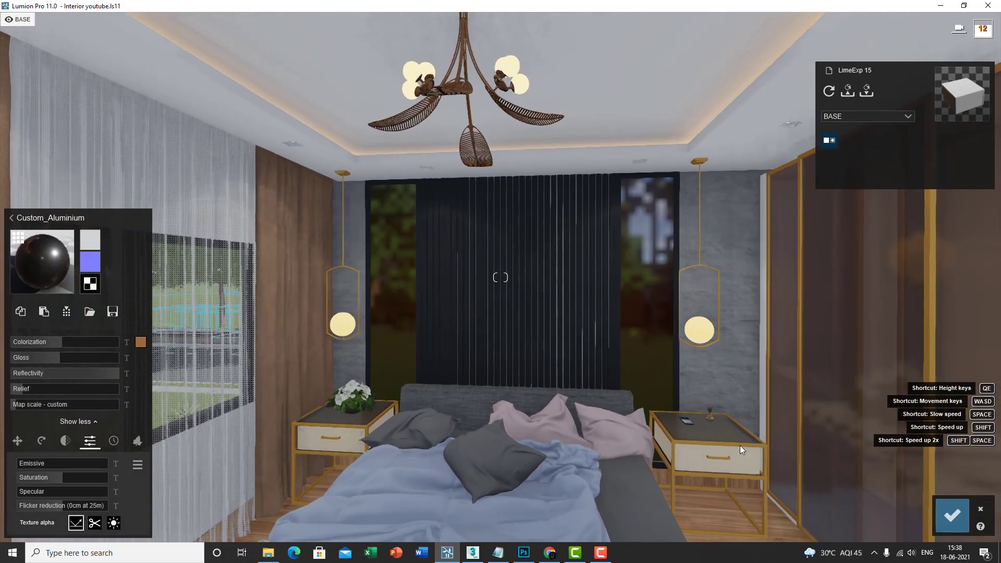
left_click(764, 451)
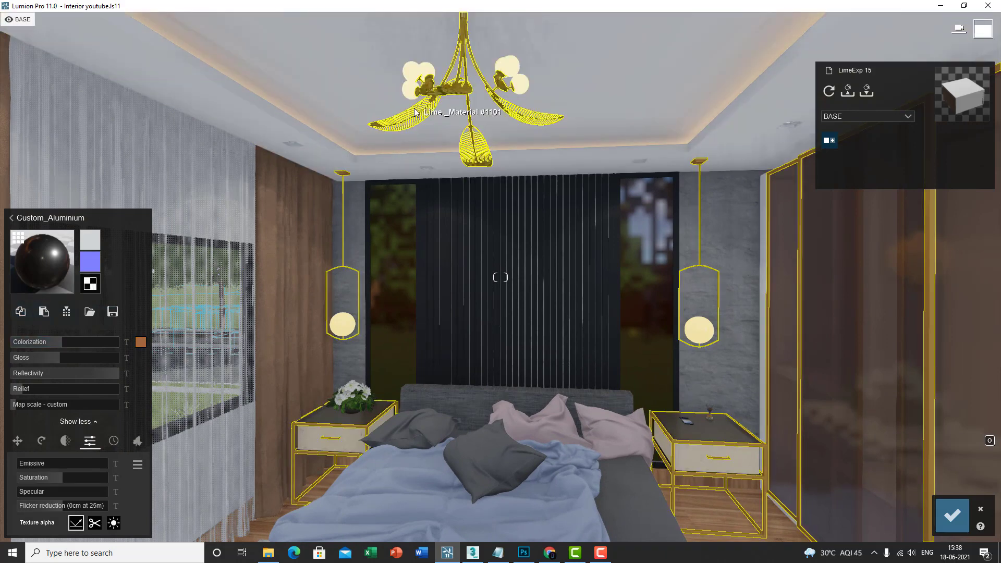
left_click(43, 312)
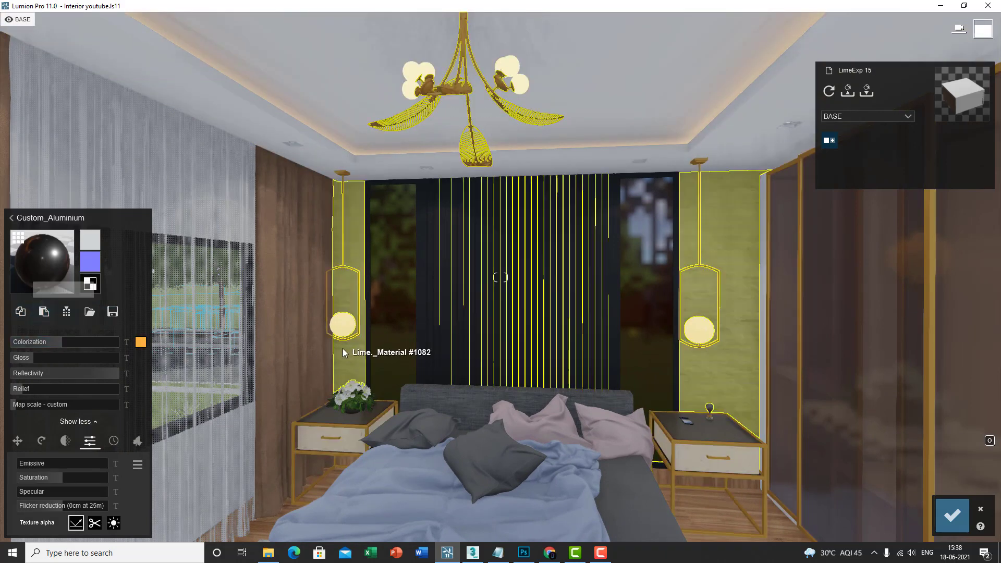
Examine the whole bedroom from farther back and view its window from outside the house
key("s")
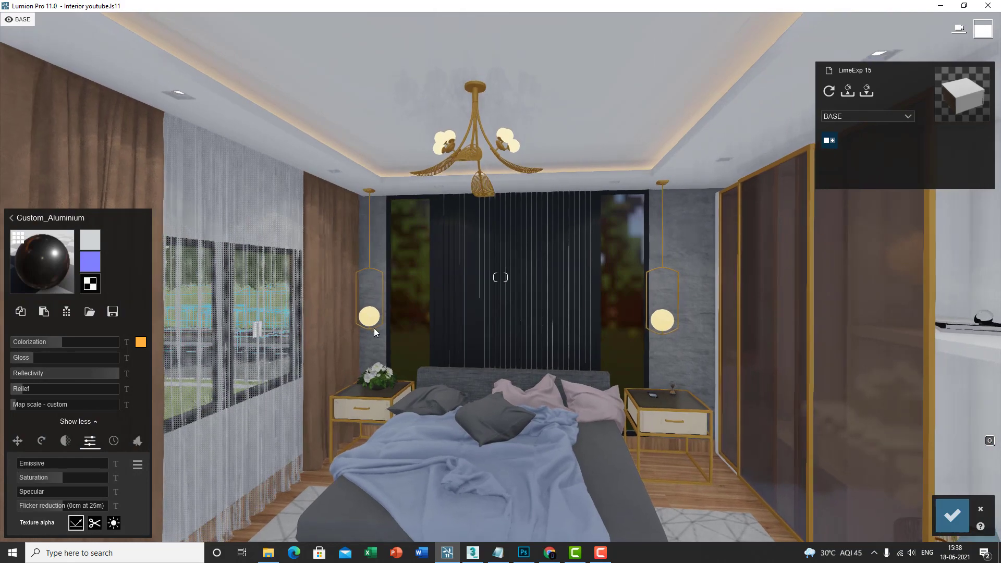
key("s")
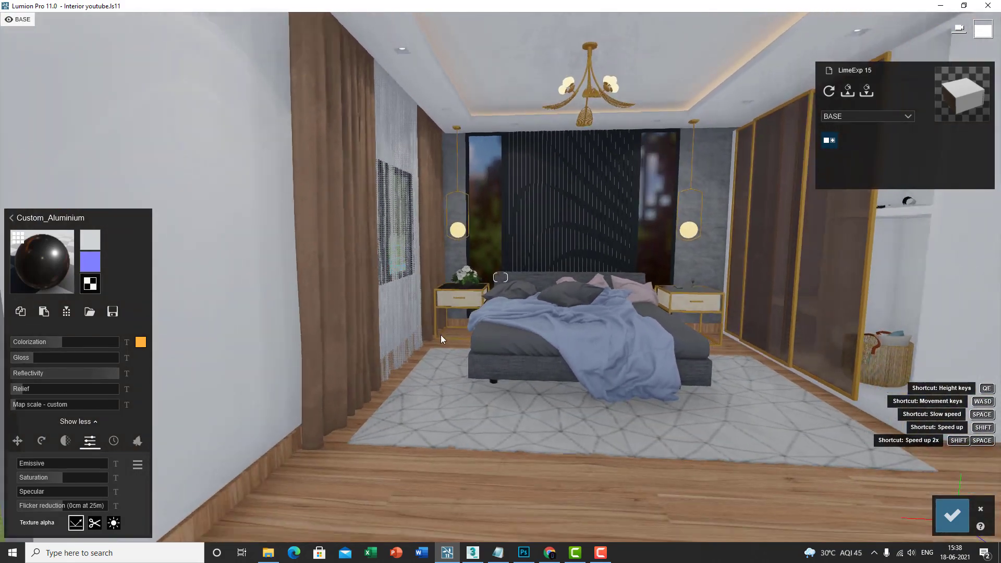
key("s")
right_click_drag(440, 335, 418, 328)
key("w")
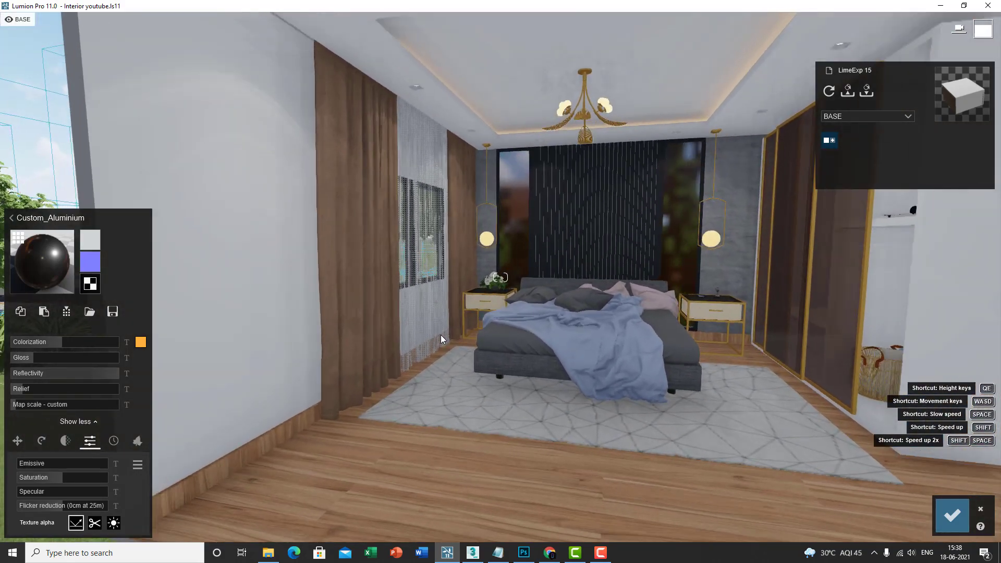
key("s")
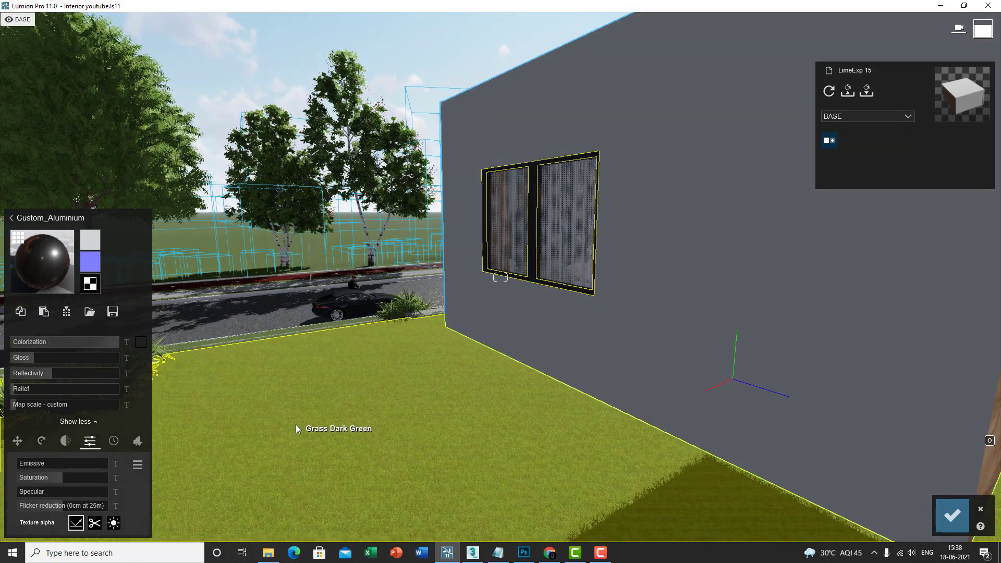
Return from outside the house to the bedroom and examine the room from the foot of the bed
key("d")
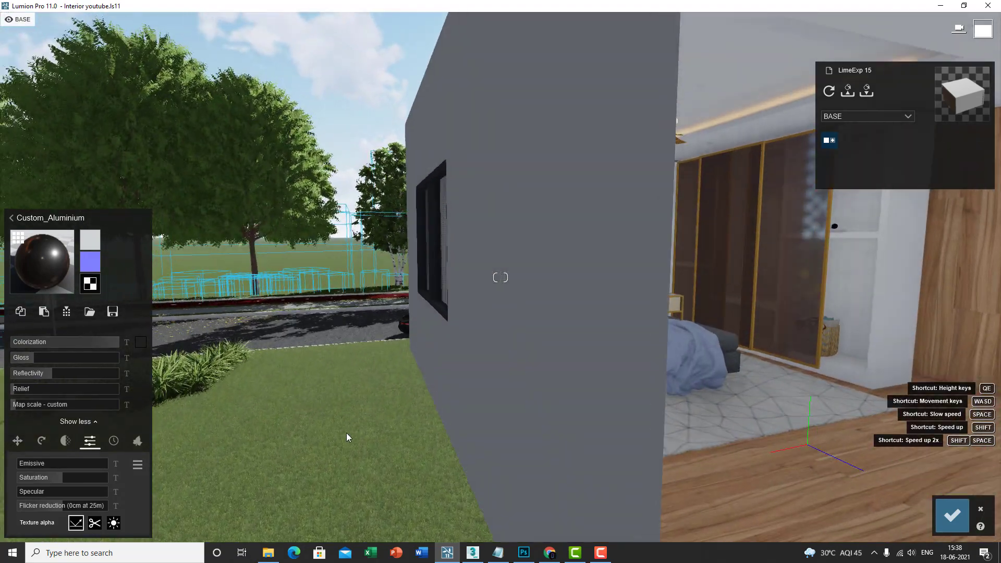
key("w")
key("d")
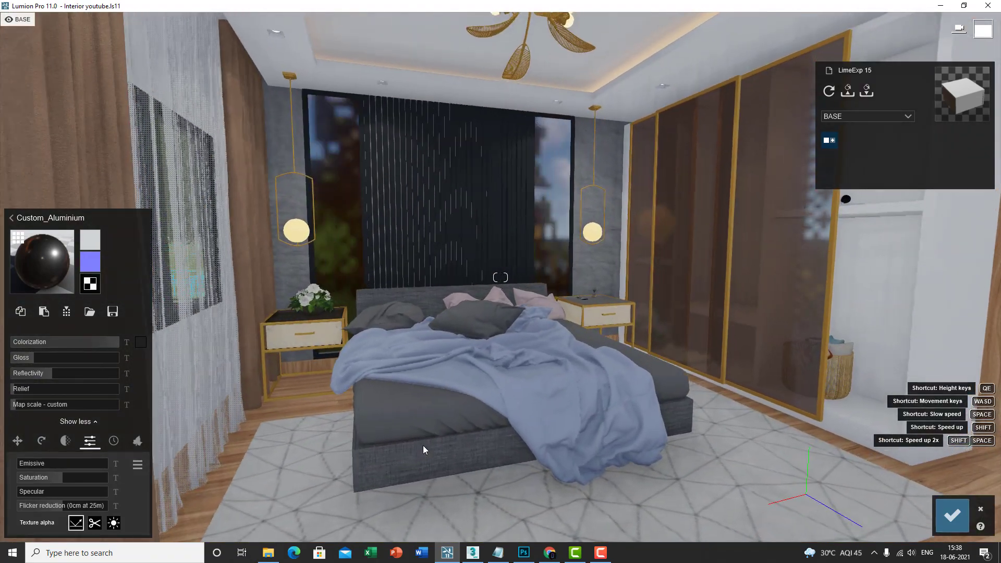
key("w")
key("d")
key("s")
key("q")
key("d")
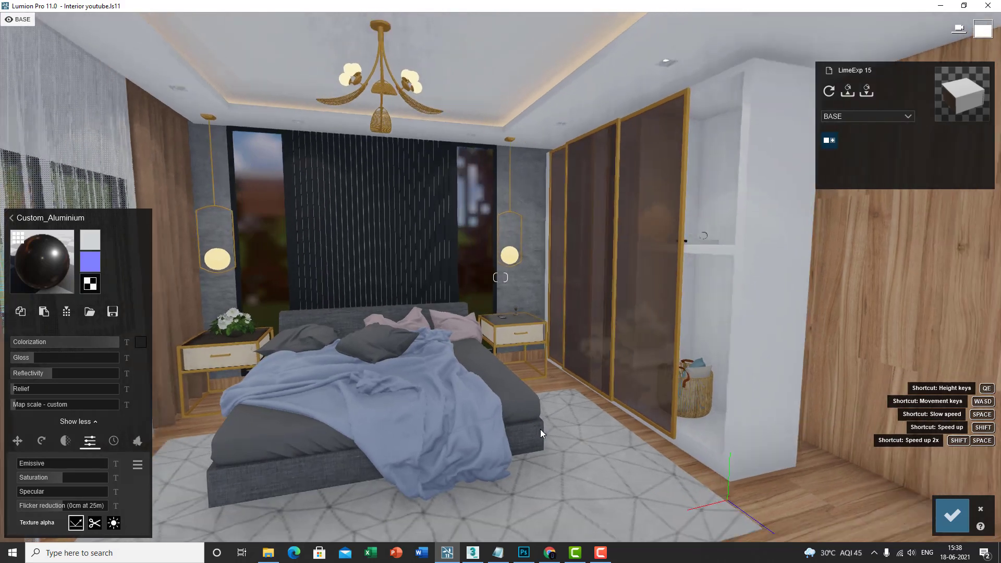
key("s")
key("w")
key("d")
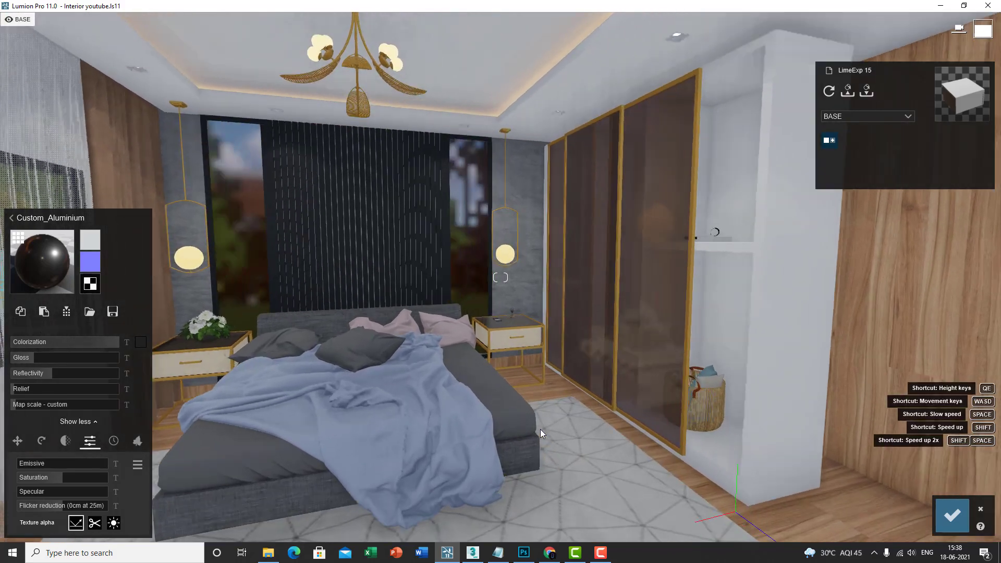
Inspect the grey headboard wall's Plaster 004 1024x512 material in the indoor library and its appearance up close
left_click(530, 290)
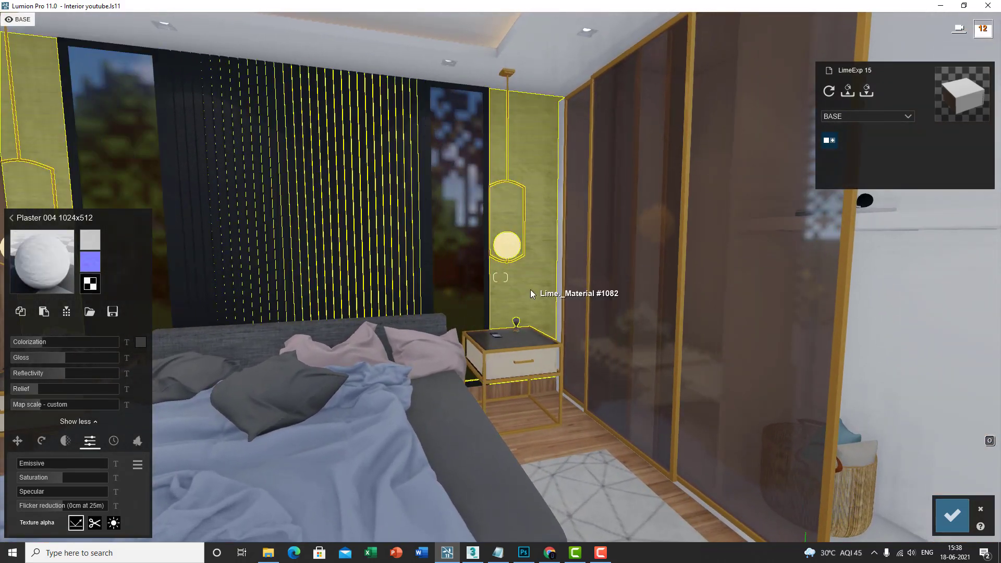
left_click(26, 270)
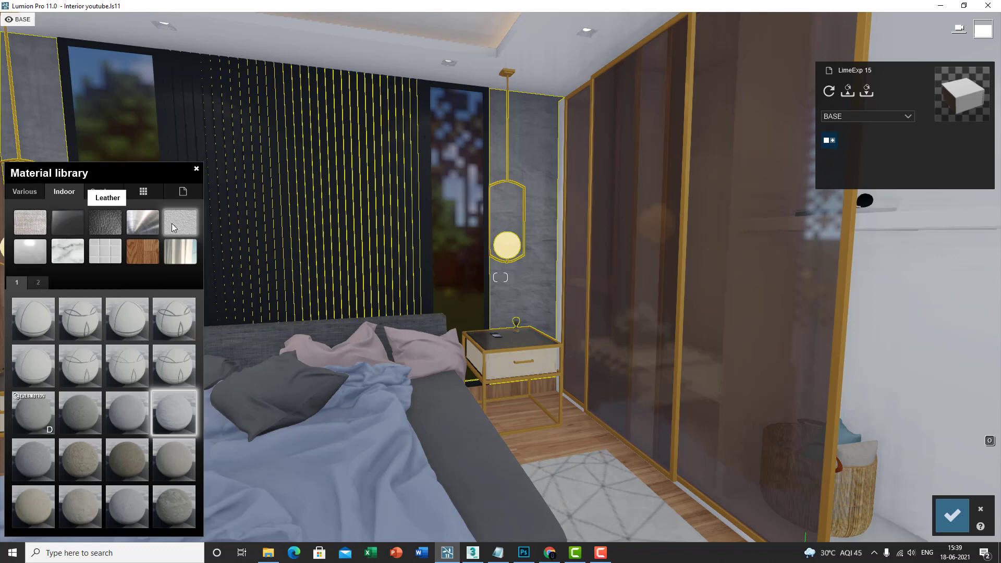
left_click(181, 412)
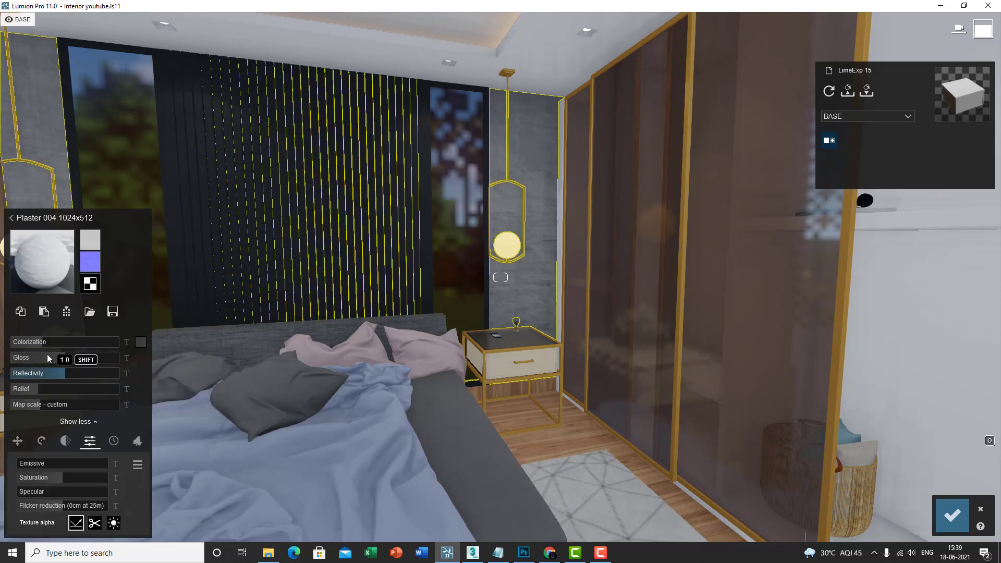
key("w")
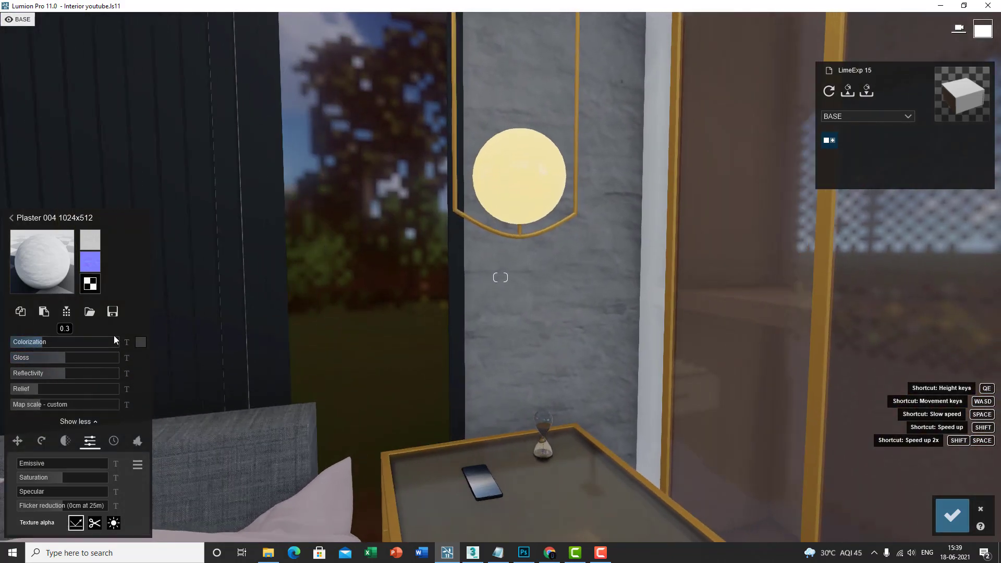
key("s")
right_click_drag(491, 316, 486, 355)
scroll(476, 356, "up", 10)
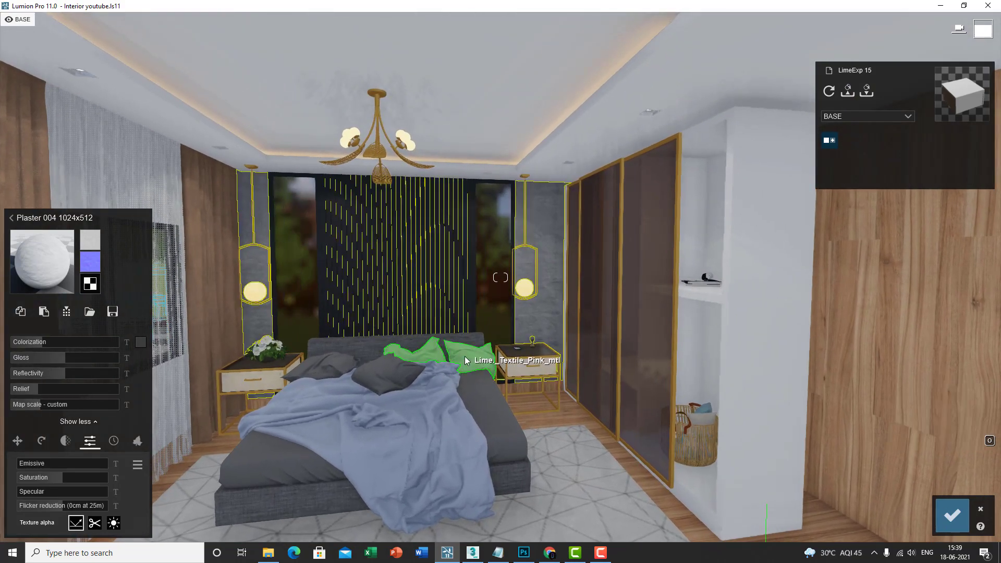
Save the material edits made to the imported bedroom model
key("s")
right_click_drag(465, 355, 512, 365)
key("w")
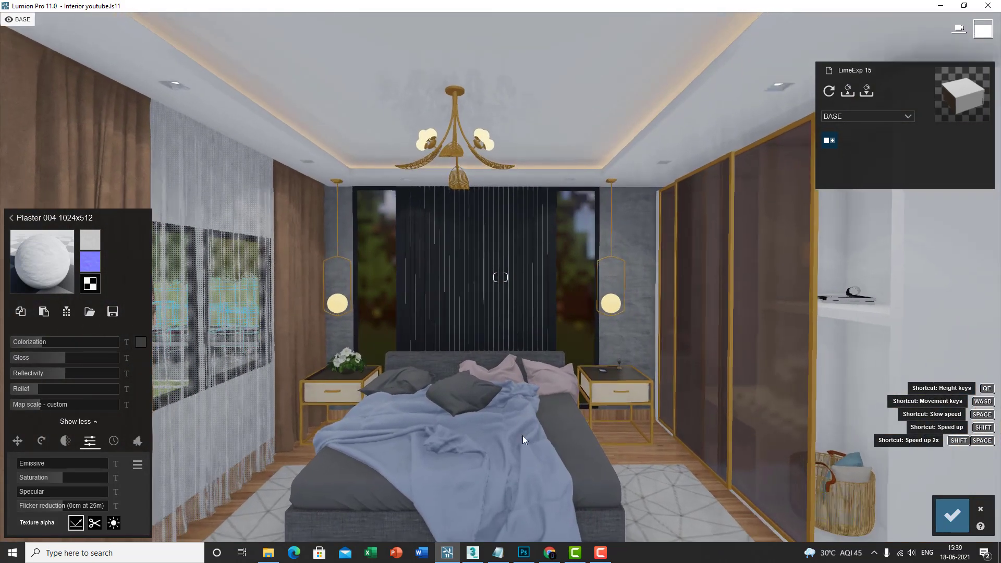
left_click(952, 515)
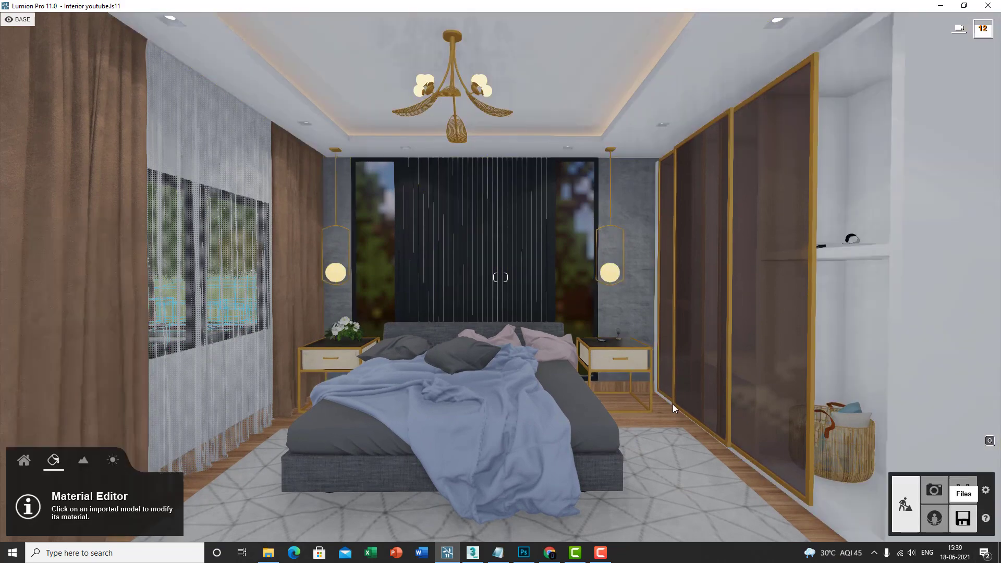
Switch from material editing to the scene's light objects and select the omni light above the bed
right_click_drag(516, 417, 479, 418)
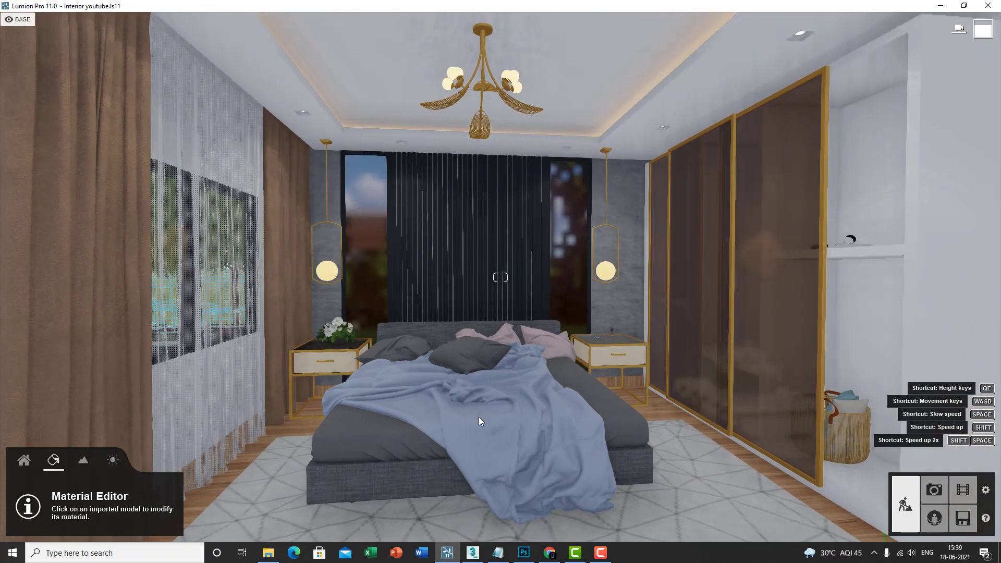
key("s")
key("w")
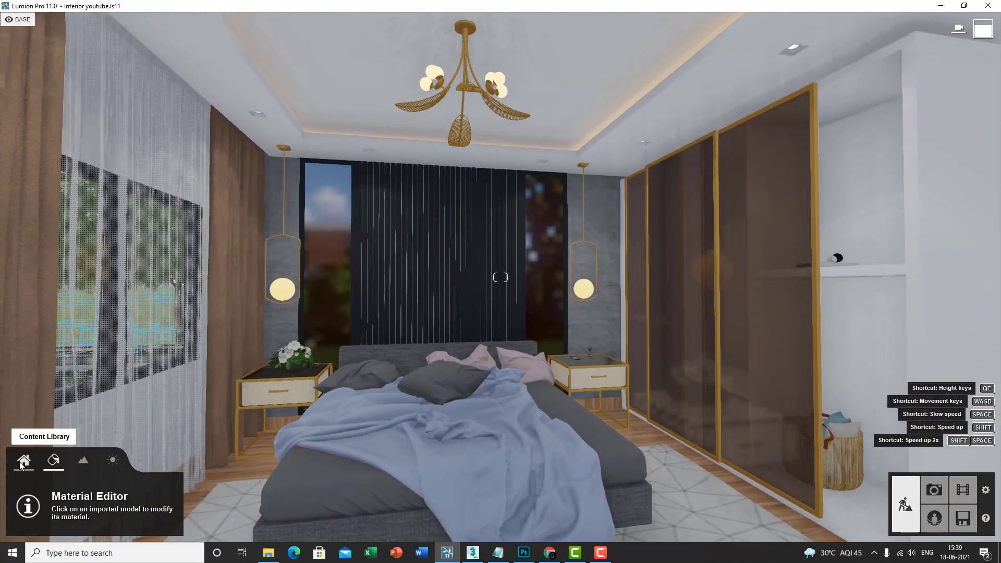
left_click(20, 462)
key("s")
mouse_move(428, 447)
right_mouse_down()
mouse_move(424, 434)
mouse_move(407, 467)
mouse_move(409, 452)
right_mouse_up()
key("w")
key("s")
left_click(188, 502)
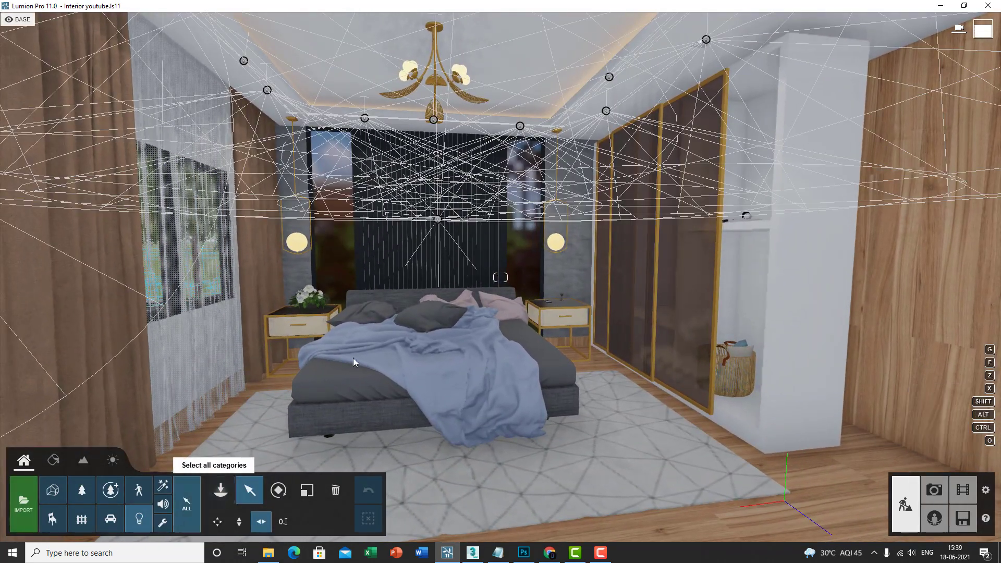
left_click(438, 219)
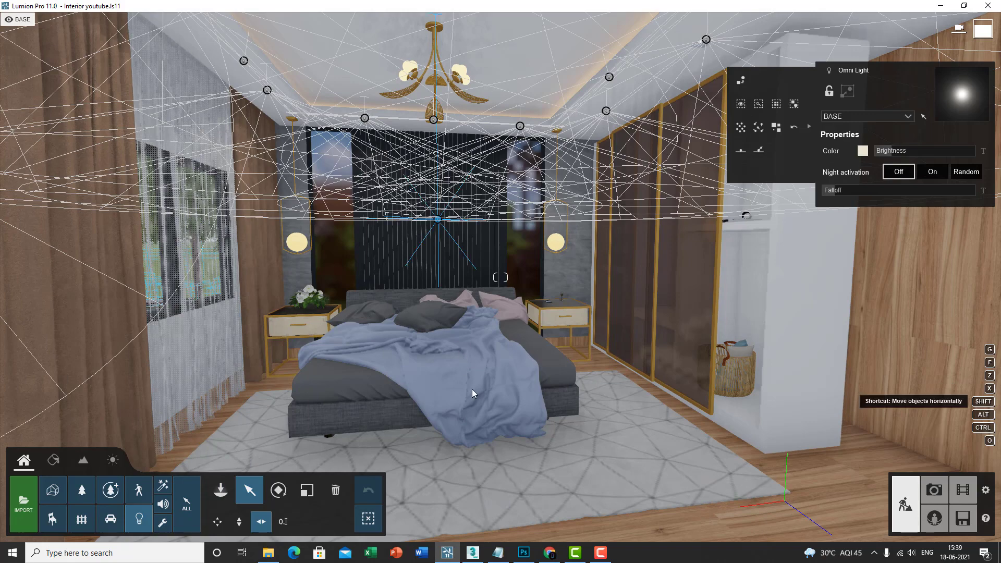
Check the brightness and falloff of the omni light above the bed
mouse_move(472, 391)
right_mouse_down()
mouse_move(479, 344)
mouse_move(465, 352)
mouse_move(462, 389)
right_mouse_up()
key("w")
key("s")
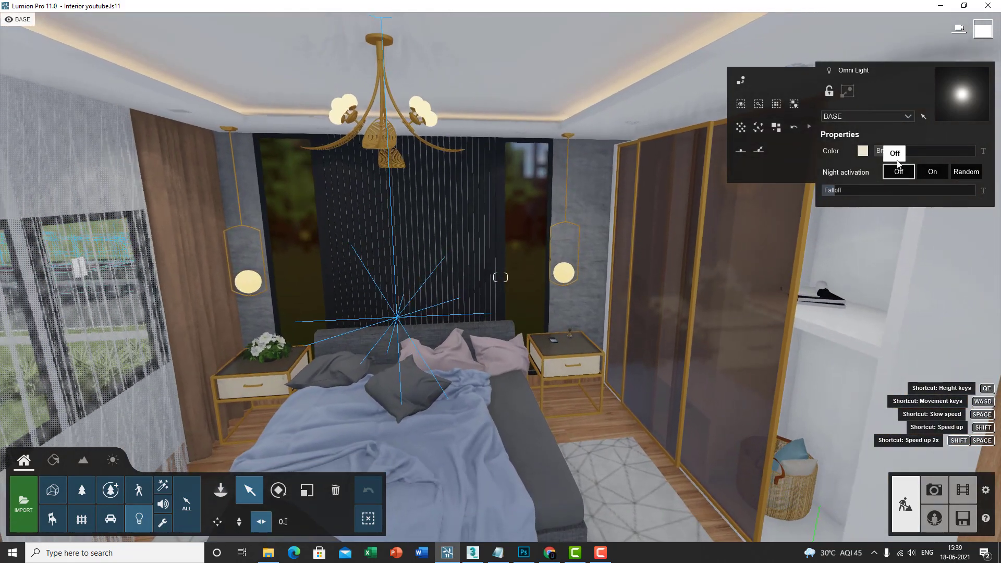
mouse_move(897, 157)
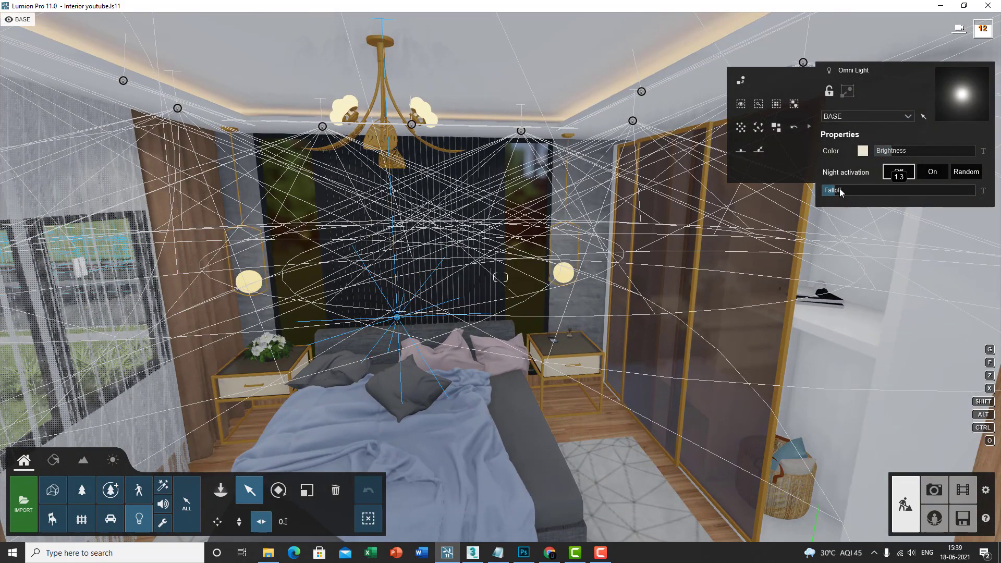
key("w")
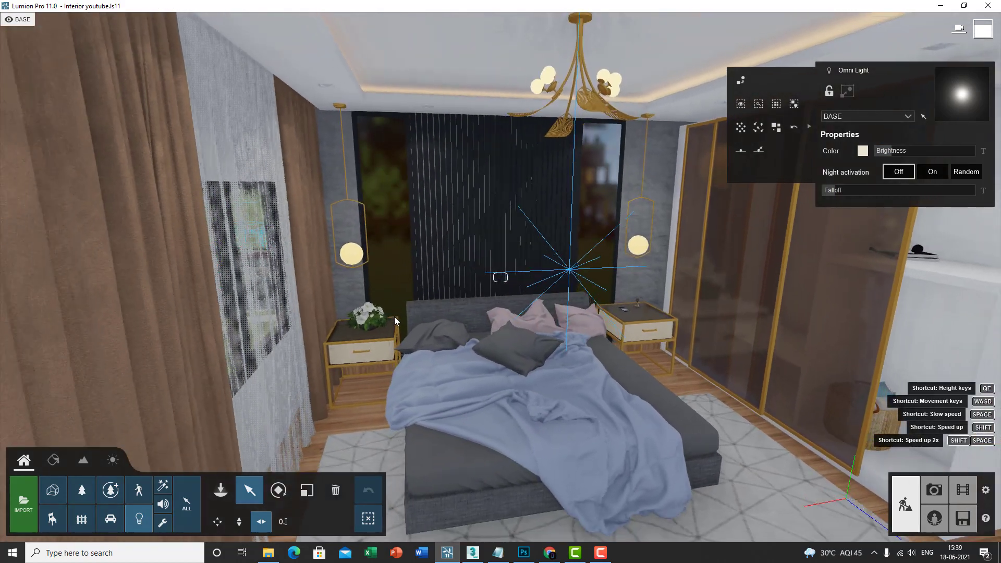
key("d")
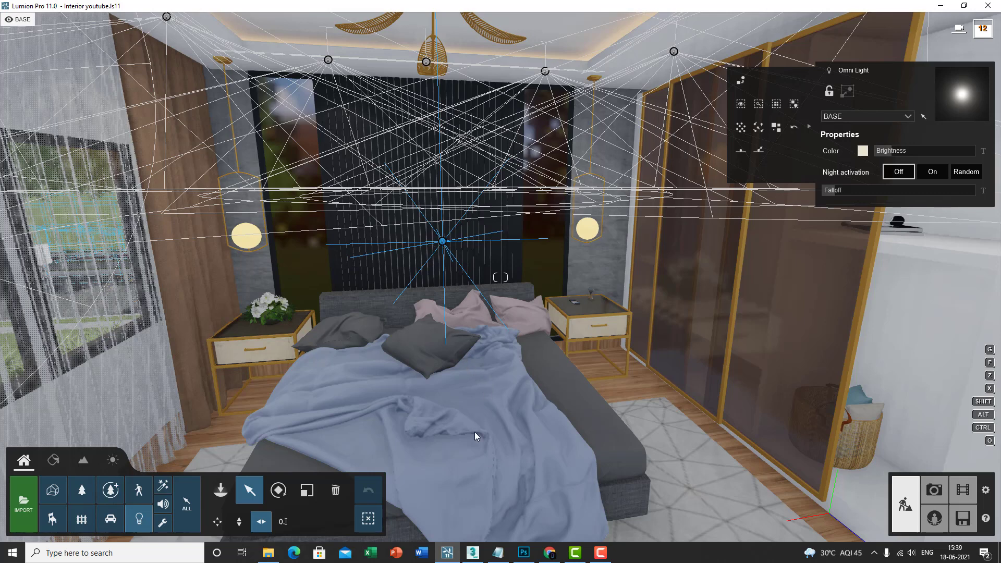
Check the colour of the omni light below the chandelier in its colour picker
right_click_drag(486, 372, 486, 333)
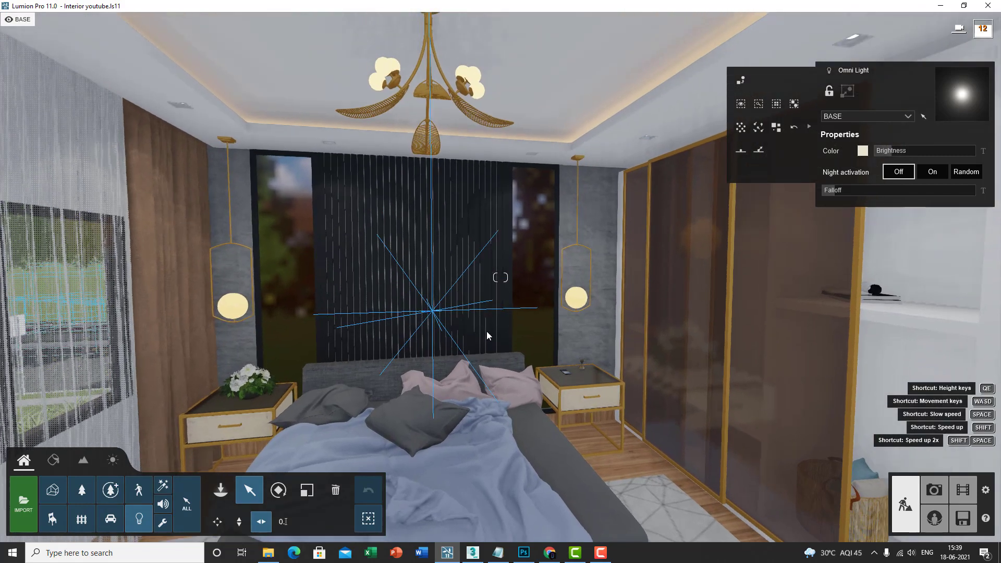
key("e")
right_click_drag(480, 416, 521, 374)
key("w")
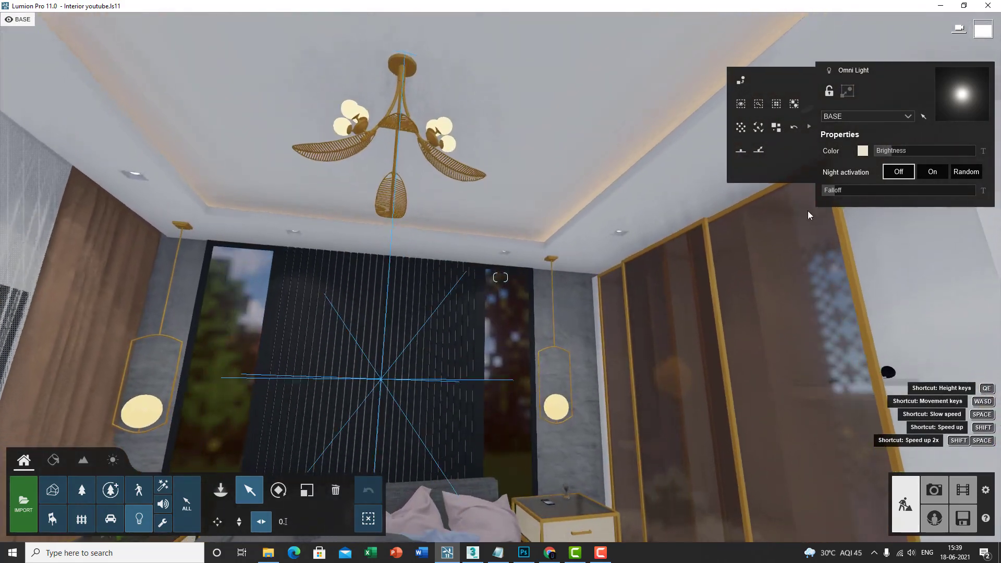
left_click(863, 152)
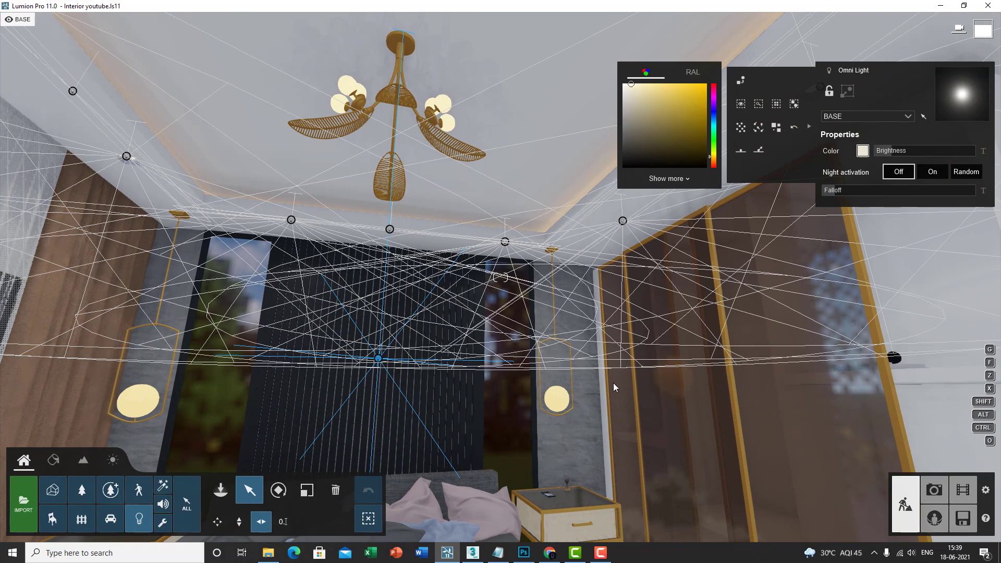
key("s")
right_click_drag(613, 388, 668, 284)
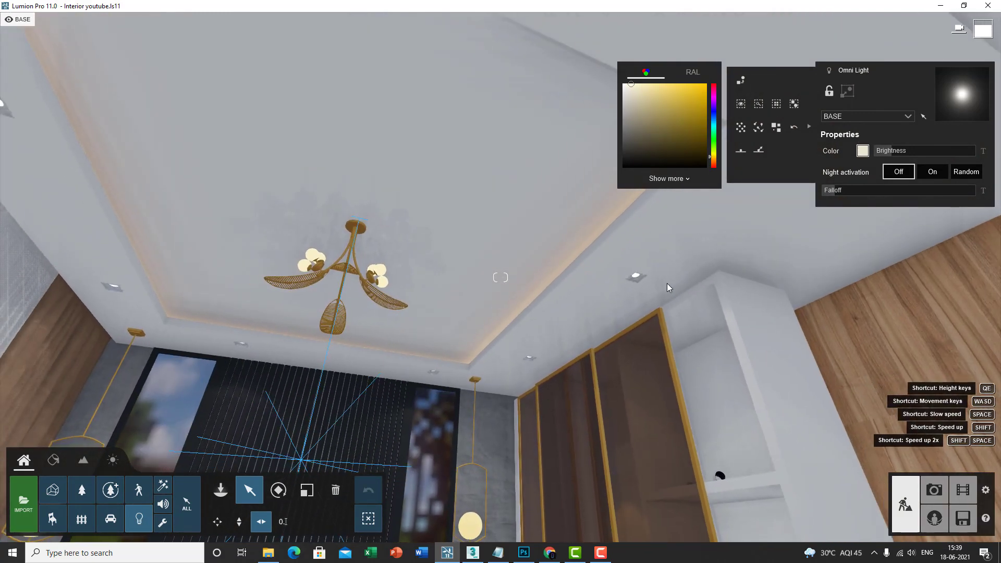
Select the ceiling spotlight Lamp16 near the wardrobe and check its brightness and the surrounding downlights
left_click(639, 275)
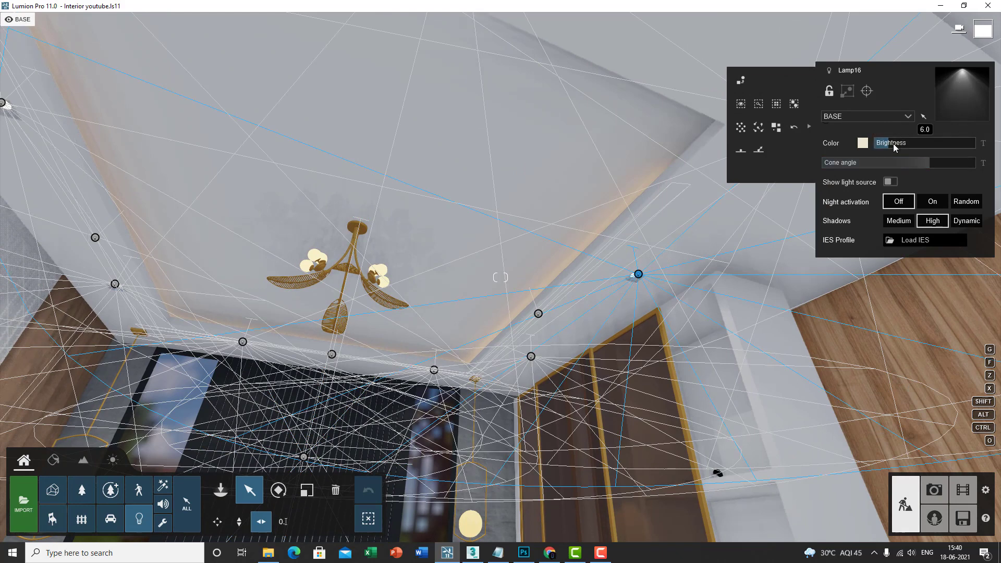
right_click_drag(801, 235, 751, 244)
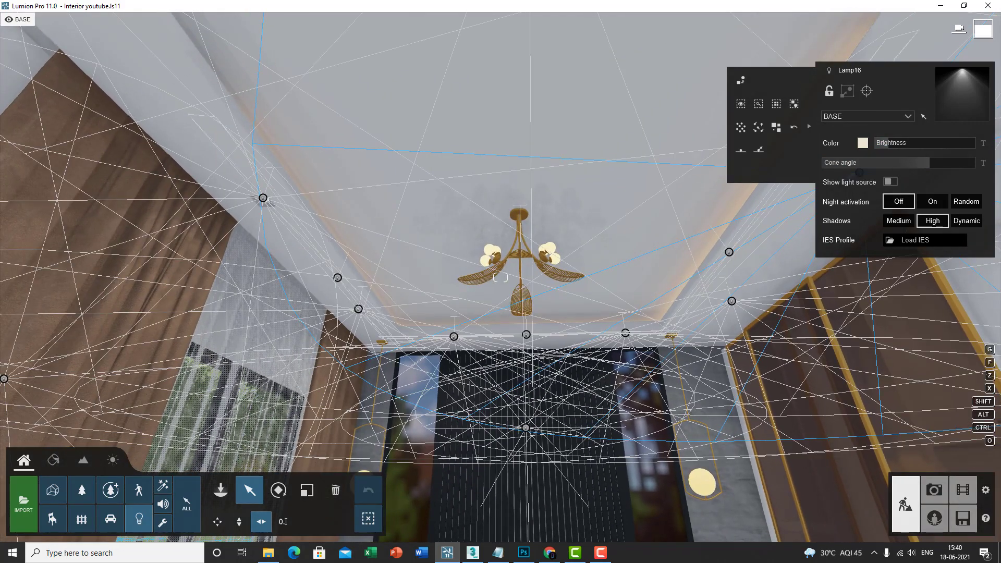
right_click_drag(644, 332, 680, 306)
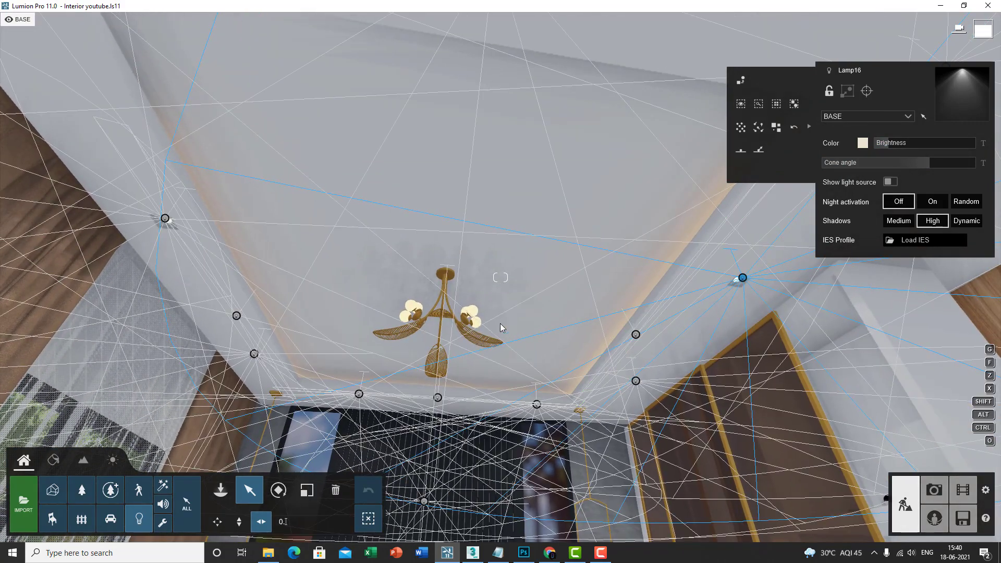
right_click_drag(501, 328, 535, 267)
key("s")
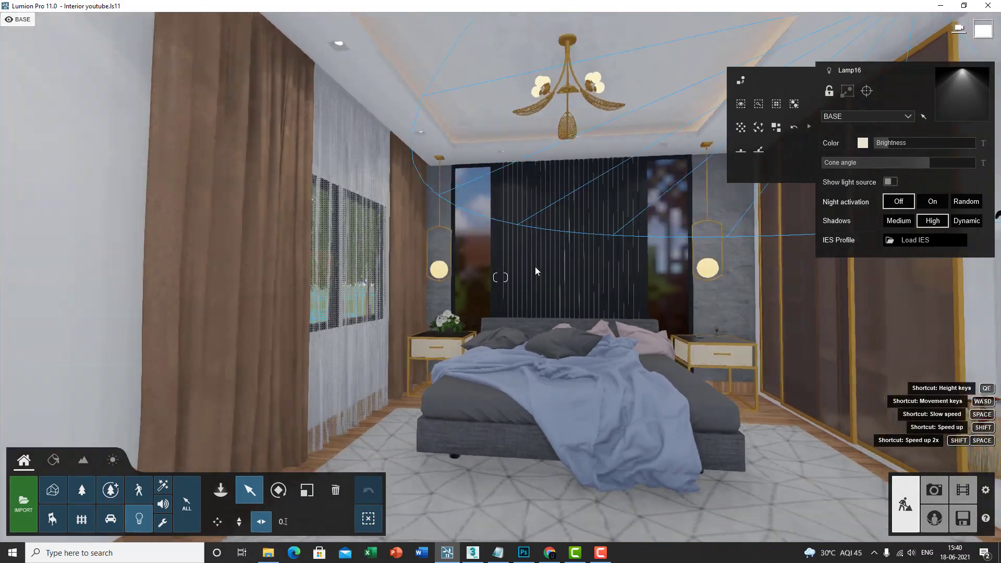
Select the Lamp23 spotlight outside the bedroom window and check its brightness
key("a")
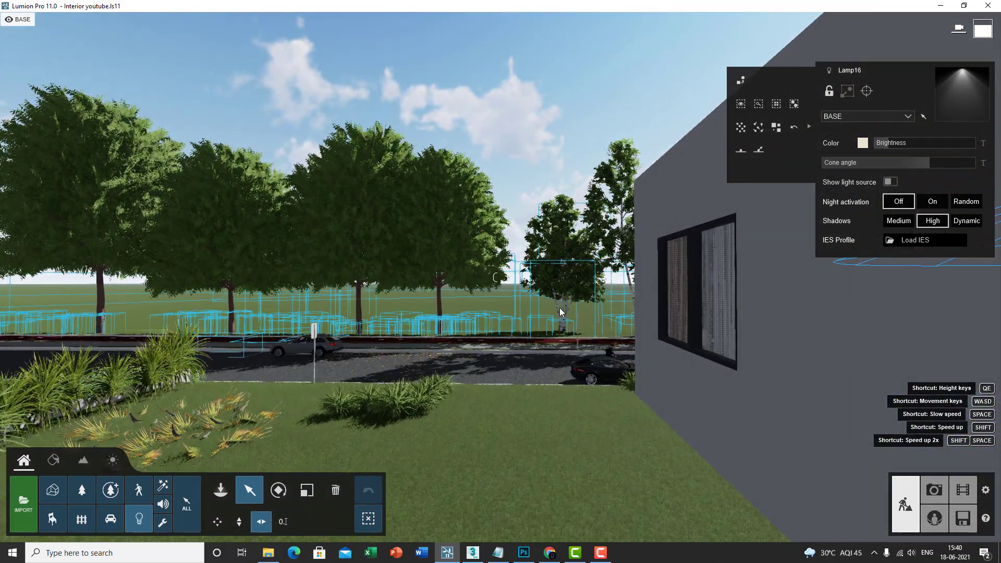
left_click(465, 228)
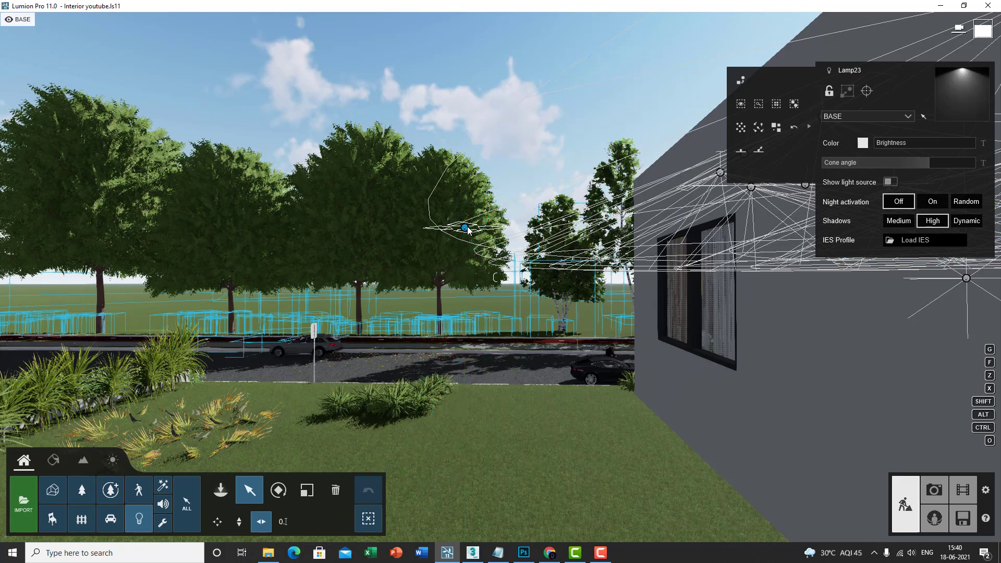
mouse_move(880, 146)
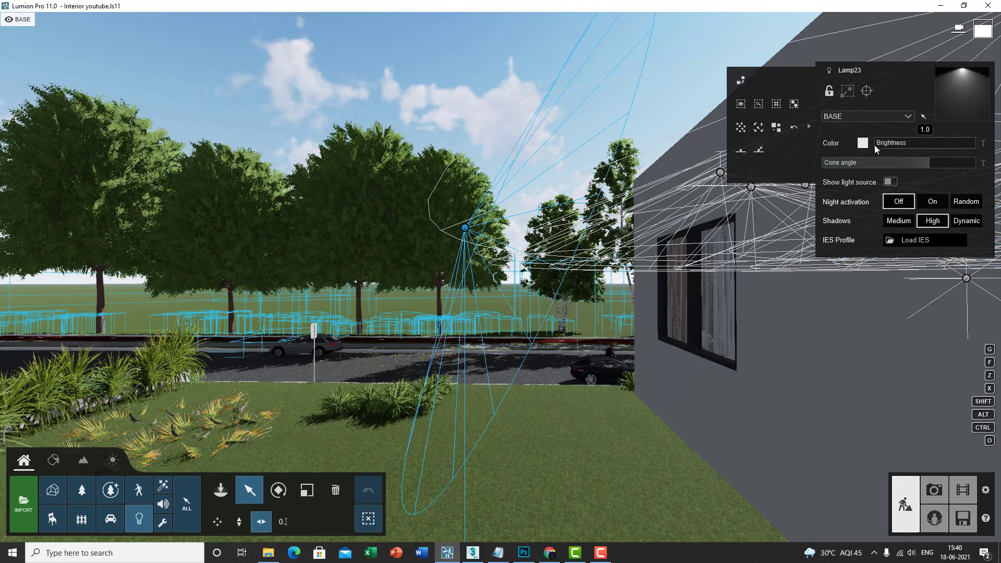
Inspect the DecoGlassMatteBack 001 material on the glass strips beside the headboard panel and open its colorization colour
key("s")
key("d")
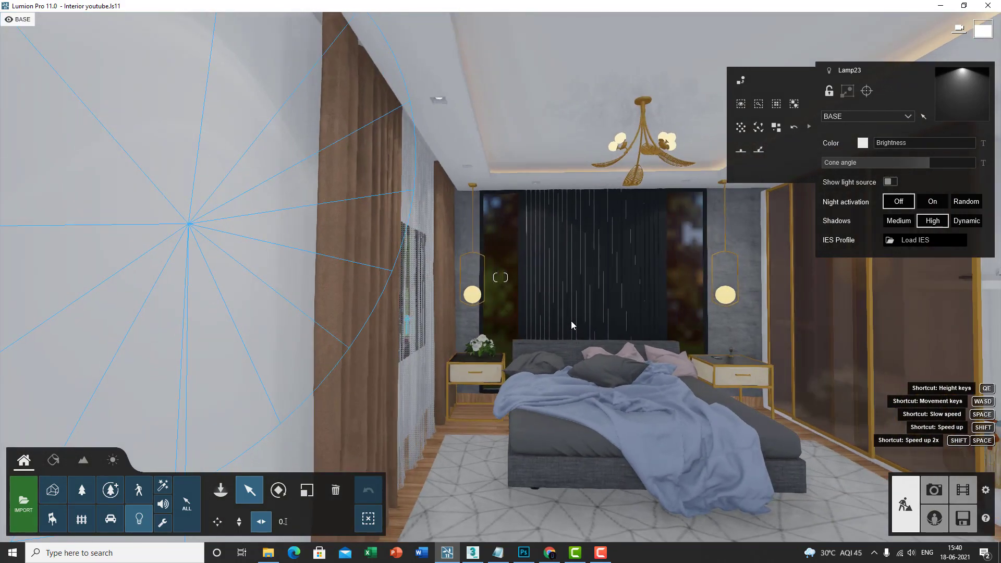
right_click_drag(571, 321, 455, 227)
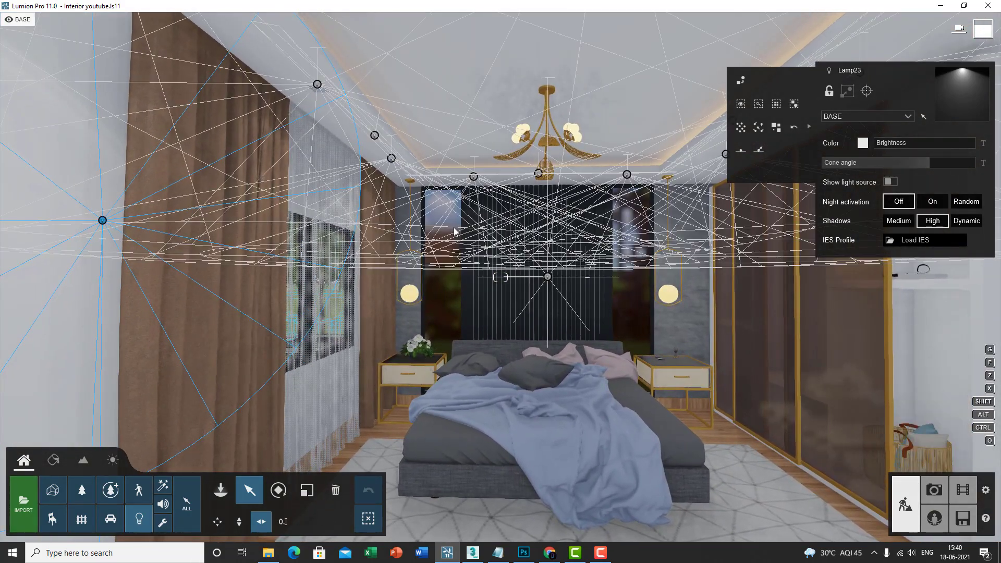
key("w")
left_click(52, 464)
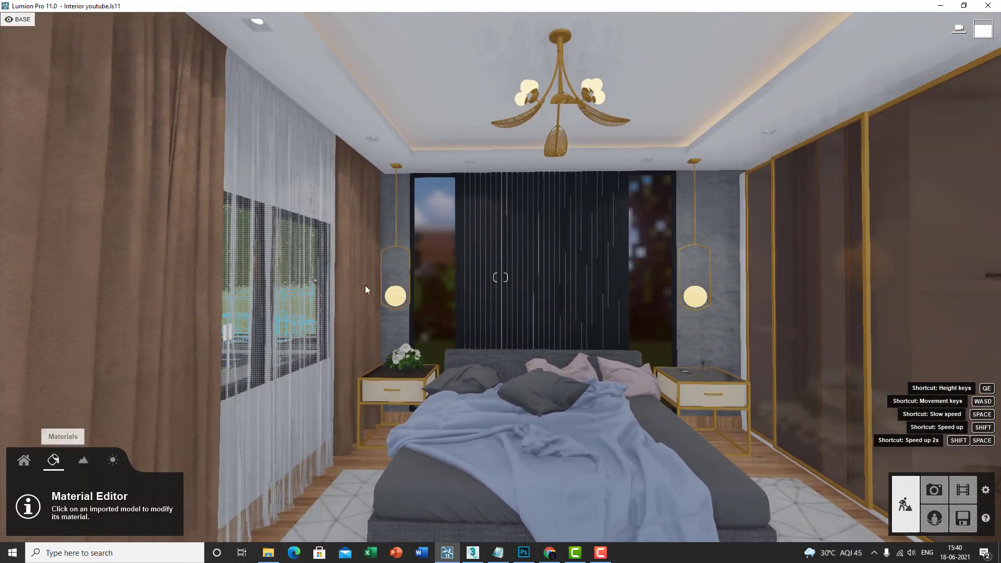
left_click(422, 263)
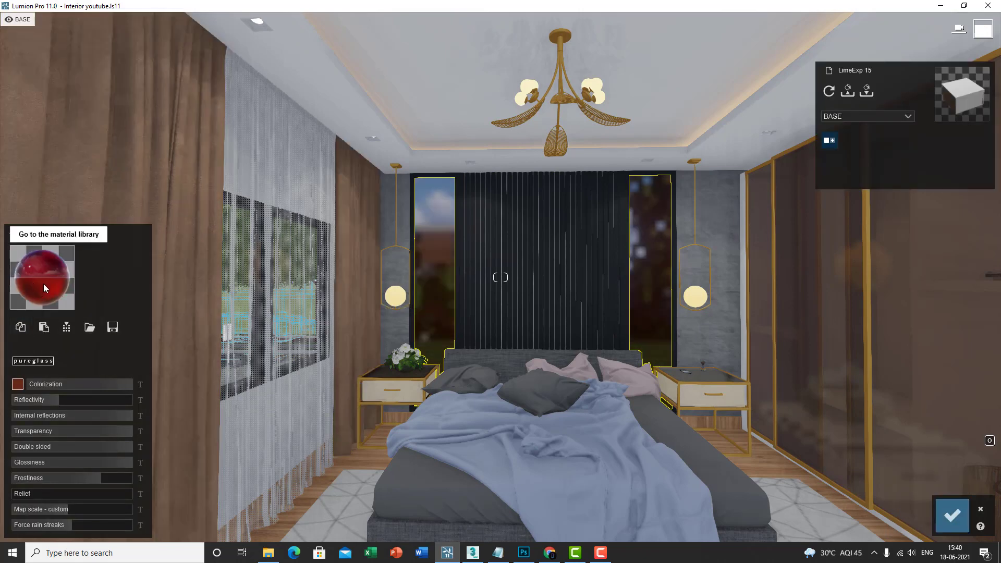
left_click(18, 385)
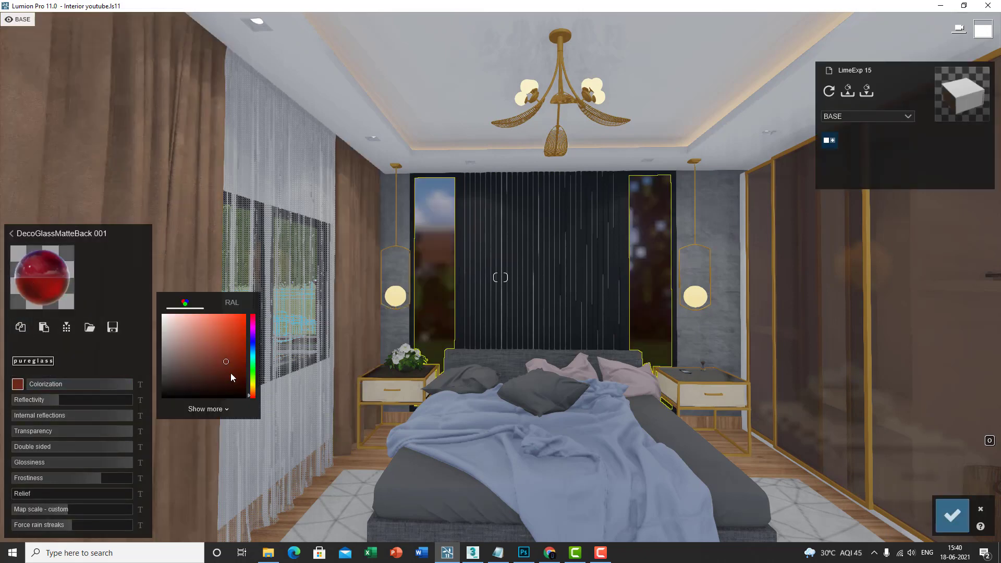
Review the glass strips beside the headboard panel and save the material changes
key("w")
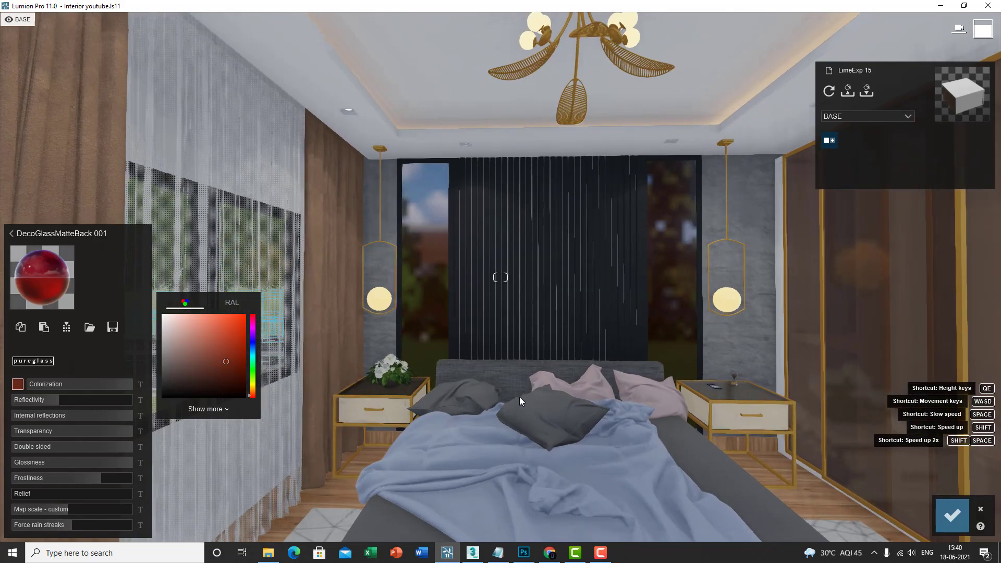
key("s")
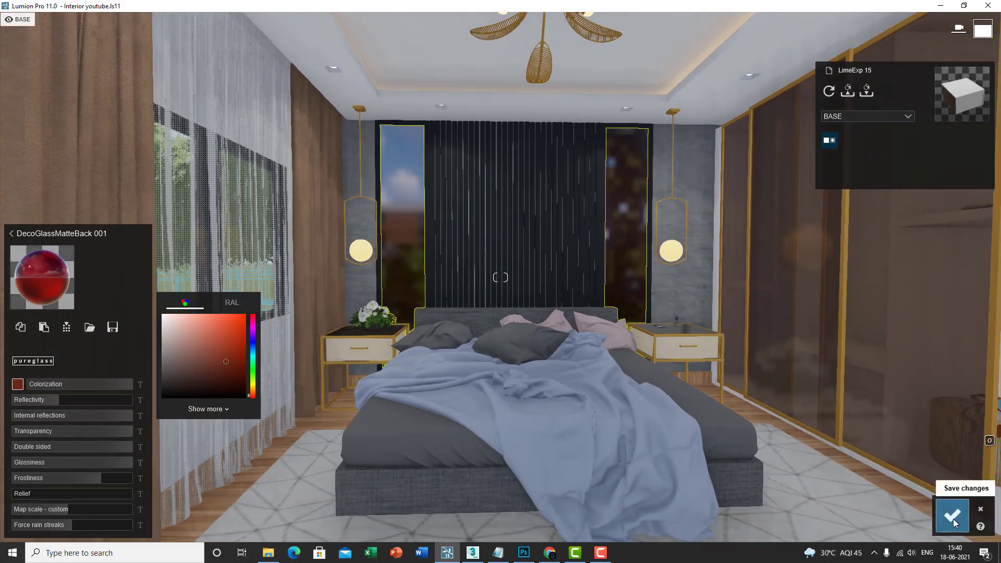
left_click(952, 515)
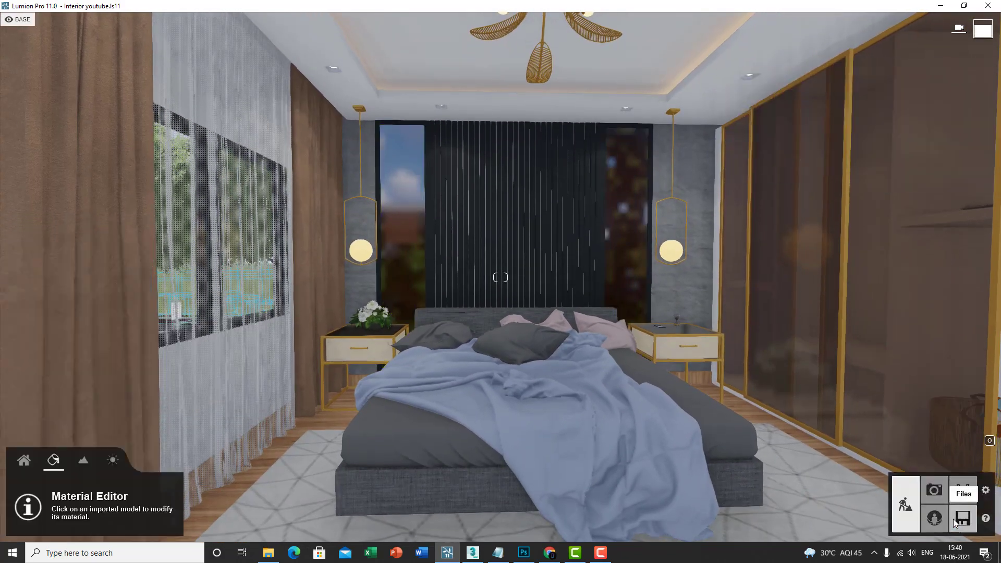
Enter Photo mode, recall the photo 5 view, store it as a new camera in slot 6 and update its preview
left_click(935, 491)
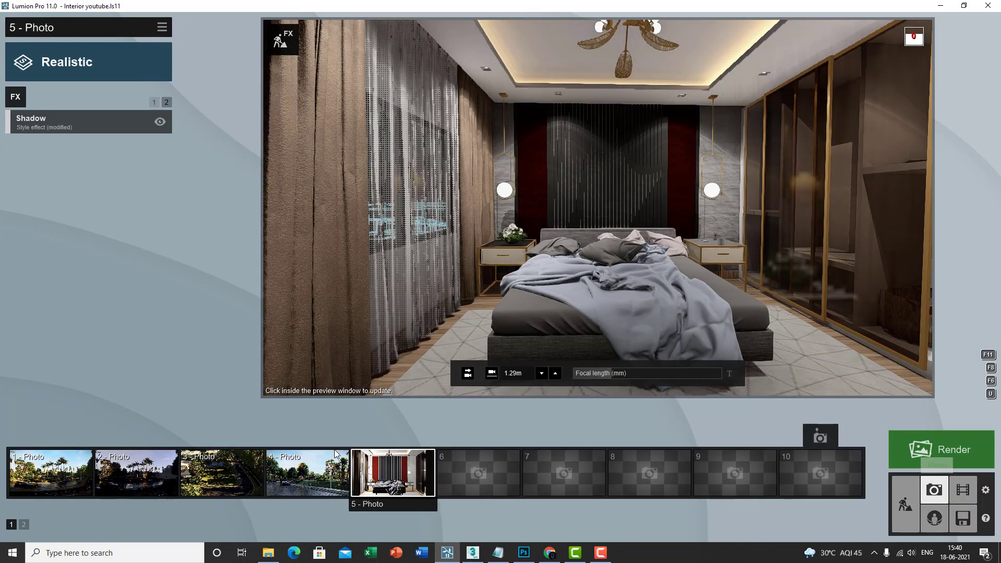
left_click(392, 493)
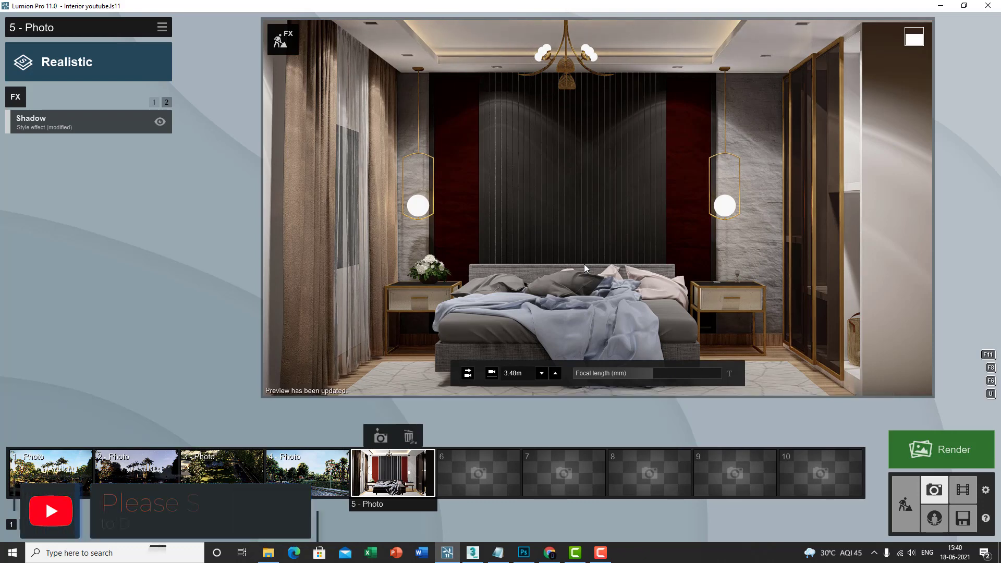
mouse_move(489, 487)
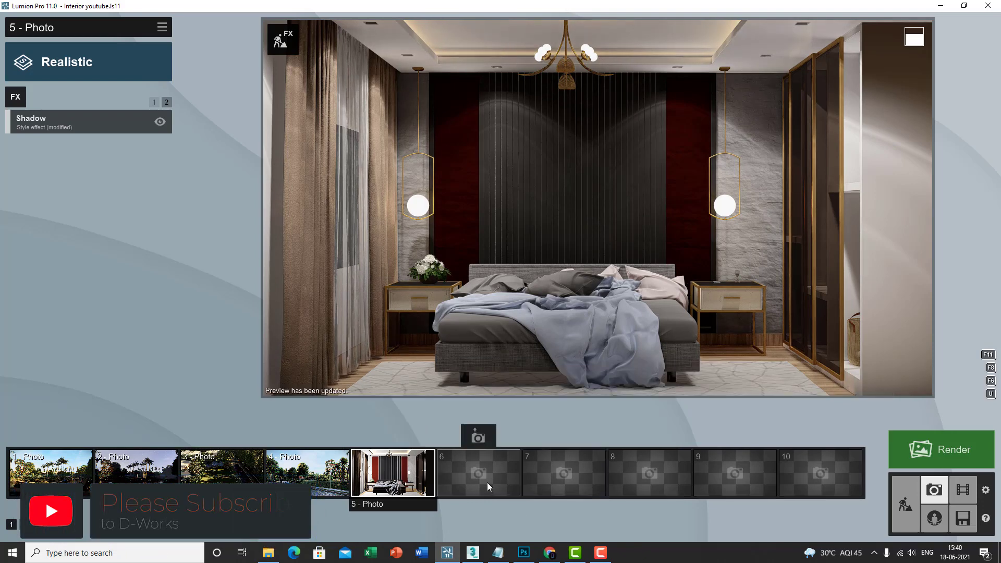
left_click(485, 437)
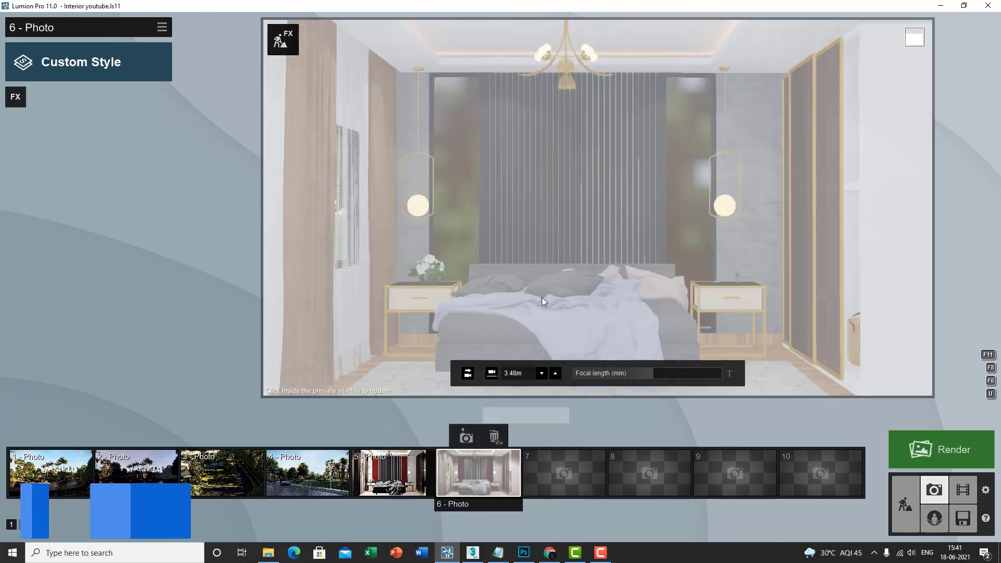
left_click(543, 303)
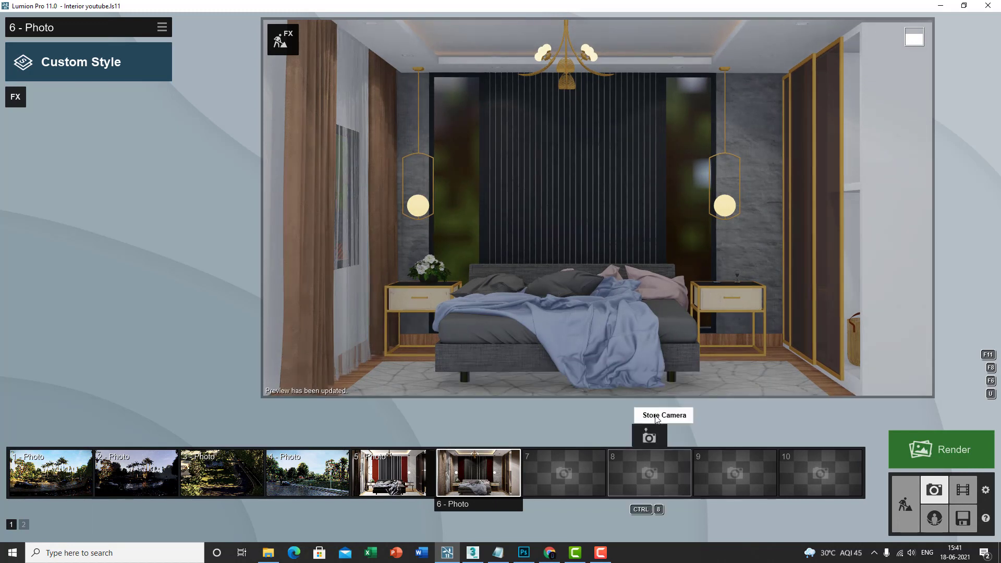
Apply the Realistic style to photo 6
mouse_move(639, 372)
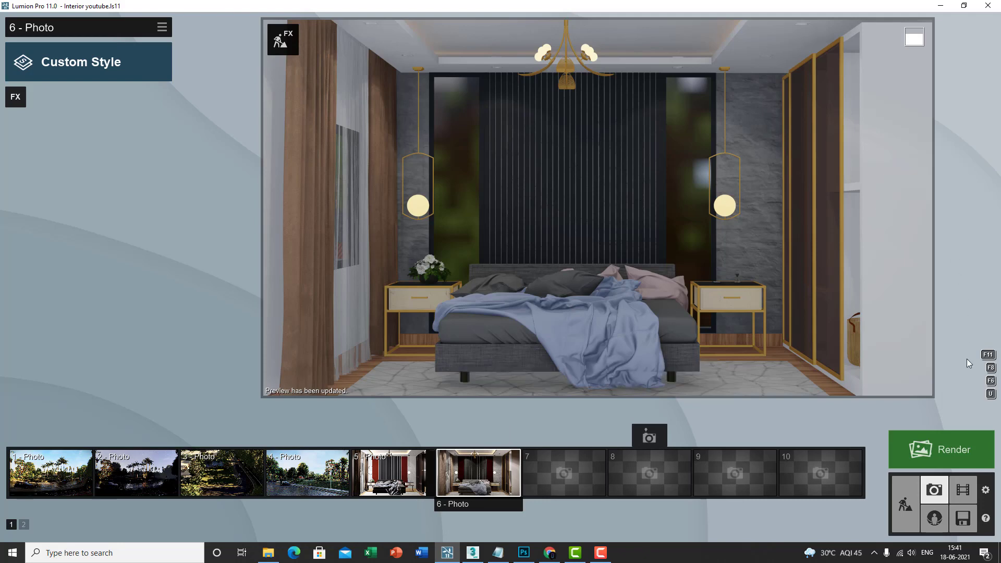
left_click(123, 70)
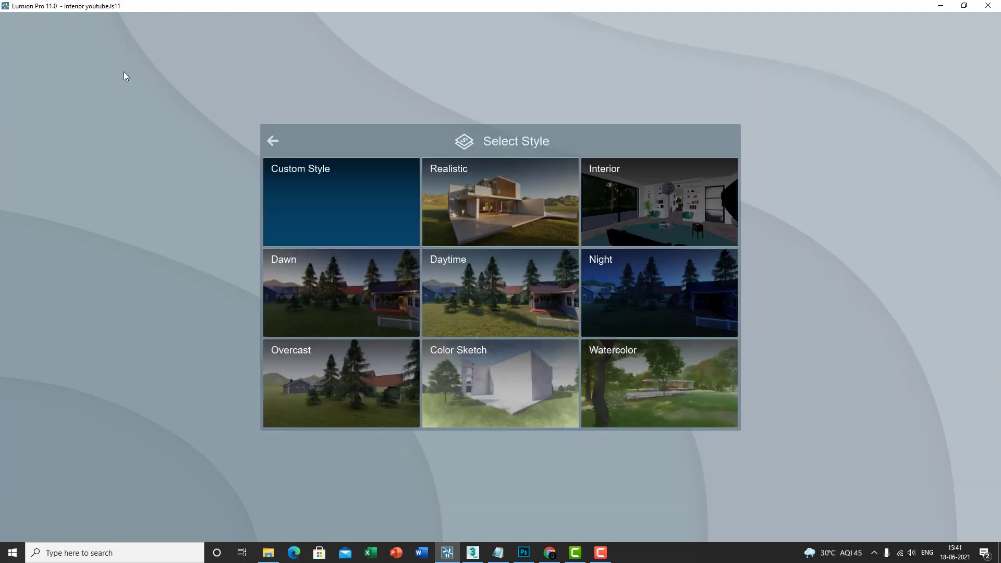
left_click(478, 206)
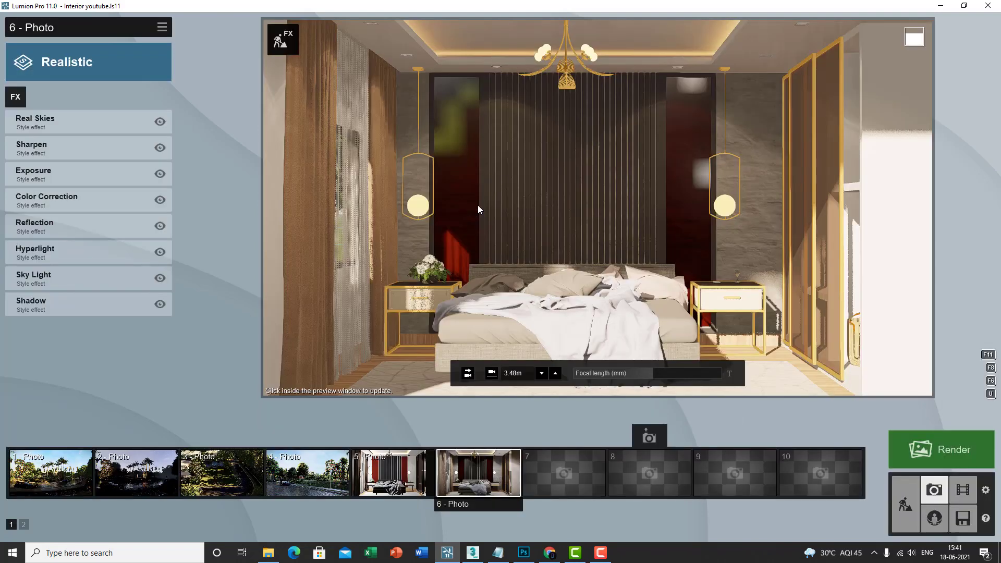
left_click(479, 208)
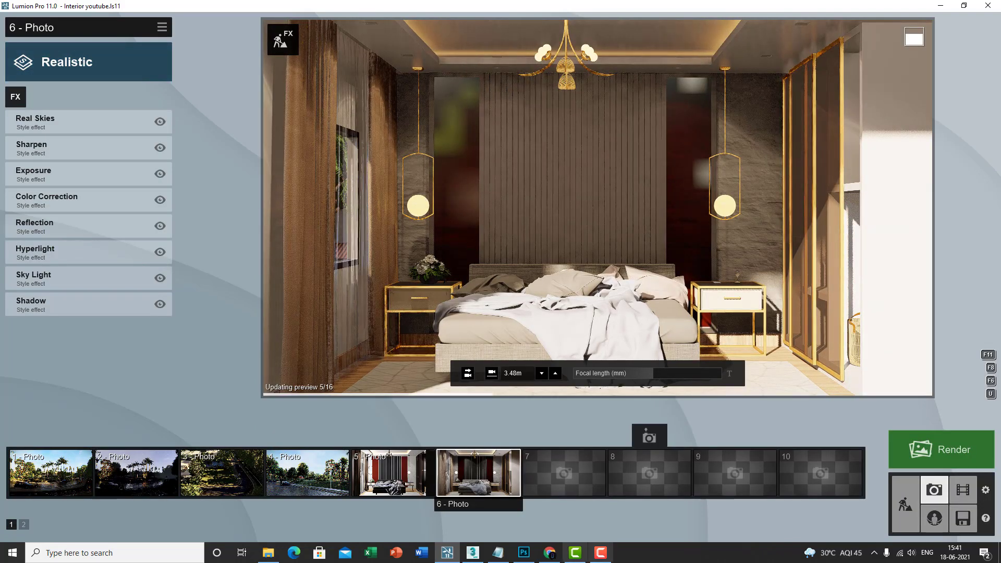
Switch to 3ds Max to look over the bedroom model, and return to Lumion
left_click(473, 552)
scroll(497, 284, "up", 5)
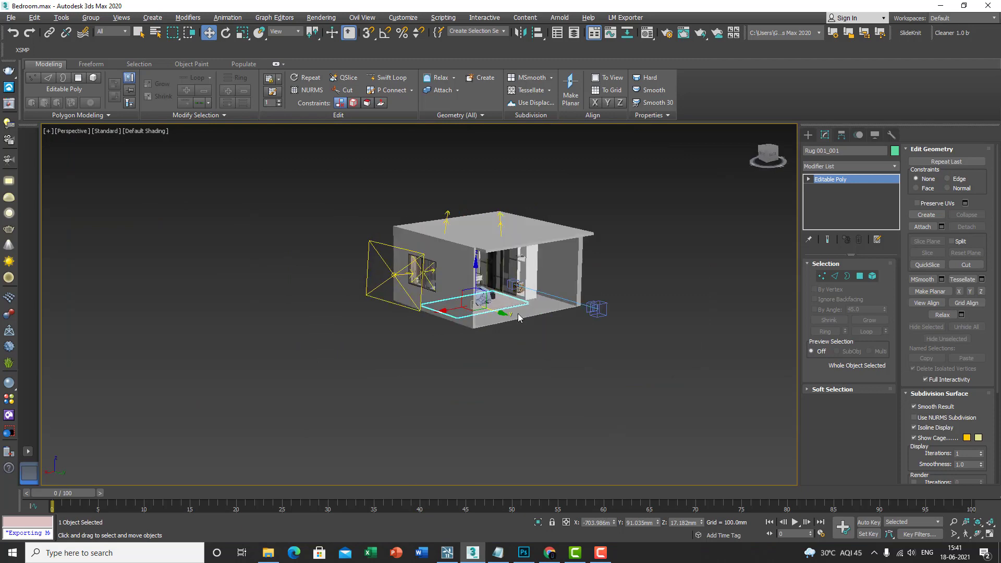
scroll(493, 323, "up", 5)
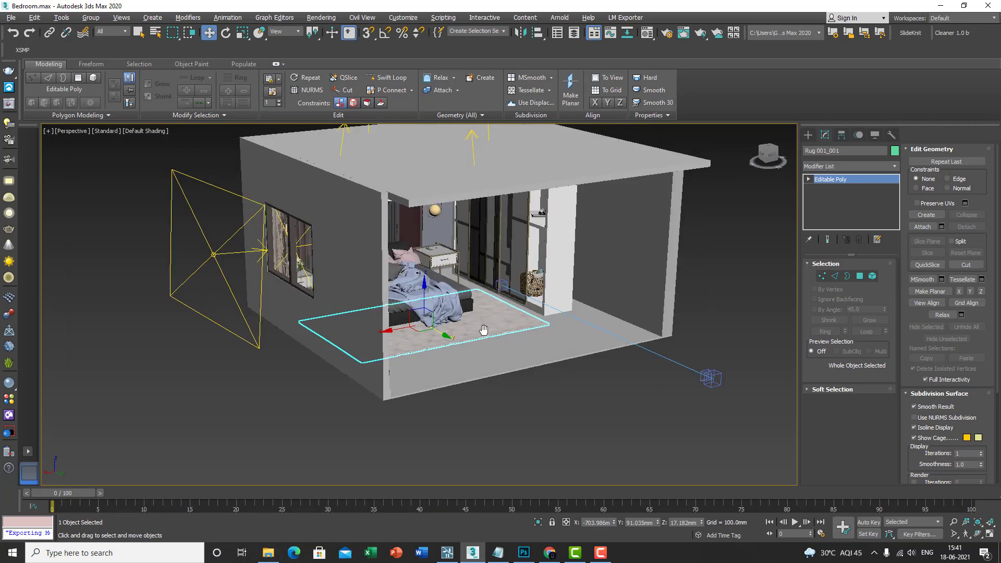
left_click(447, 553)
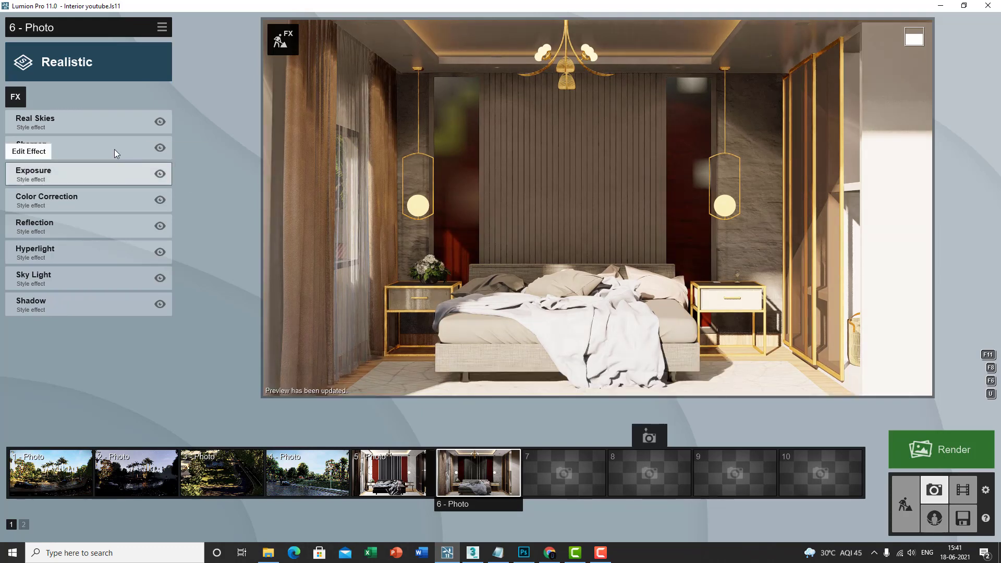
Change the Real Skies effect of photo 6 to the Night 1 sky
left_click(54, 123)
left_click(50, 152)
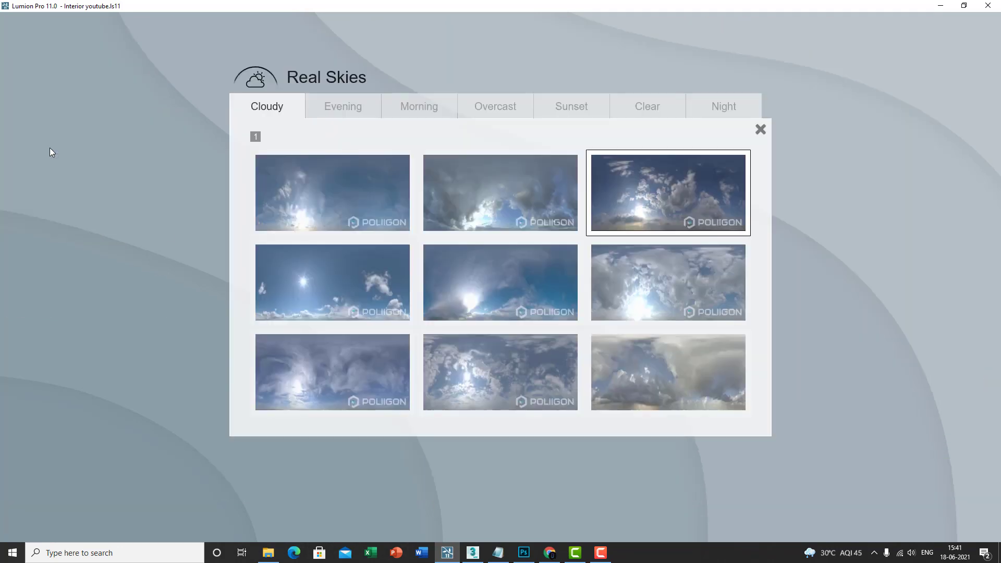
left_click(699, 107)
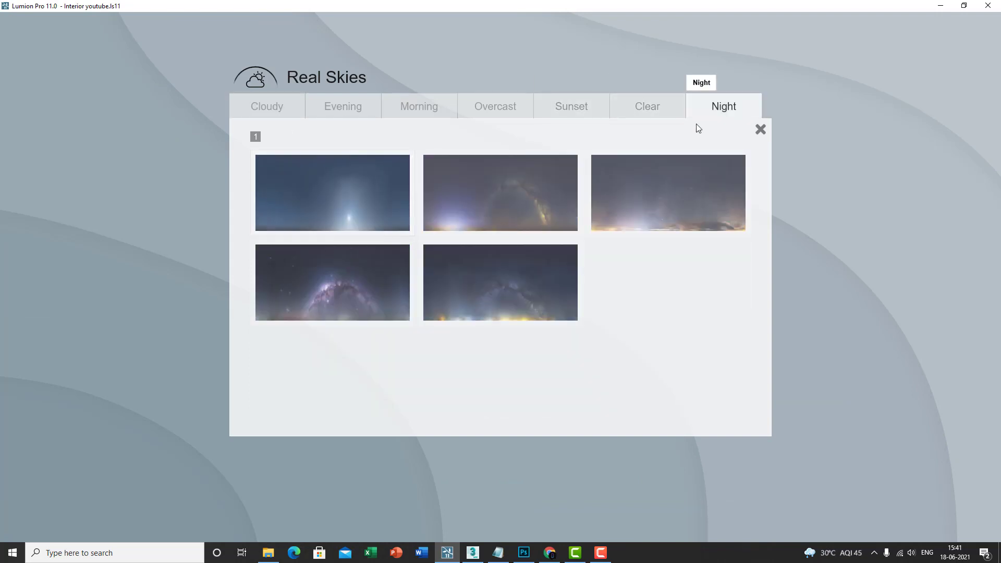
left_click(371, 198)
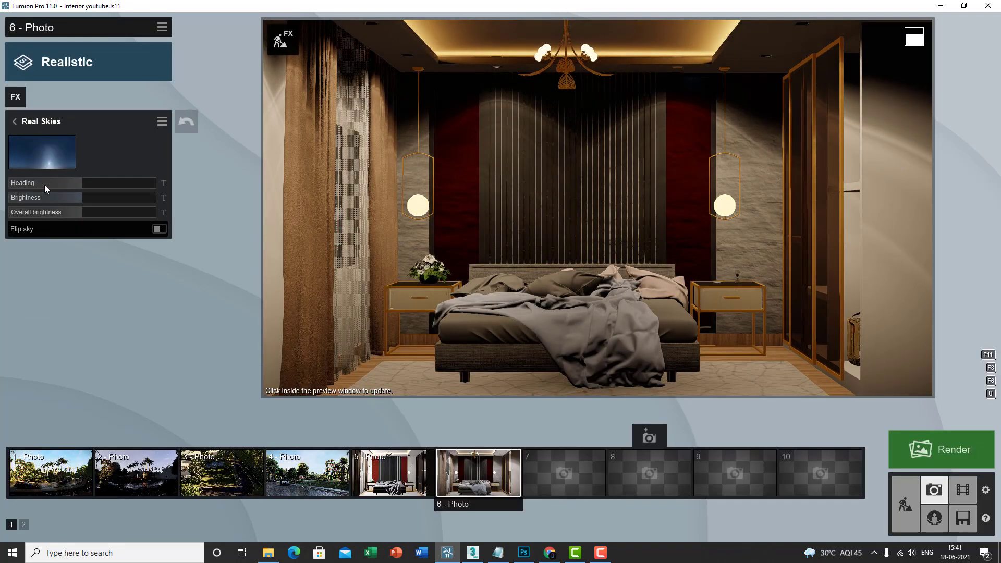
Rotate the night sky's heading slightly, lower its brightness and overall brightness, and refresh the preview
mouse_move(91, 184)
left_mouse_down()
mouse_move(147, 180)
mouse_move(95, 180)
left_mouse_up()
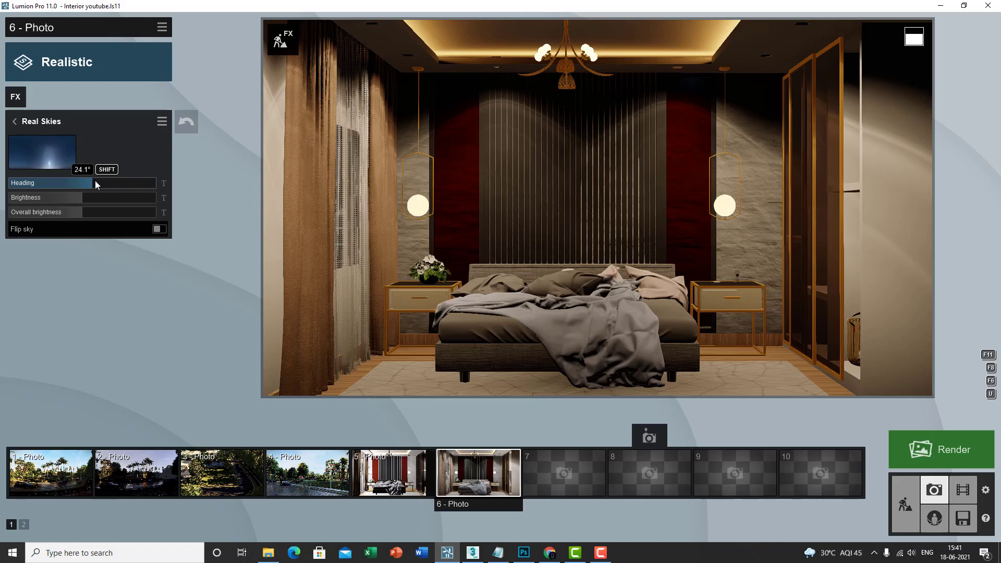
left_click(778, 305)
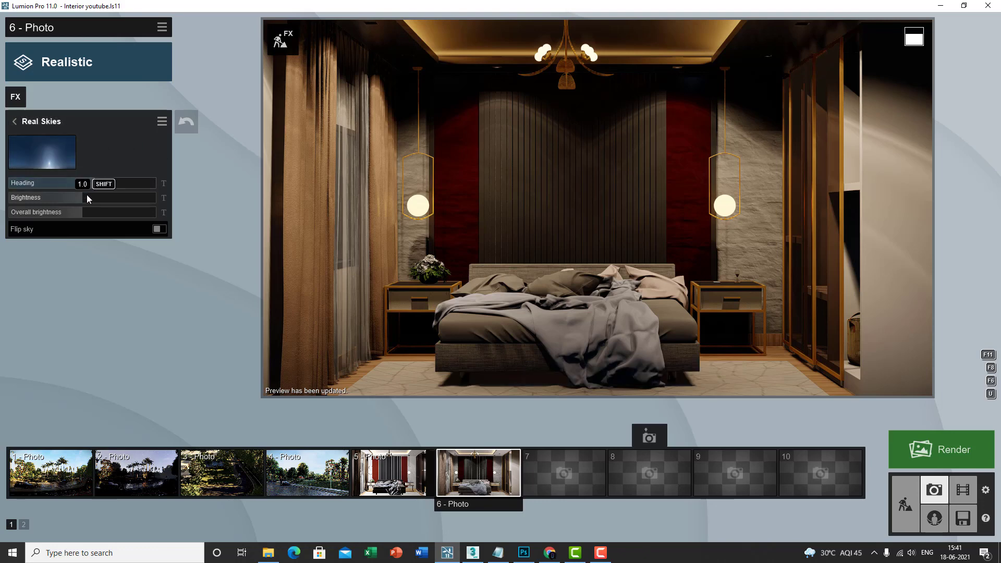
left_click_drag(70, 204, 42, 220)
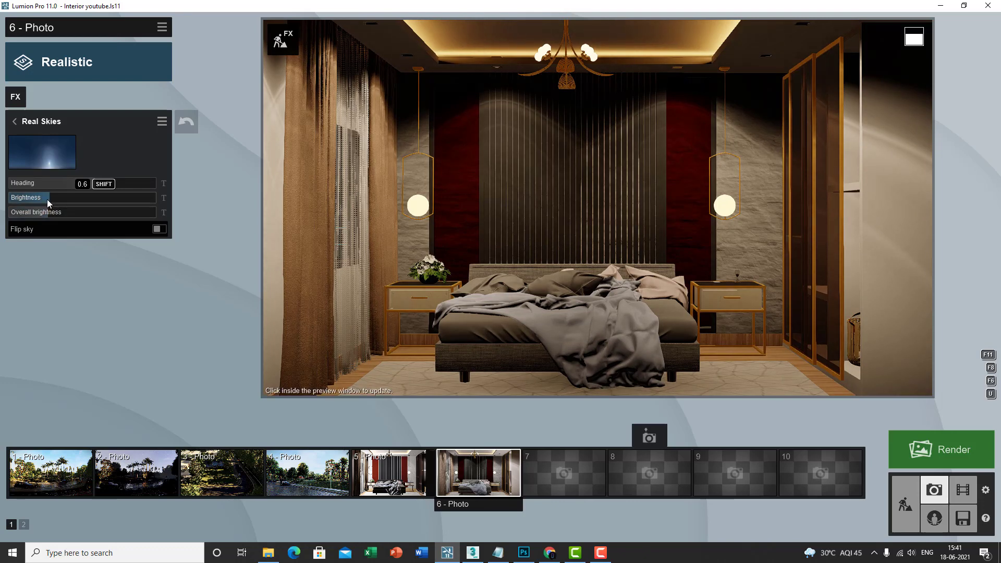
left_click(577, 189)
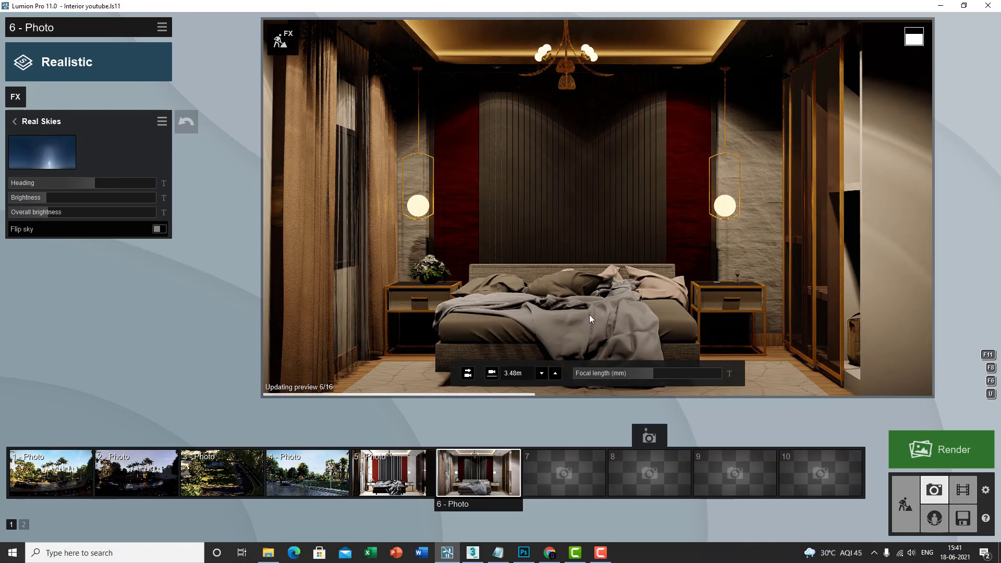
left_click(43, 126)
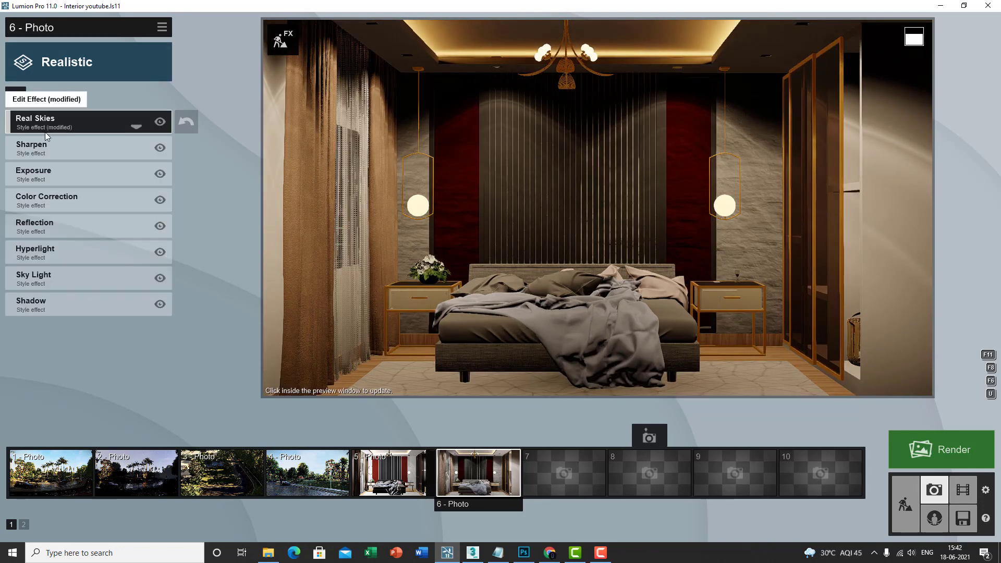
Set the Color Correction temperature and tint to about 0.0 and refresh the preview
left_click(71, 201)
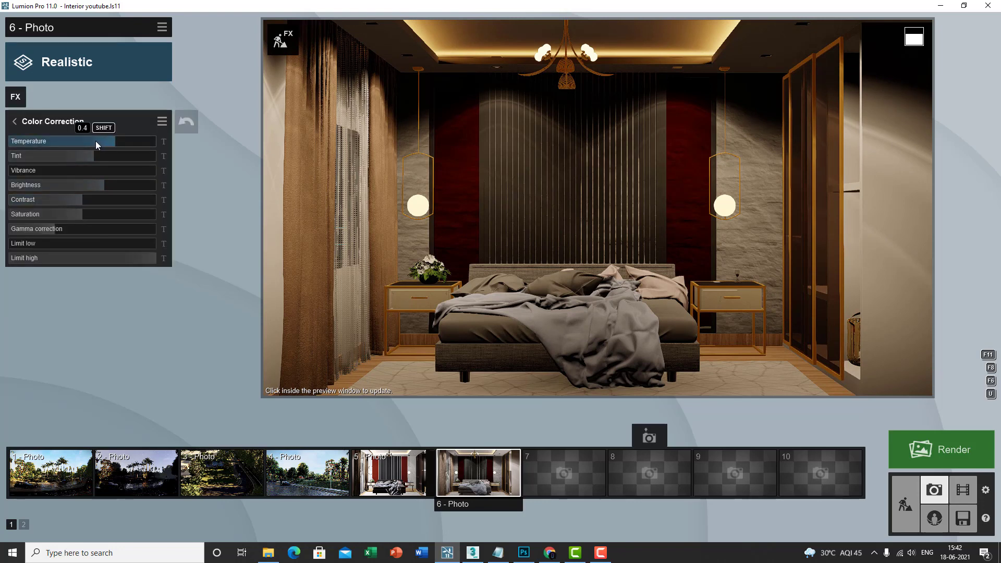
left_click_drag(96, 140, 84, 140)
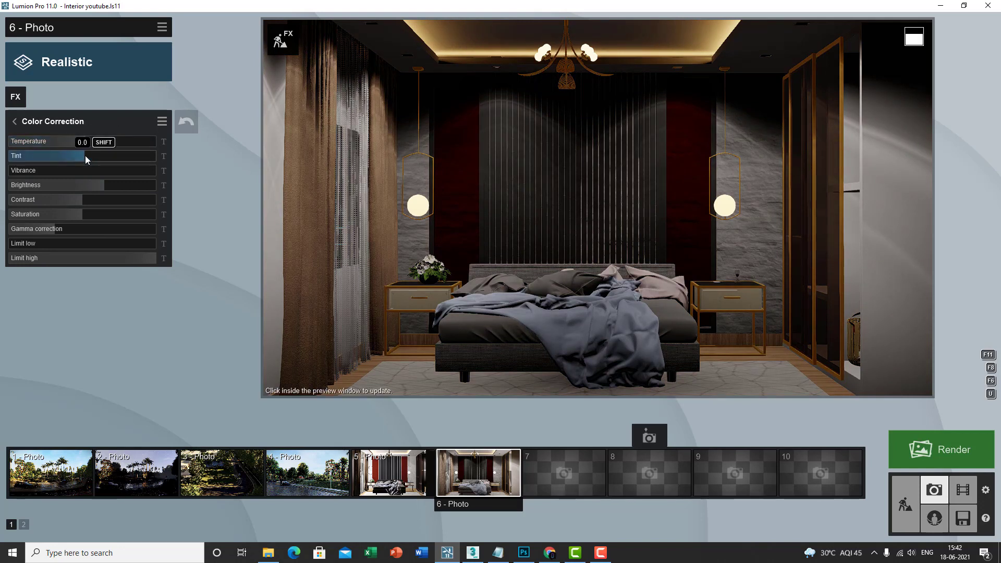
left_click(367, 161)
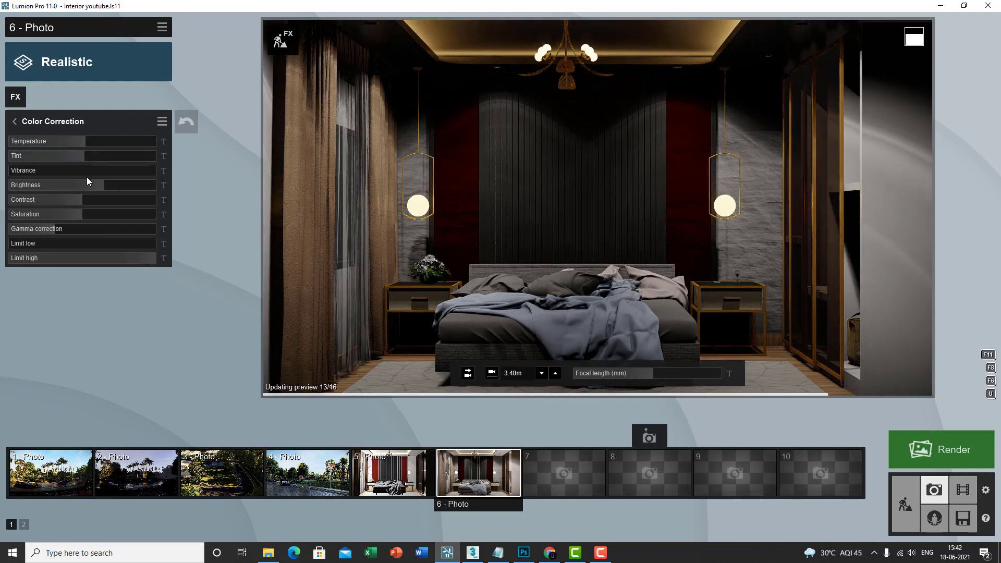
Set Color Correction brightness to 0.7 and gamma correction to 1.1, raise contrast slightly, and lower saturation and the high limit
left_click(109, 186)
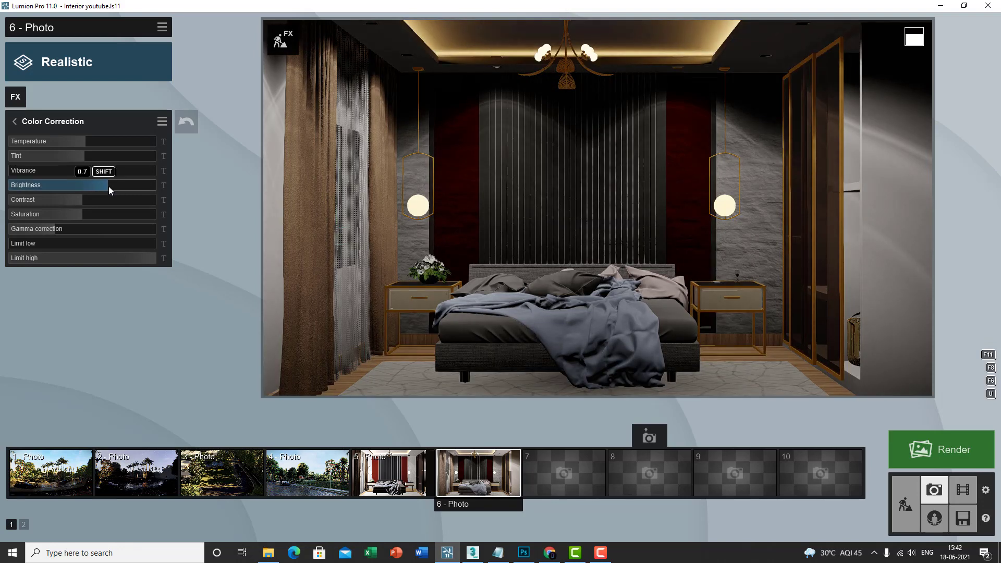
left_click_drag(82, 201, 89, 201)
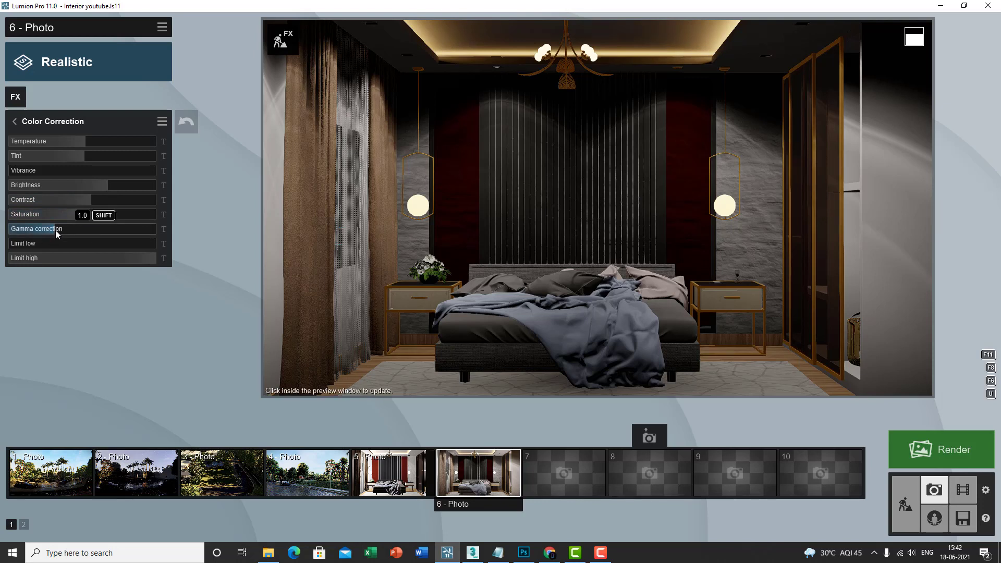
left_click_drag(55, 230, 61, 230)
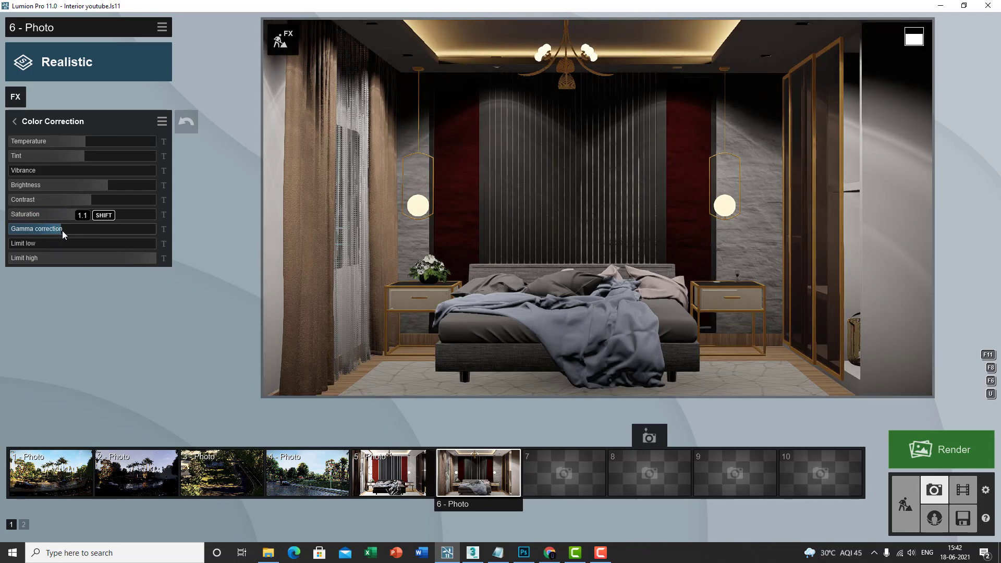
left_click(608, 185)
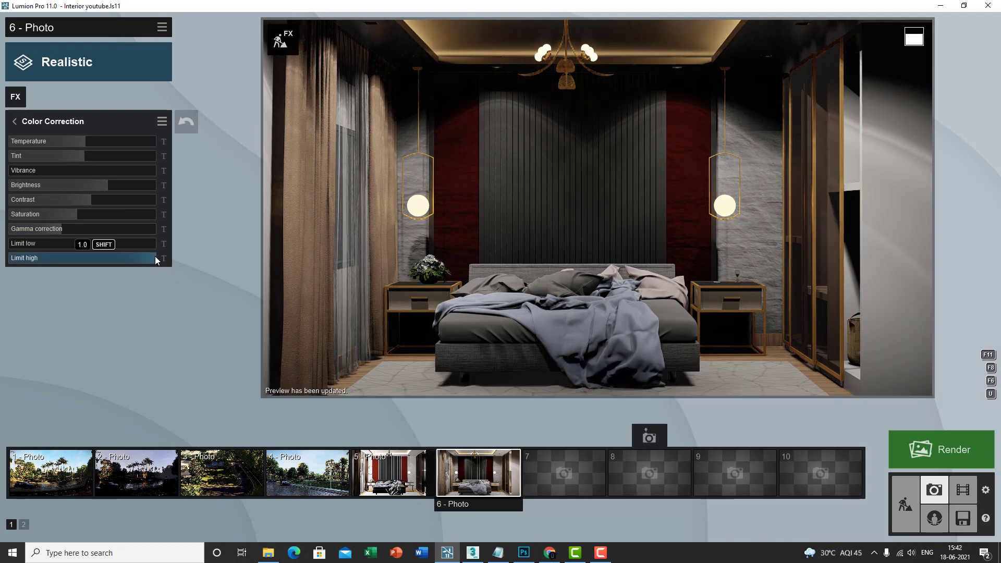
left_click_drag(155, 257, 123, 257)
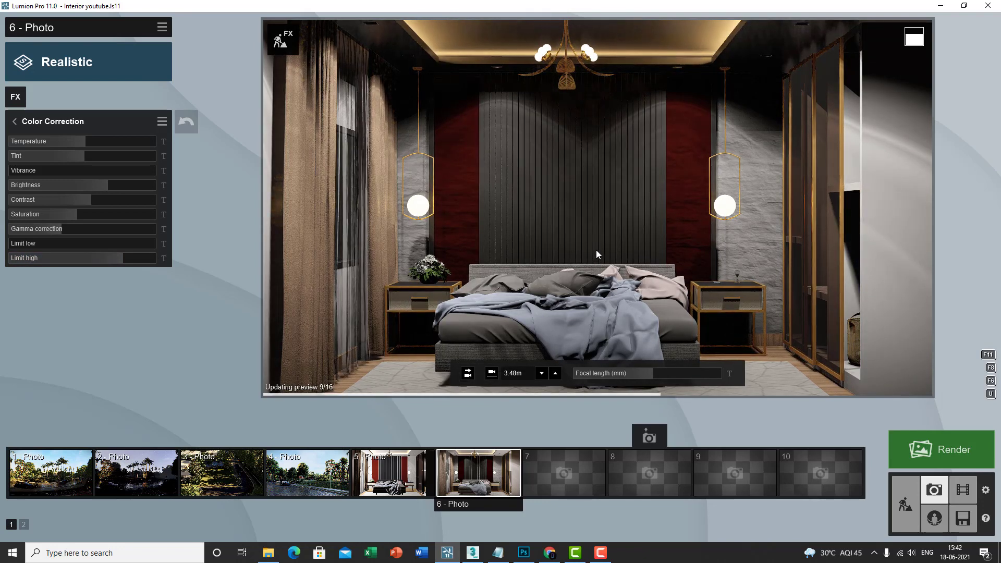
left_click(35, 122)
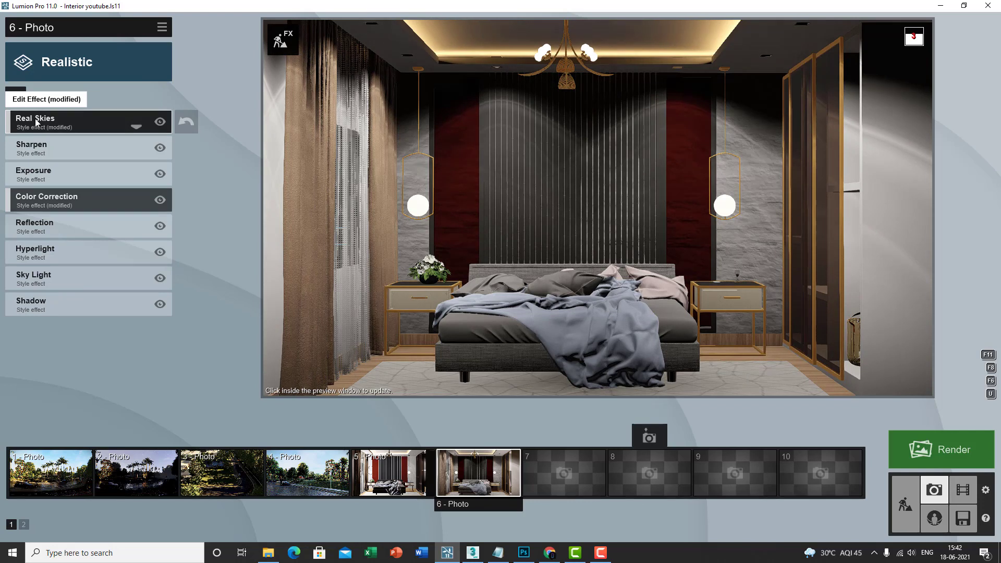
Enable the Hyperlight effect in the preview and raise its amount almost to the maximum
left_click(69, 254)
left_click(164, 160)
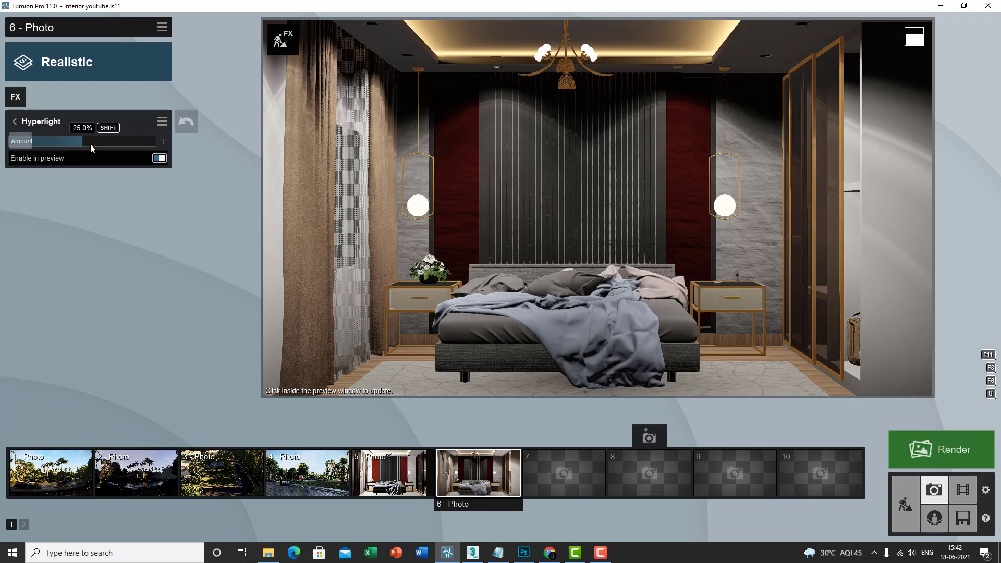
left_click_drag(91, 144, 148, 145)
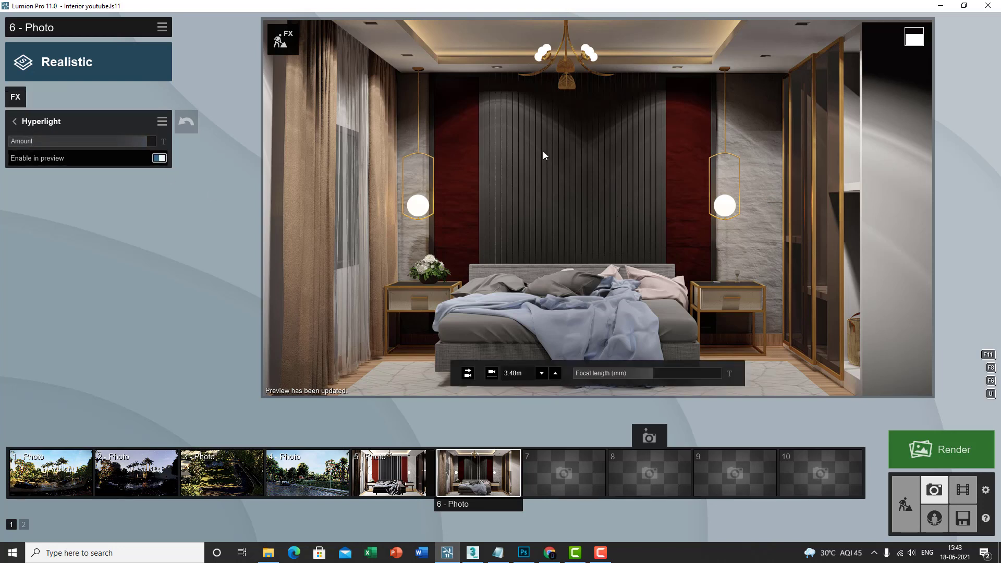
left_click(14, 121)
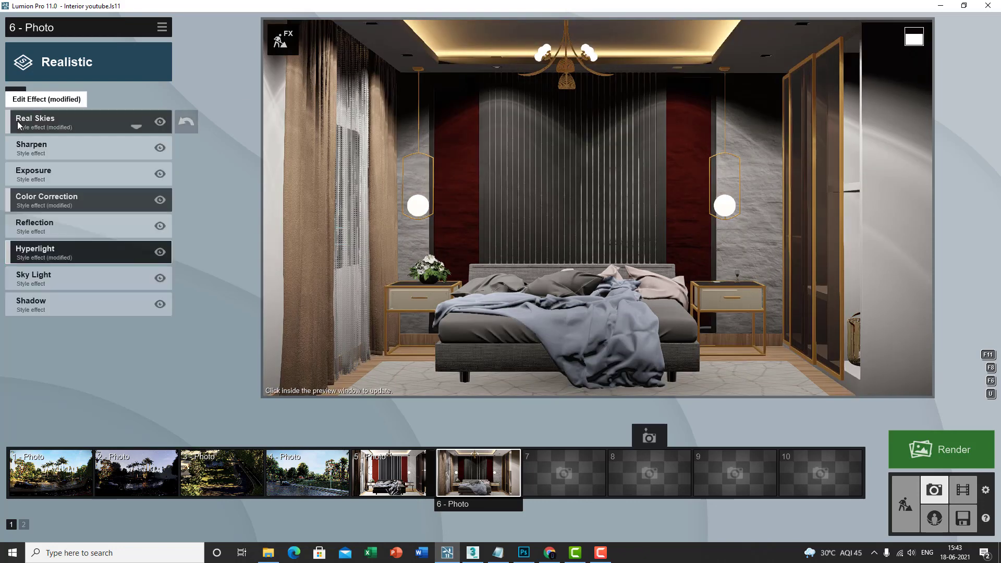
Raise the brightness of the Sky Light effect slightly
left_click(83, 278)
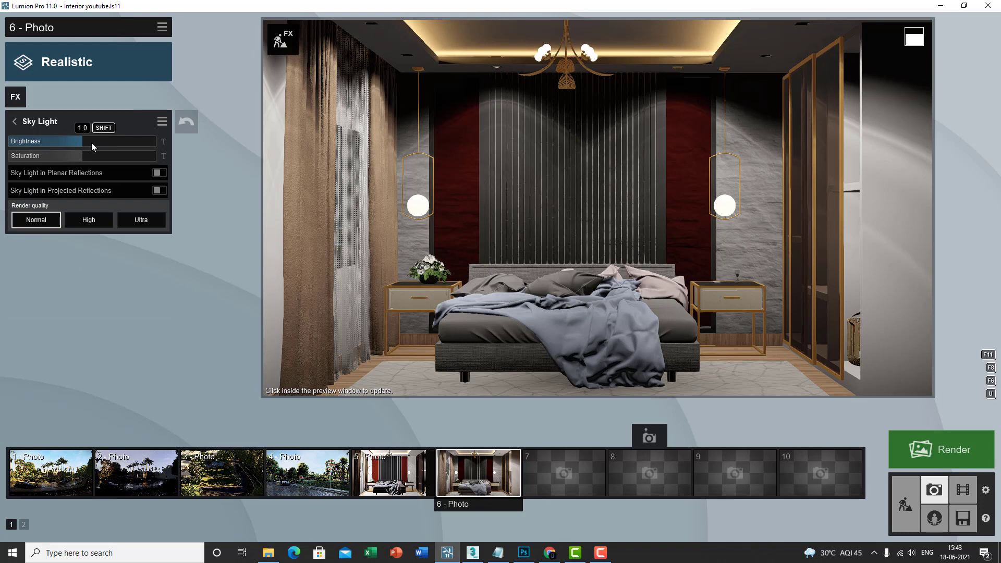
left_click(91, 142)
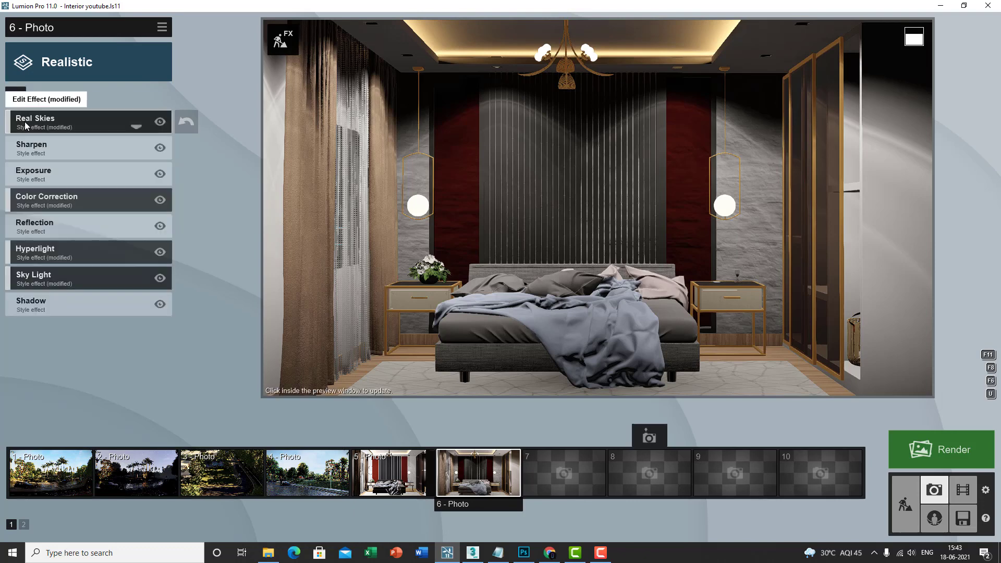
Increase the omnishadow amount in the Shadow effect, keep soft shadows on, and refresh the preview
left_click(64, 309)
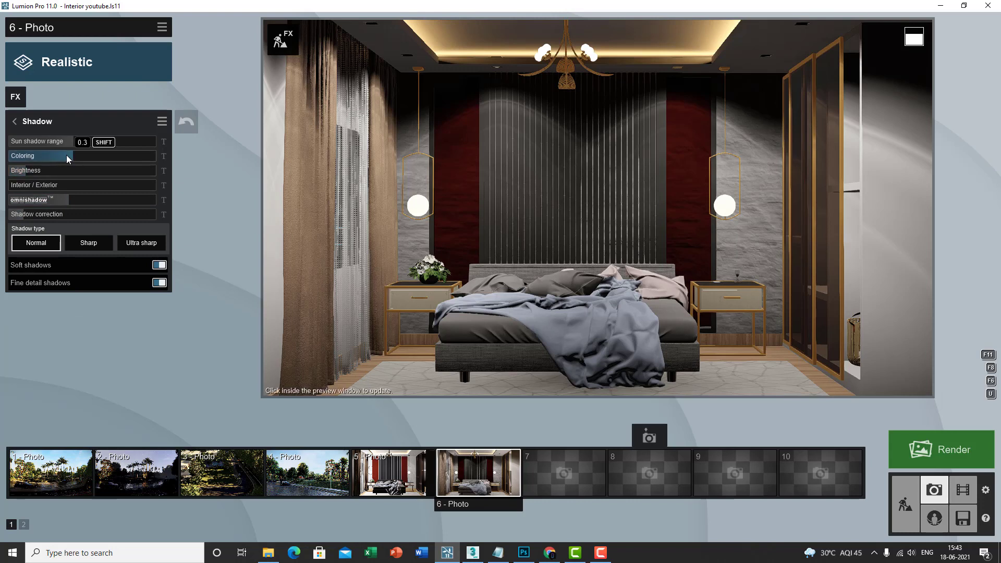
left_click_drag(71, 199, 74, 200)
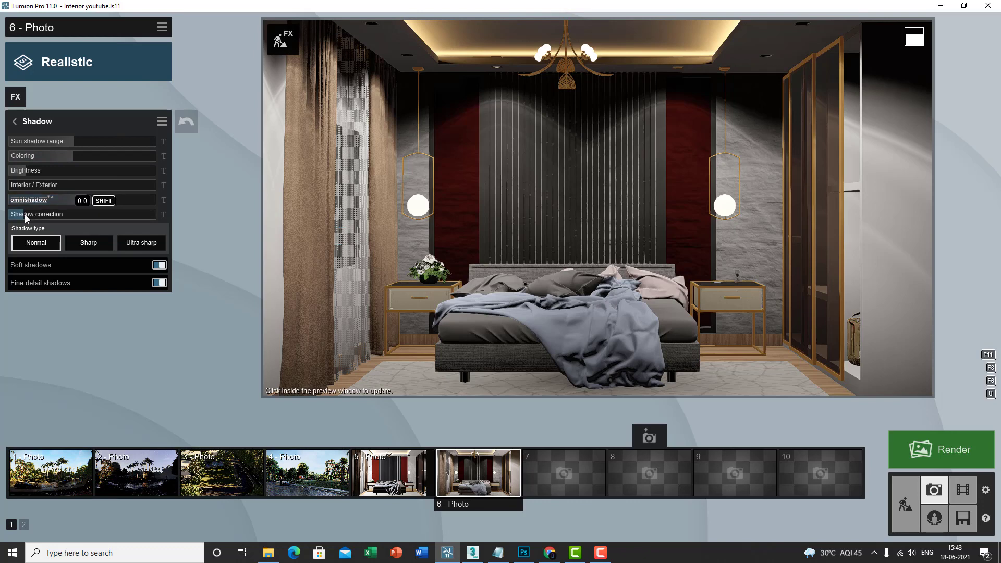
left_click(159, 264)
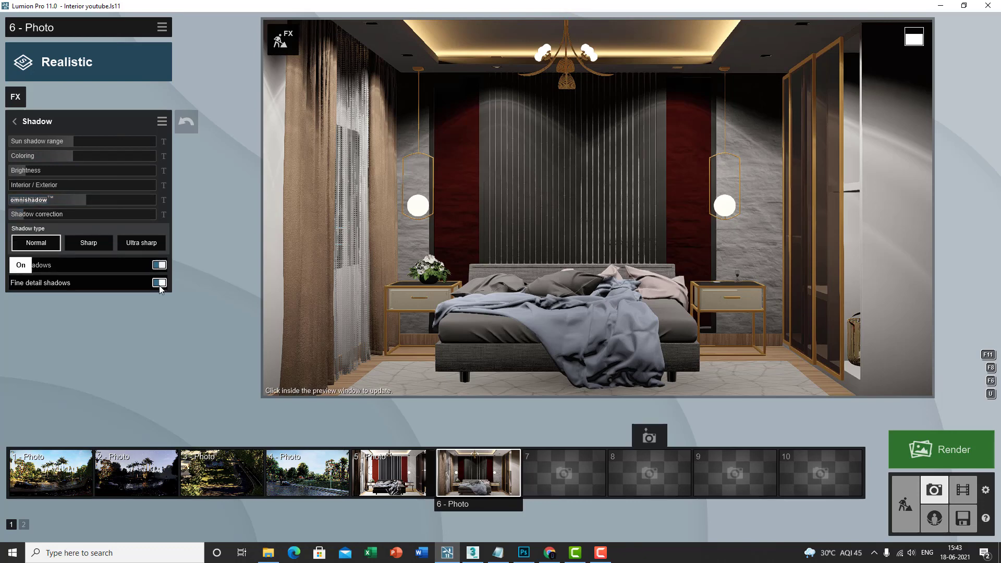
left_click(650, 256)
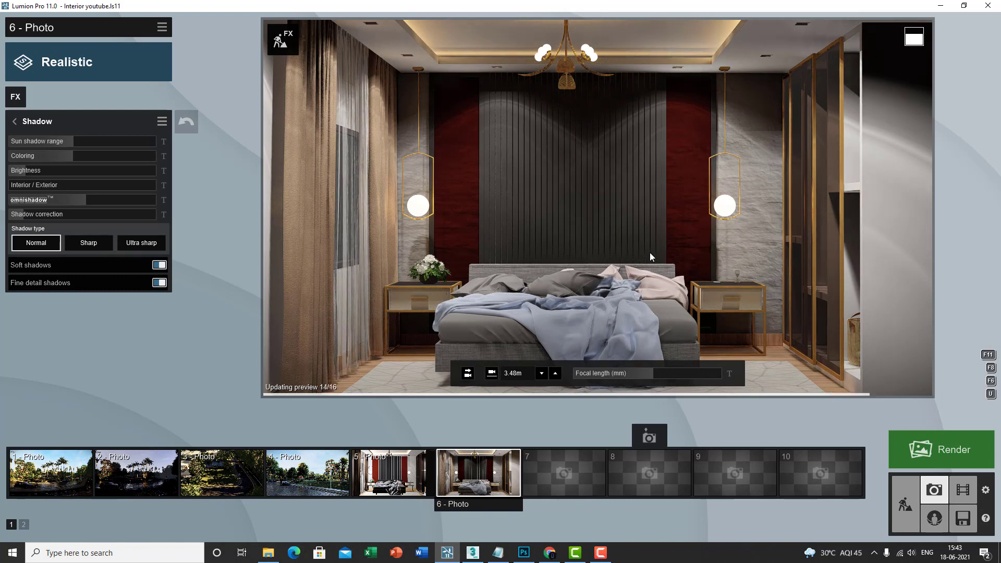
left_click(26, 121)
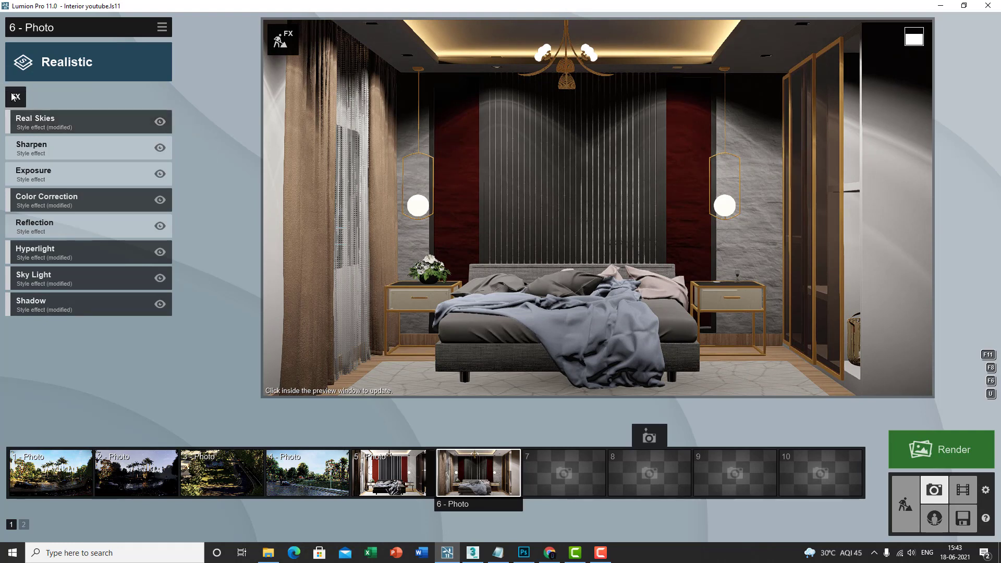
Add the Global Illumination effect from the Advanced category to the photo and open its light selection
left_click(12, 92)
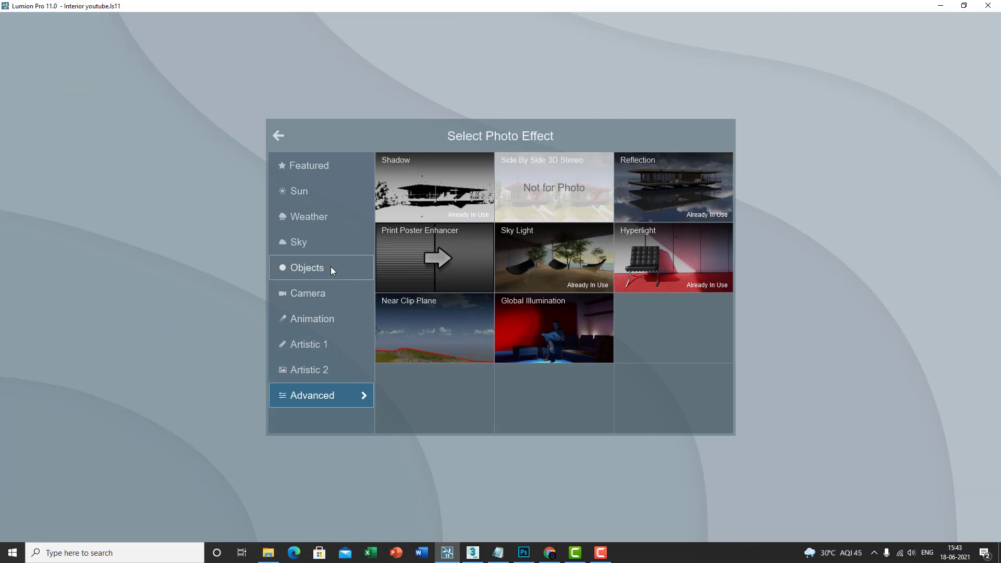
left_click(543, 328)
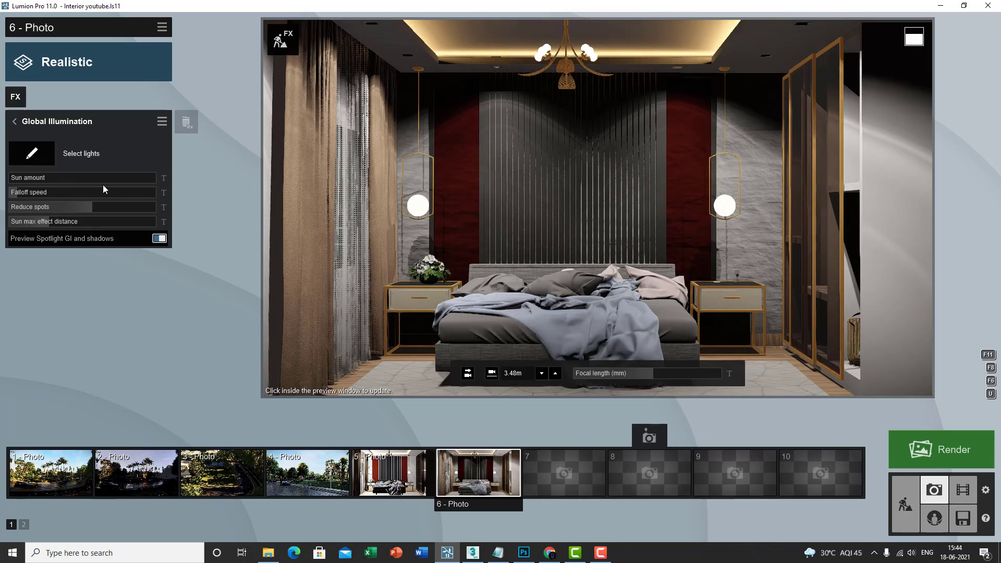
left_click(31, 154)
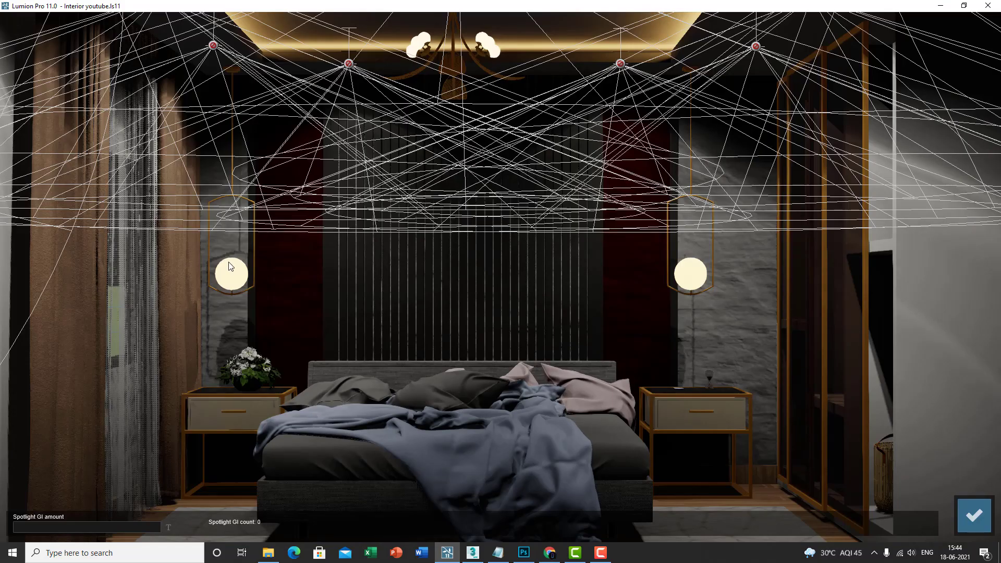
Select all nine ceiling spotlights for global illumination and raise the Spotlight GI amount to a little over a third
right_click_drag(303, 386, 303, 328)
scroll(303, 328, "down", 3)
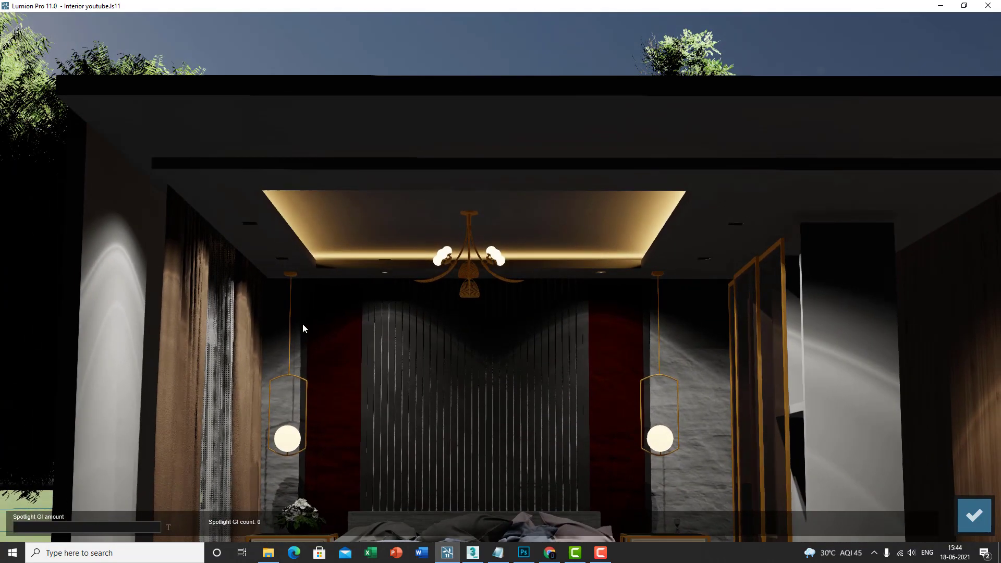
left_click(281, 255)
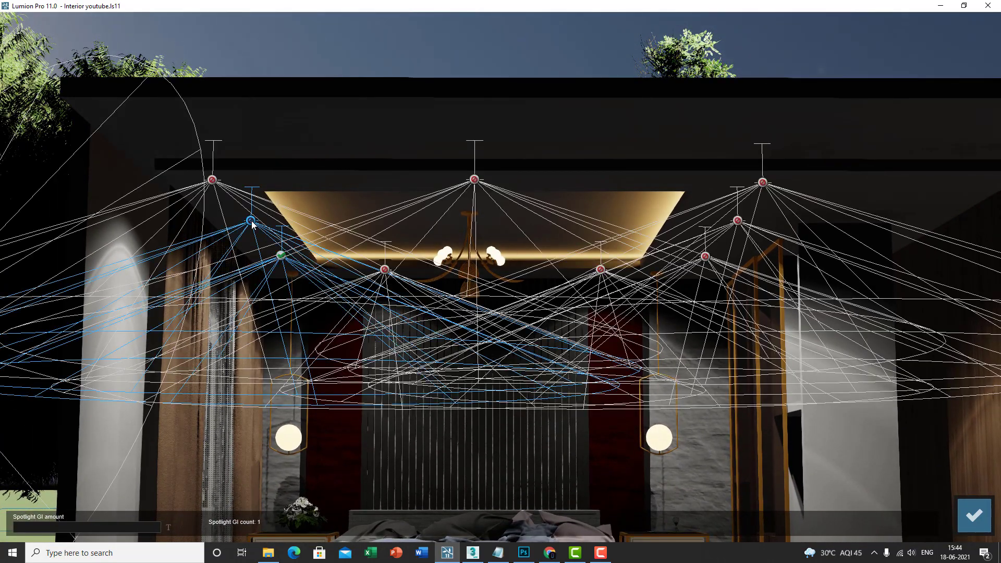
left_click(251, 221)
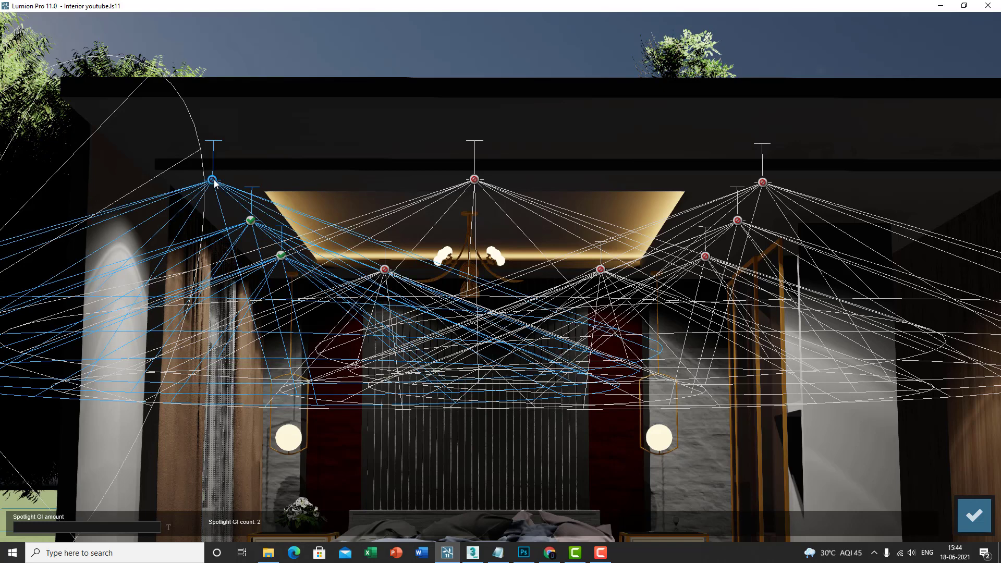
left_click(474, 180)
left_click(385, 269)
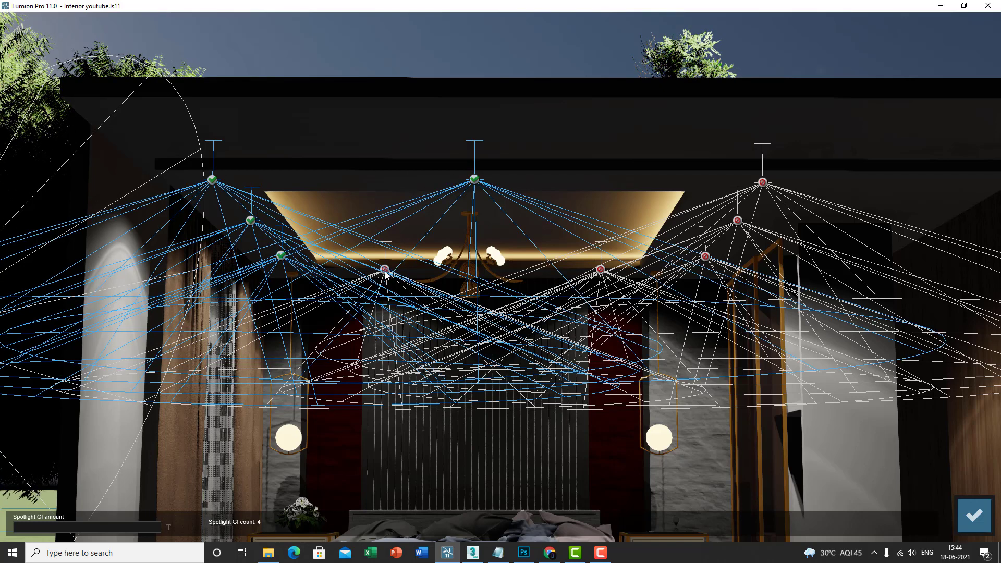
left_click(601, 270)
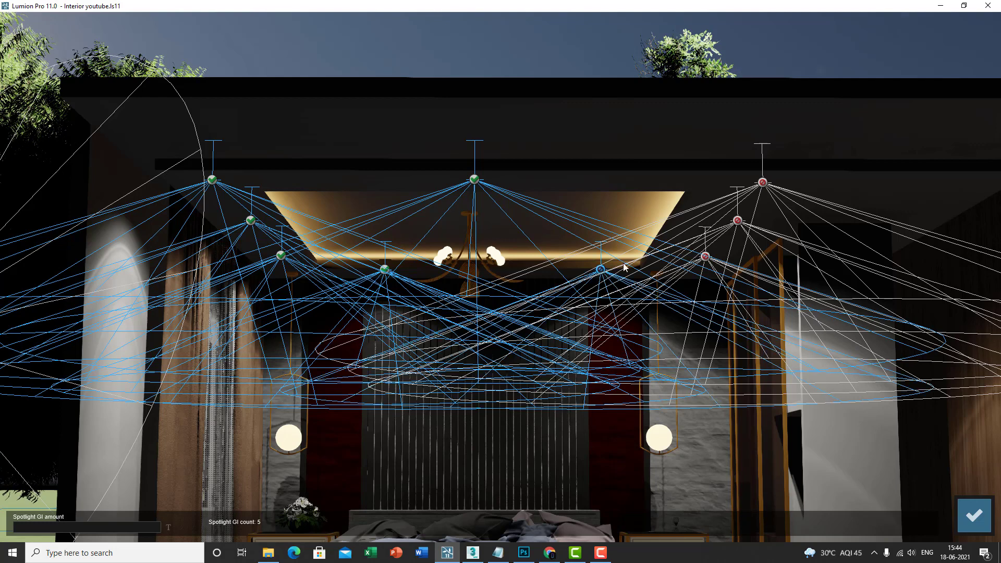
left_click(704, 257)
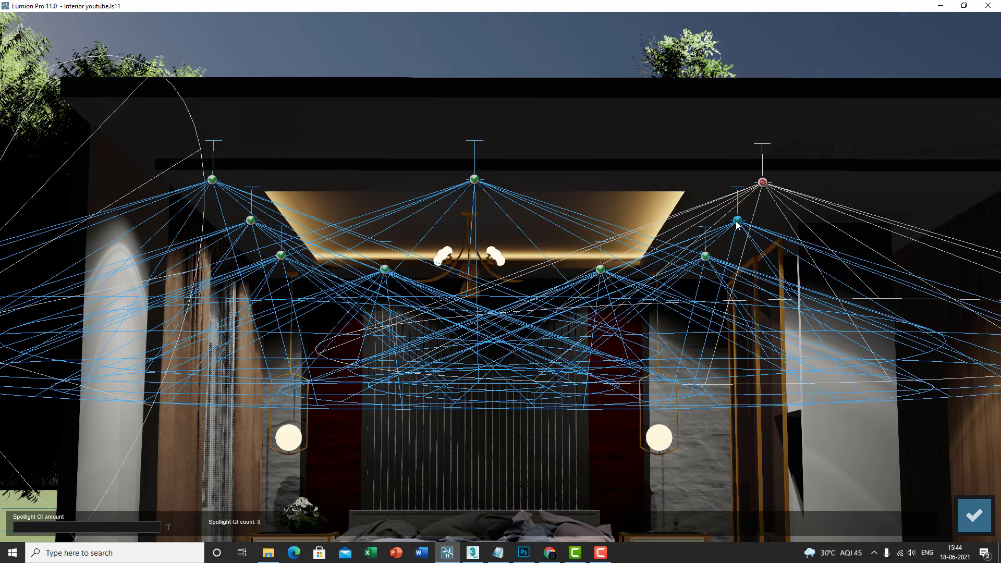
left_click(762, 183)
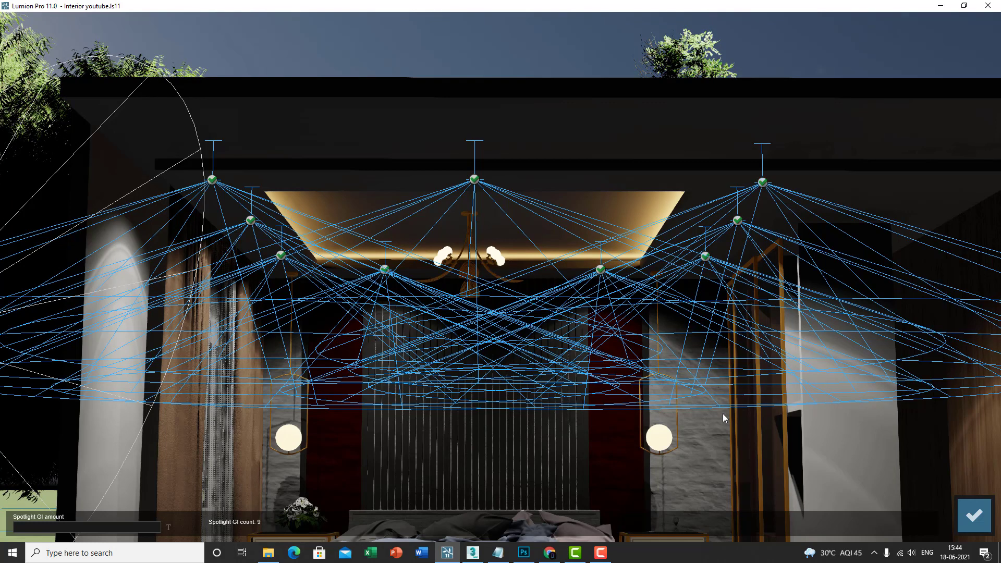
middle_click_drag(725, 401, 730, 386)
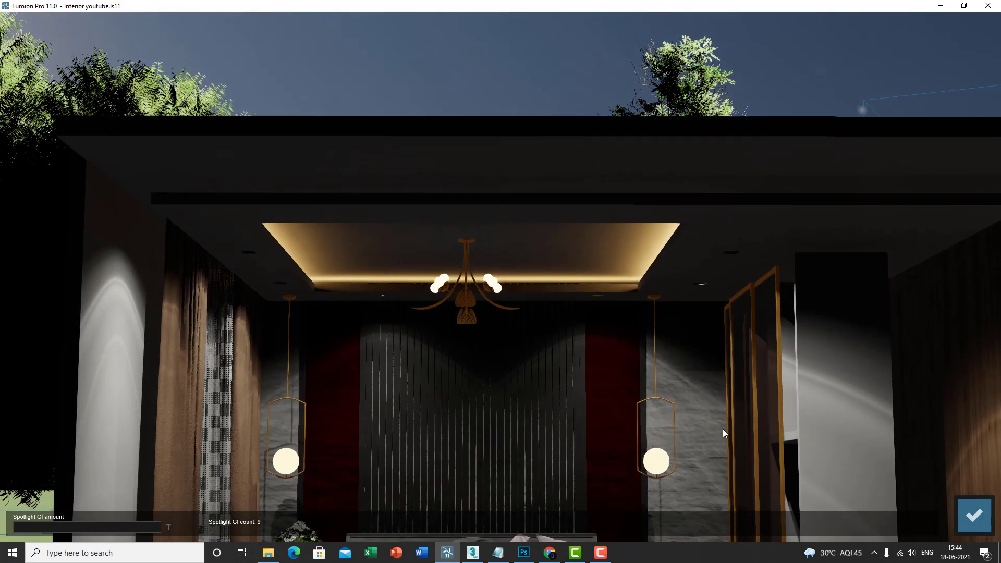
left_click_drag(9, 528, 67, 529)
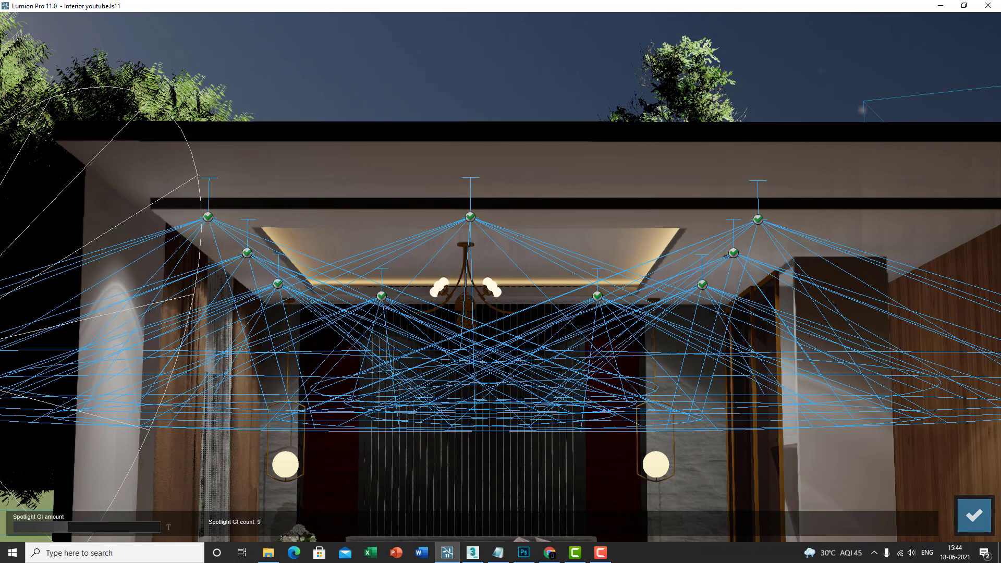
left_click(984, 522)
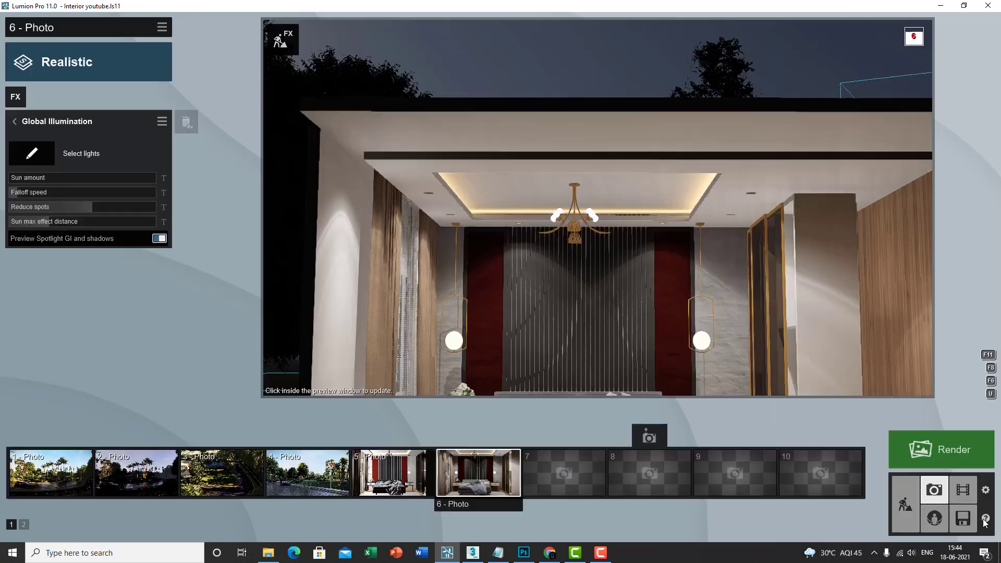
Refresh the preview from photo 6's saved camera and raise the Global Illumination falloff speed slightly
mouse_move(484, 480)
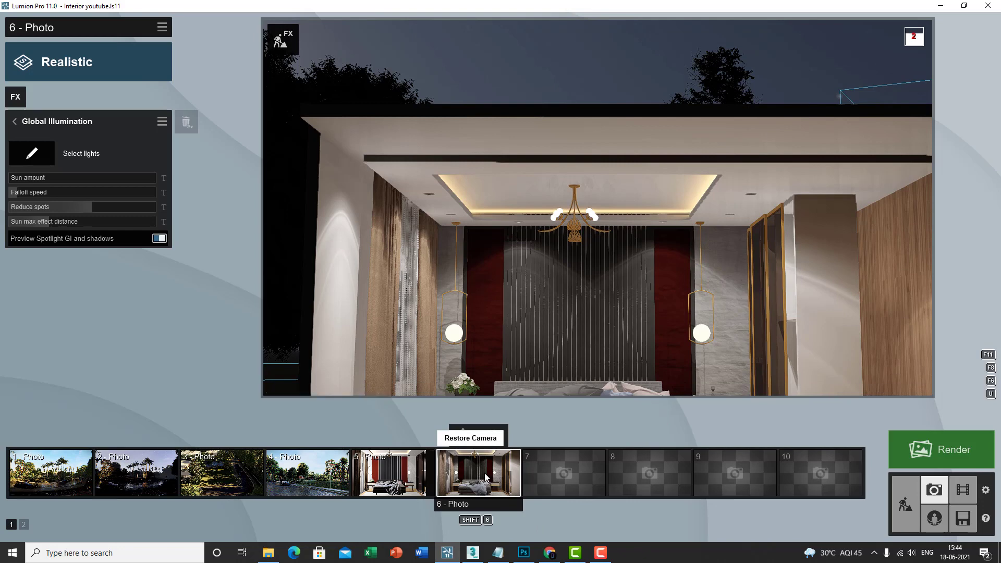
left_click(485, 477)
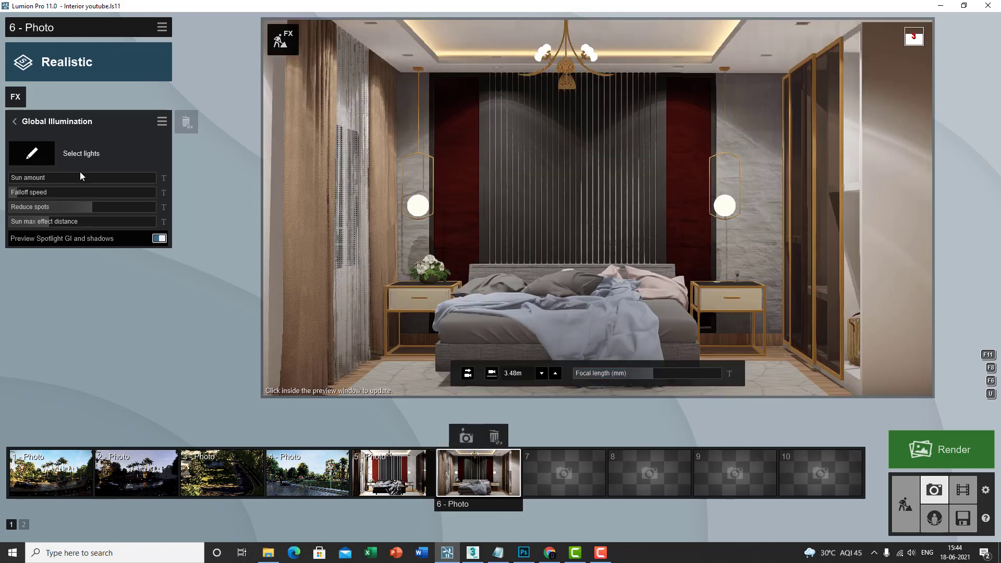
left_click(610, 280)
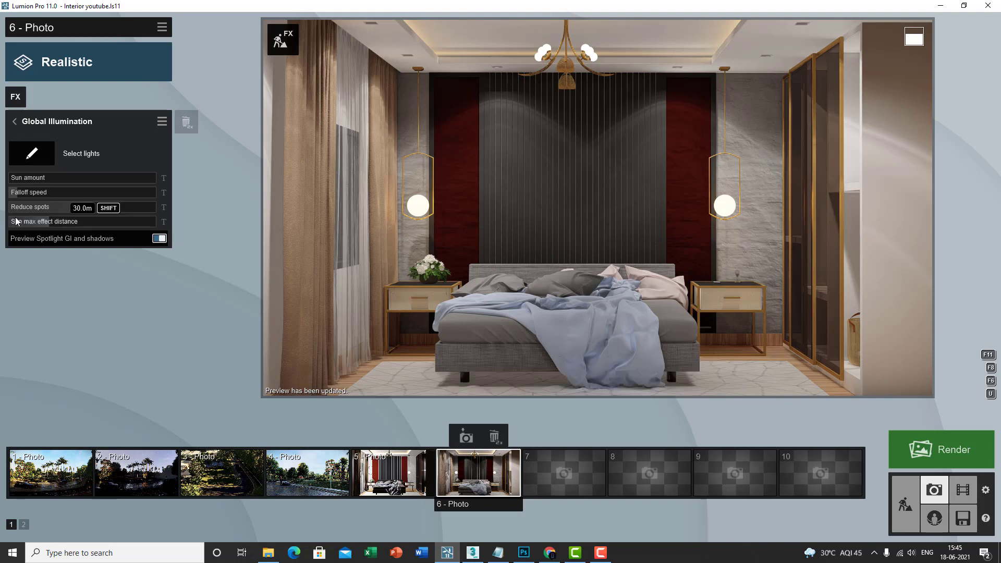
mouse_move(20, 192)
left_mouse_down()
mouse_move(32, 192)
mouse_move(24, 191)
left_mouse_up()
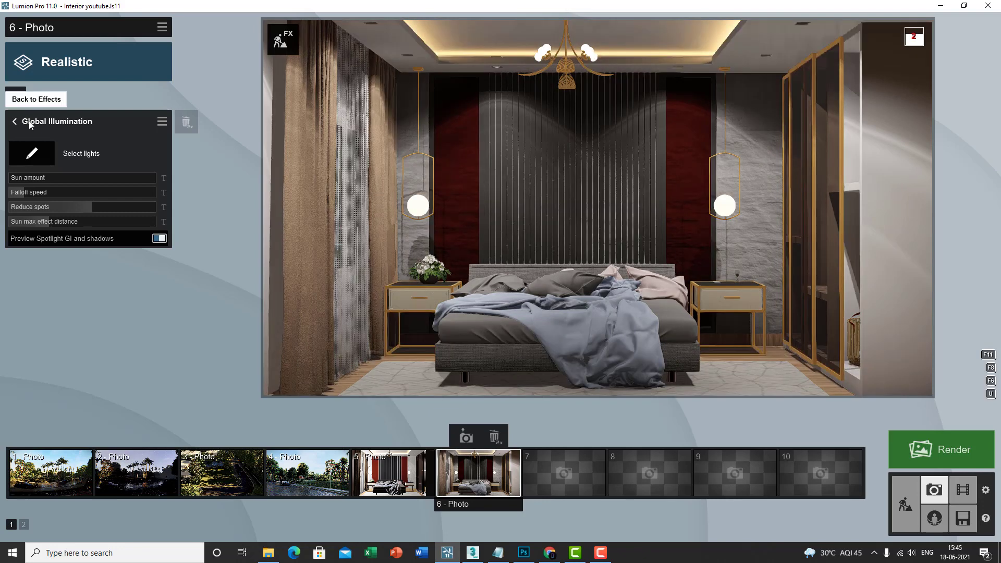
left_click(29, 120)
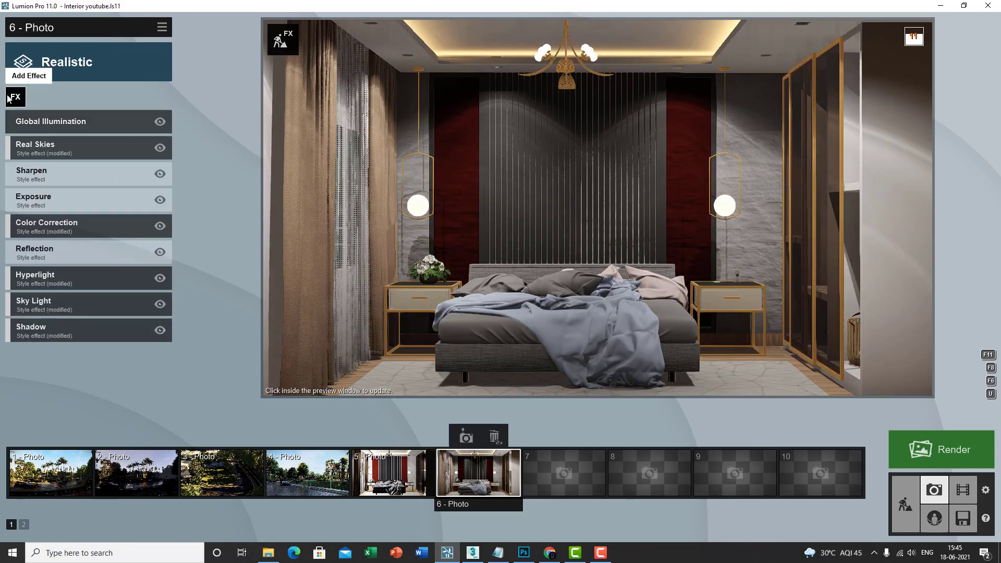
Give the Sharpen effect a very low intensity
left_click(17, 145)
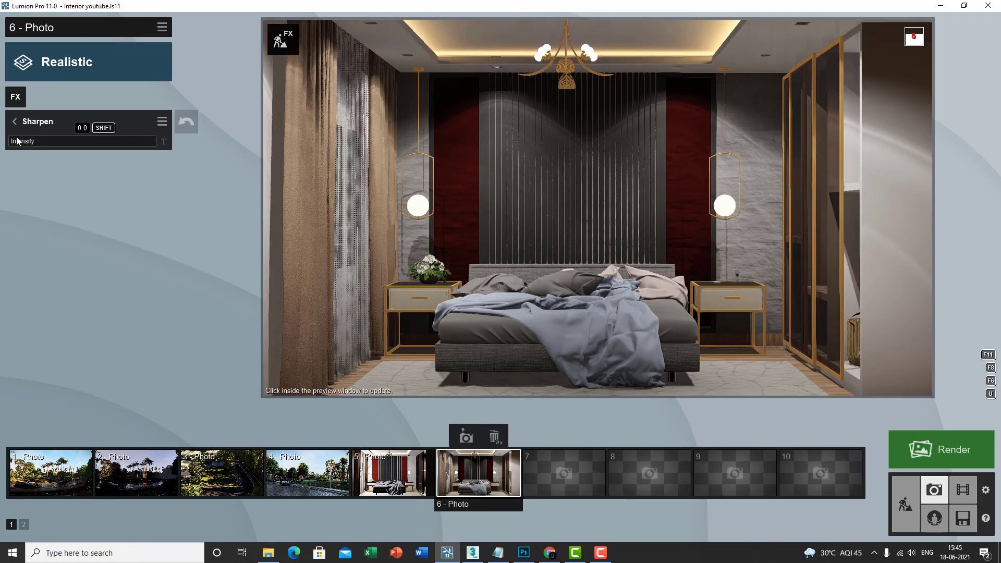
left_click(17, 144)
left_click(16, 126)
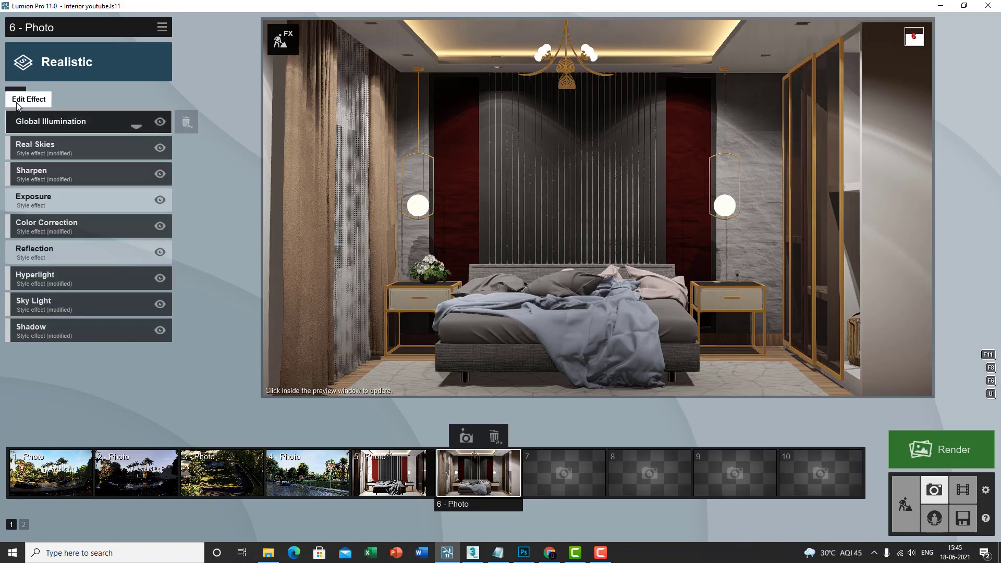
Add three planes to the Reflection effect: on the wardrobe's glass door, the floor and the bedside table top
left_click(81, 255)
left_click(43, 159)
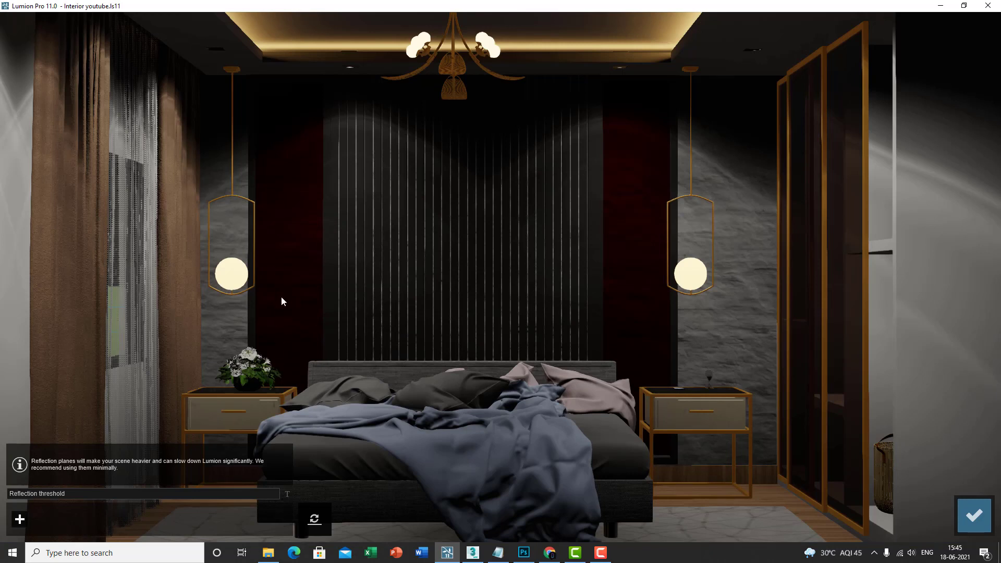
left_click(20, 519)
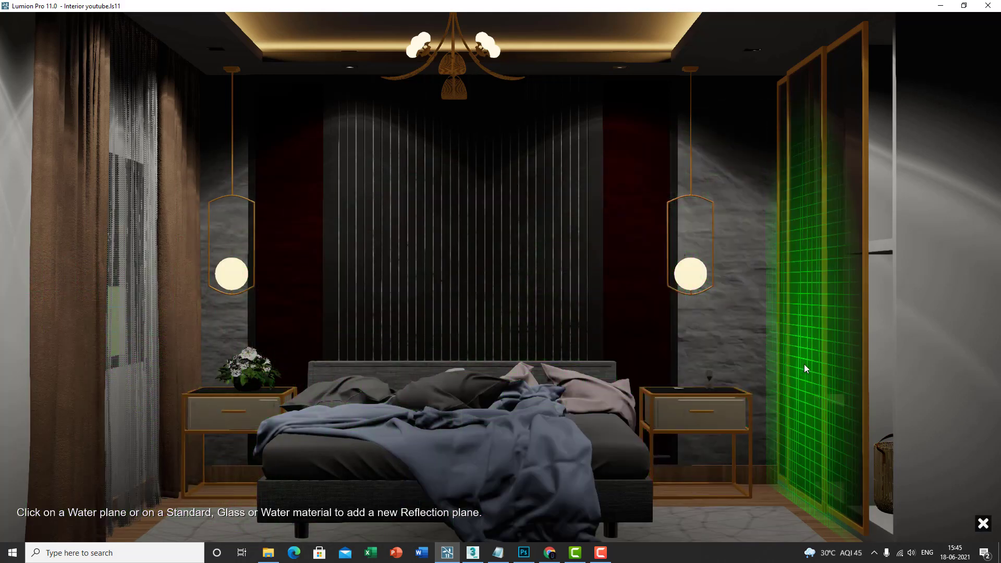
left_click(804, 365)
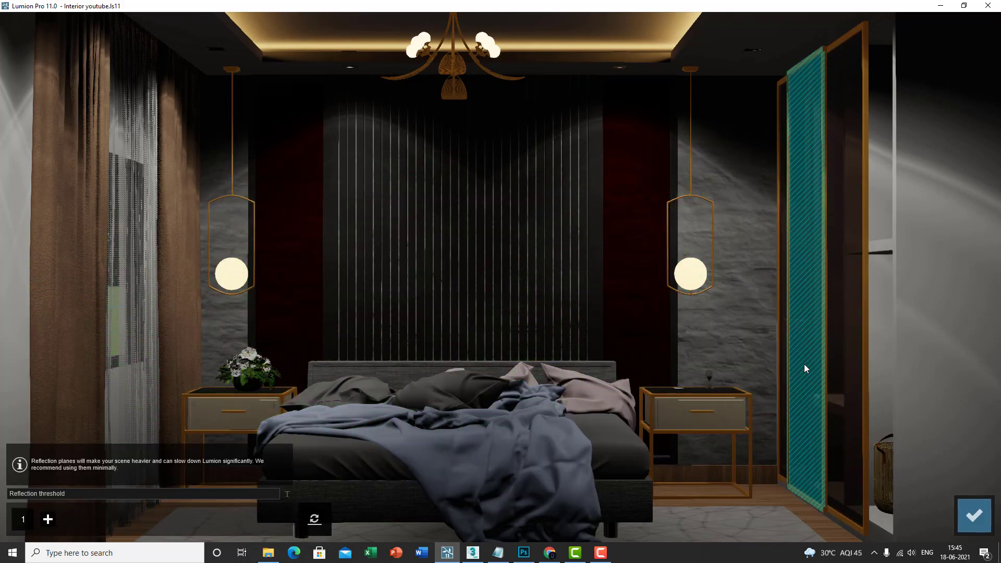
left_click(47, 519)
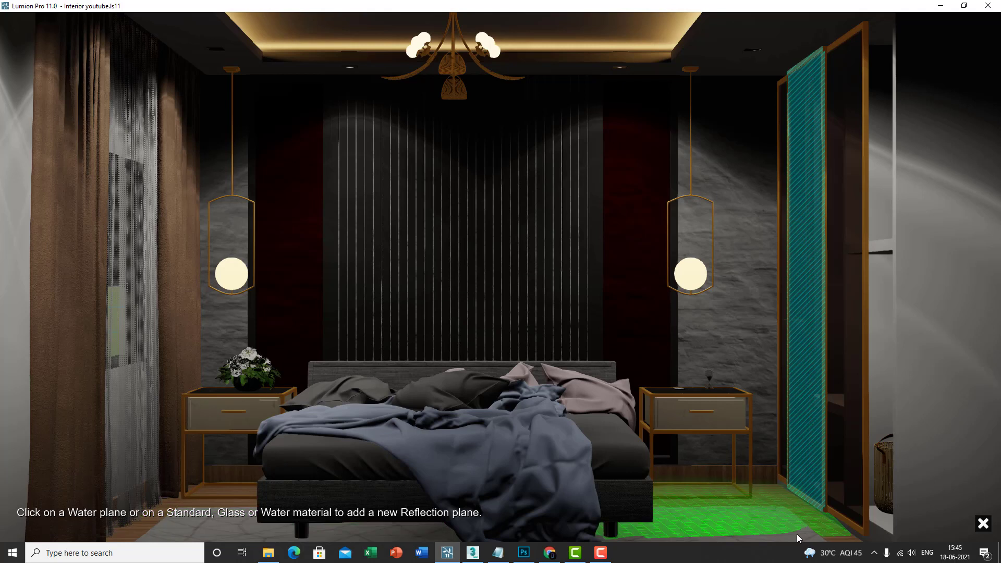
left_click(781, 498)
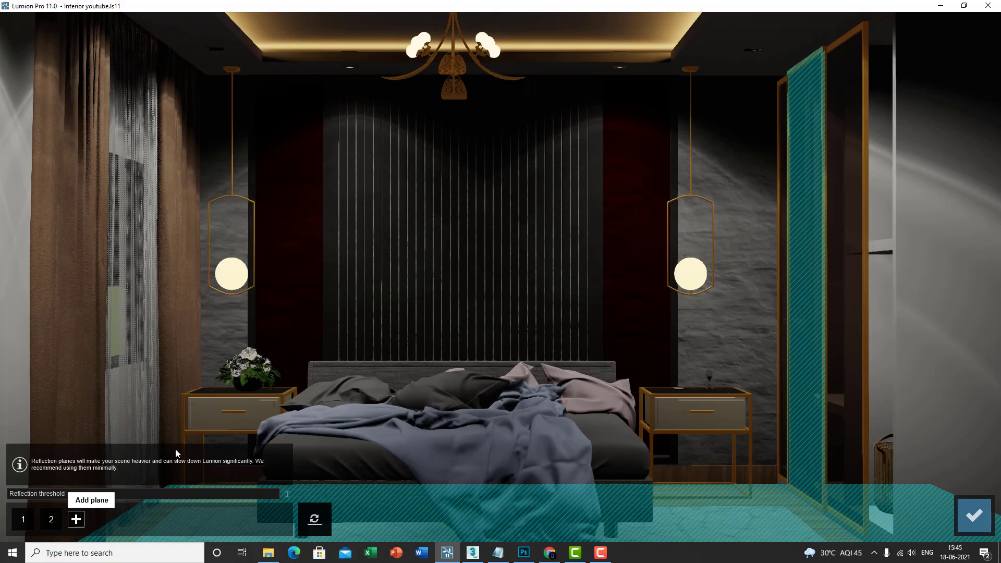
left_click(76, 519)
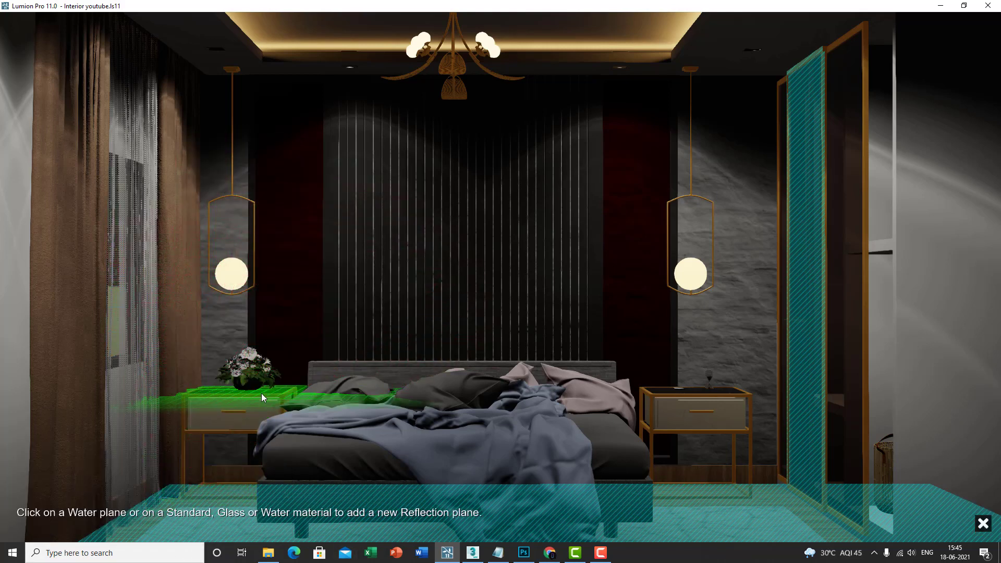
left_click(264, 396)
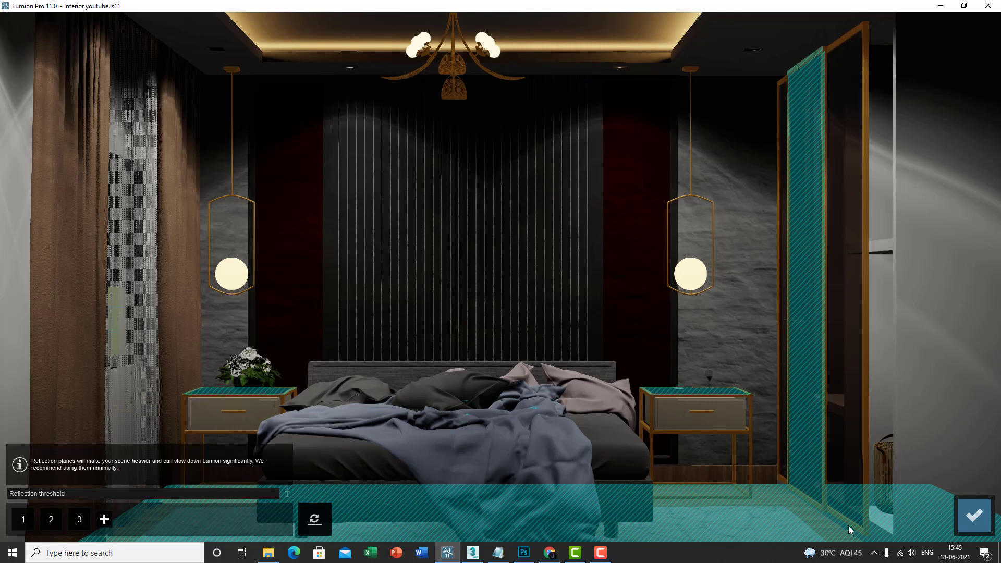
left_click(973, 516)
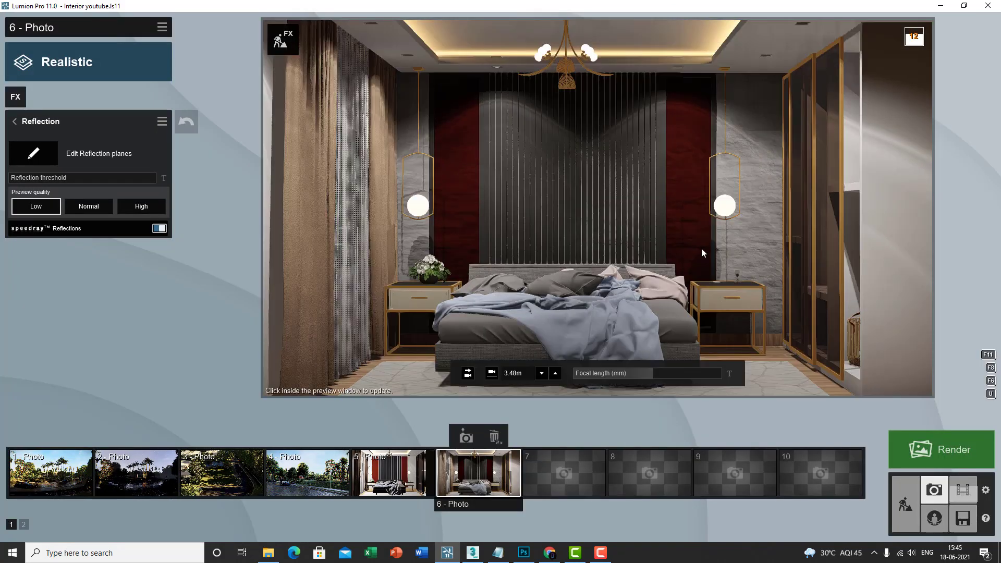
Recolour the curtain fabric in the build scene to a neutral mid grey and save the material change
left_click(702, 253)
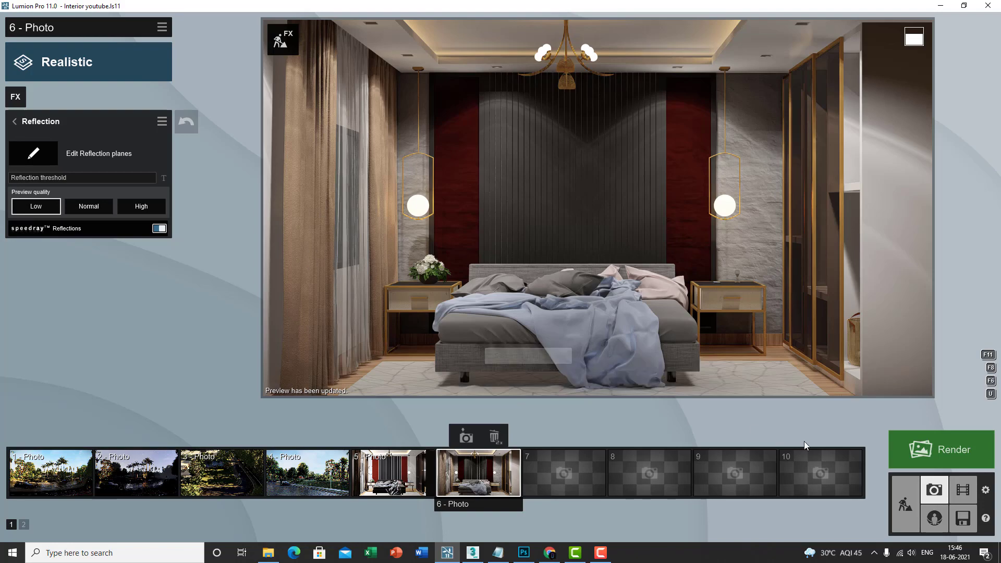
left_click(907, 509)
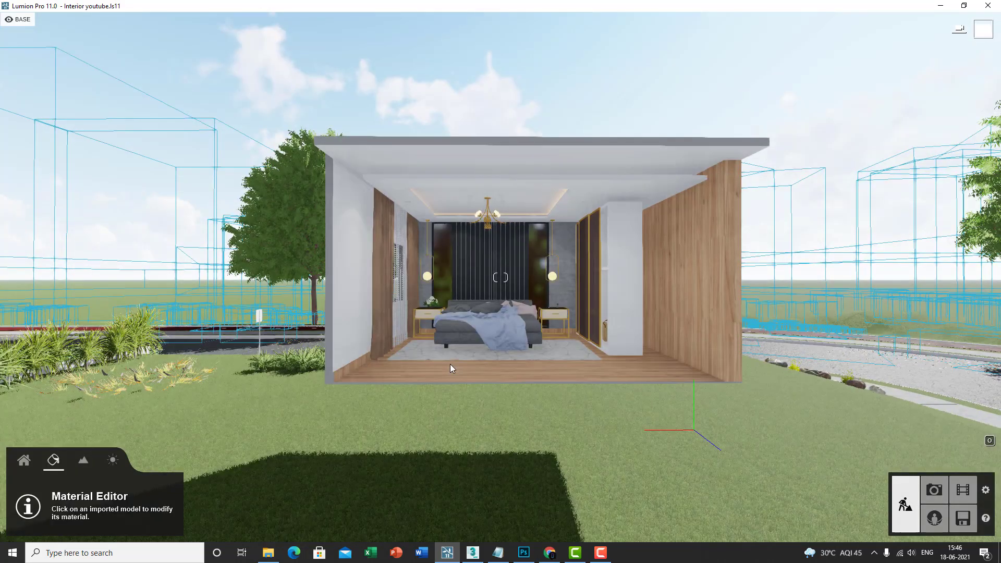
key("w")
right_click_drag(465, 354, 412, 352)
key("w")
right_click_drag(522, 313, 493, 326)
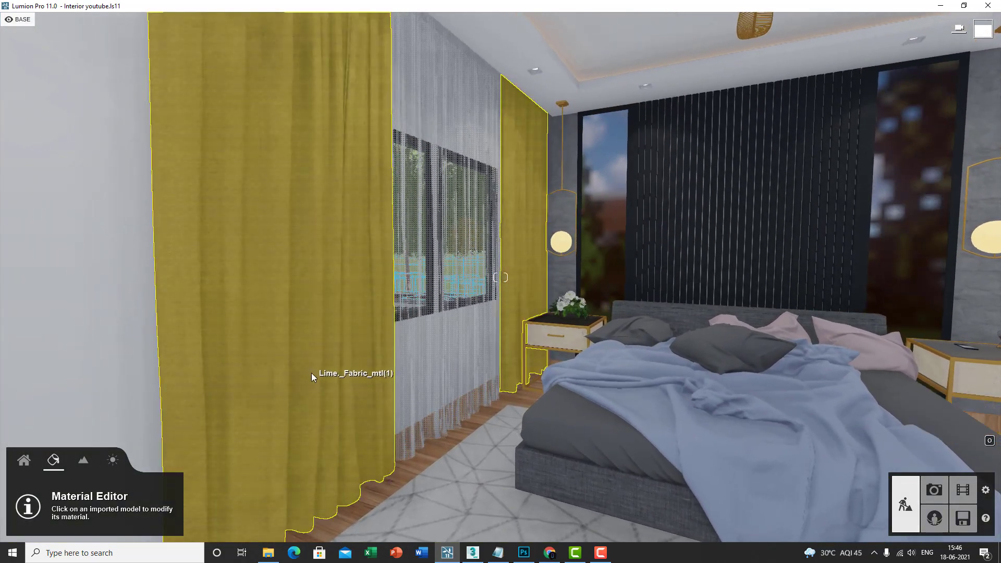
left_click(311, 373)
left_click(141, 327)
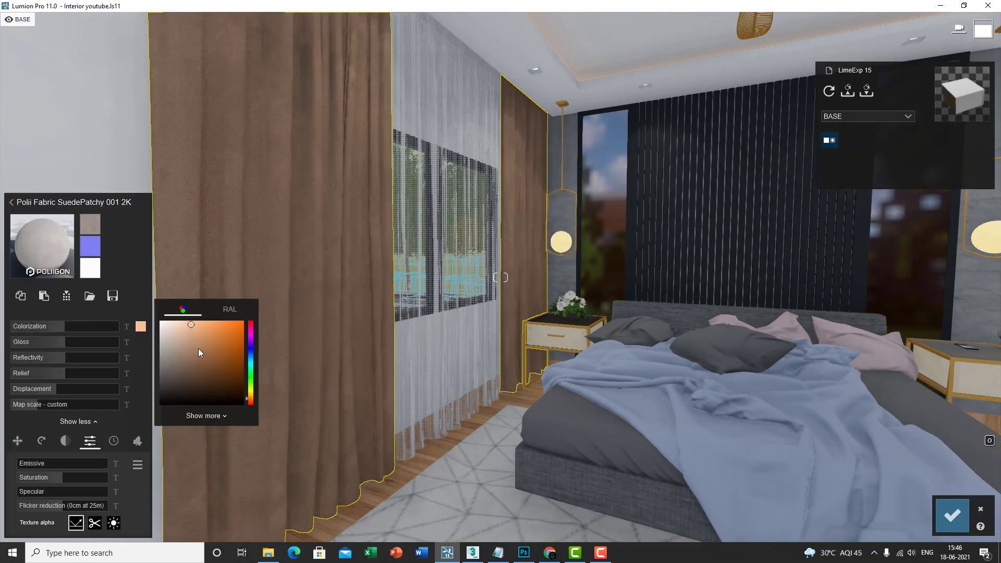
left_click_drag(141, 369, 131, 355)
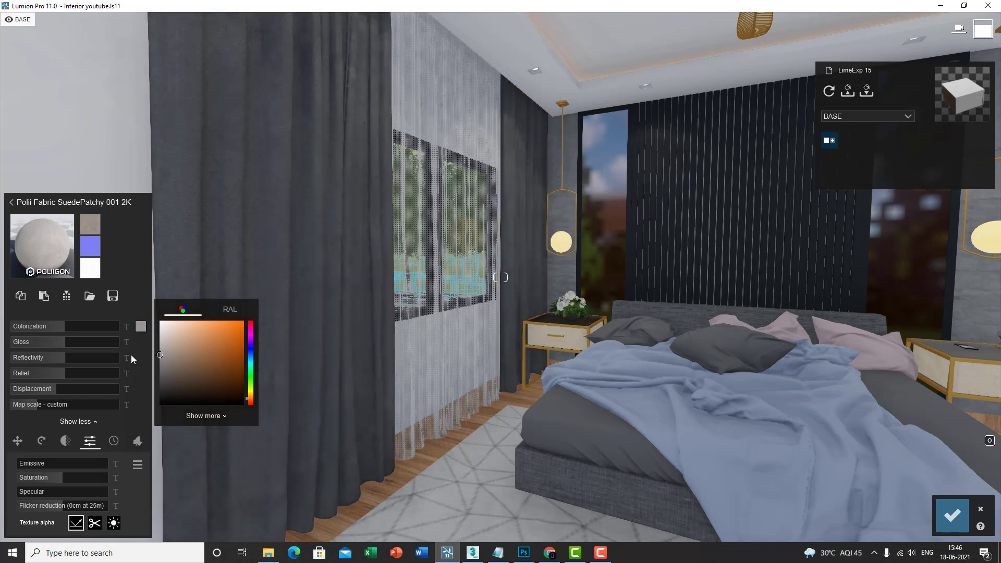
left_click(952, 515)
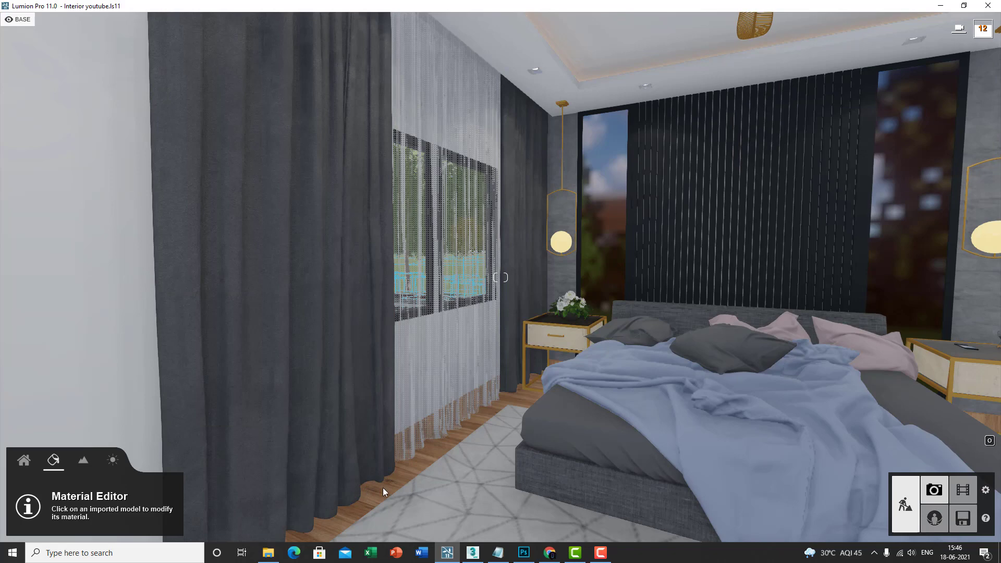
Restore photo 6's saved camera and raise the Color Correction contrast to about two thirds of its range
left_click(934, 490)
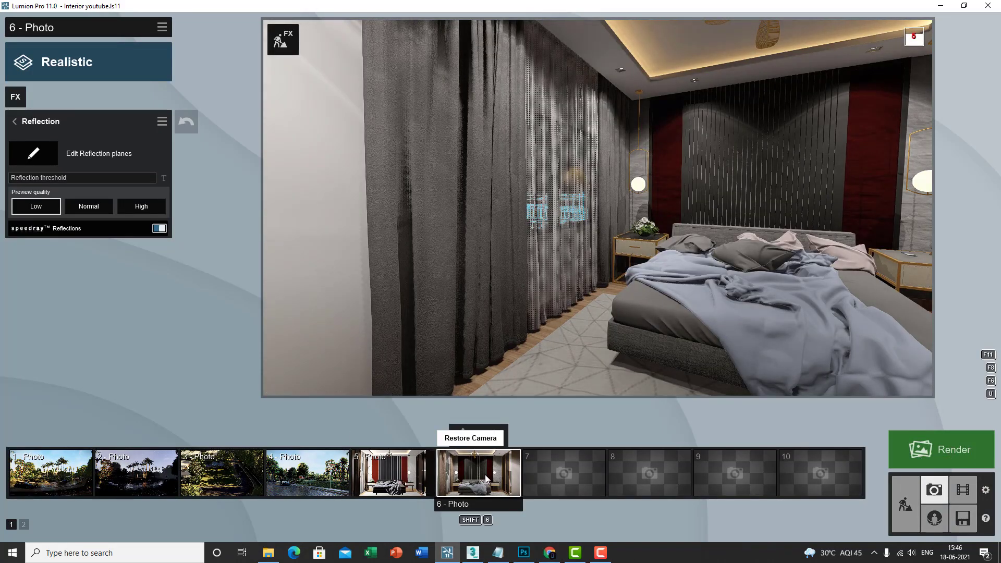
left_click(479, 509)
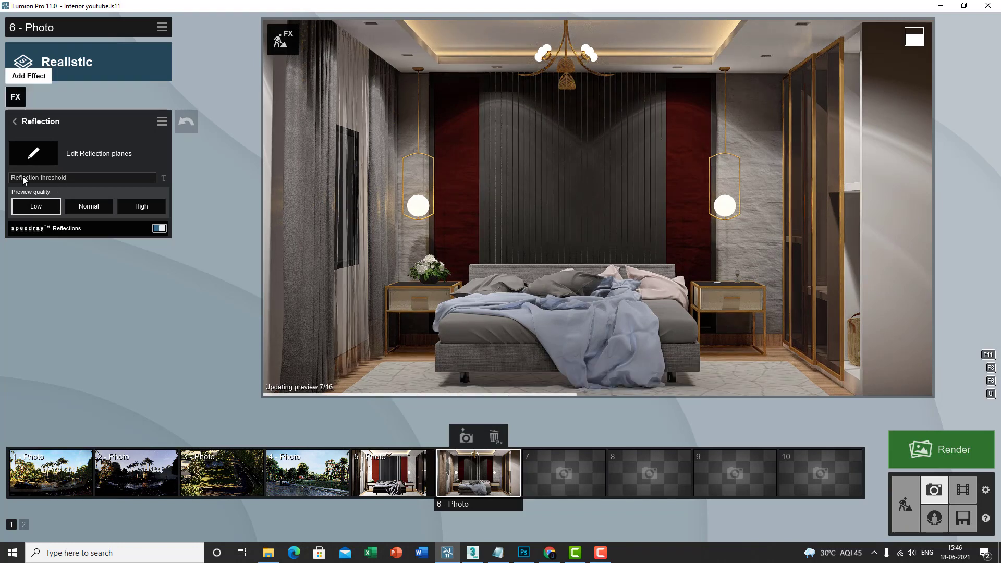
left_click(30, 121)
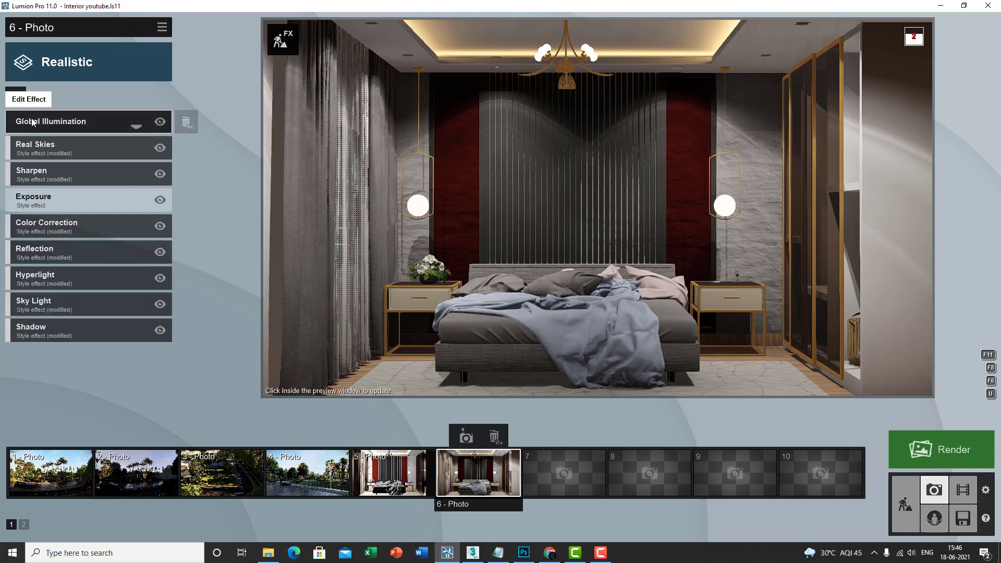
left_click(58, 228)
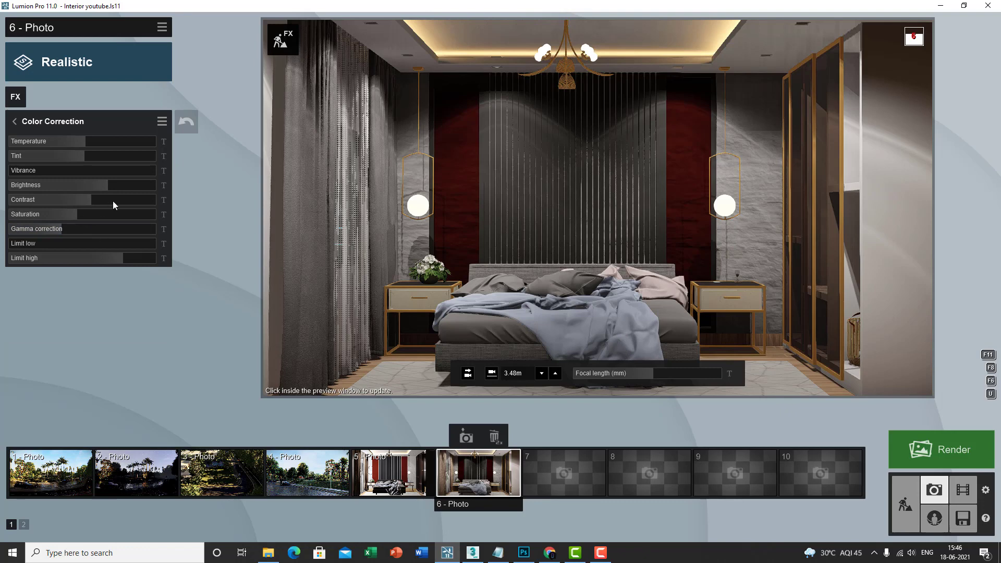
left_click_drag(102, 201, 107, 201)
left_click(625, 278)
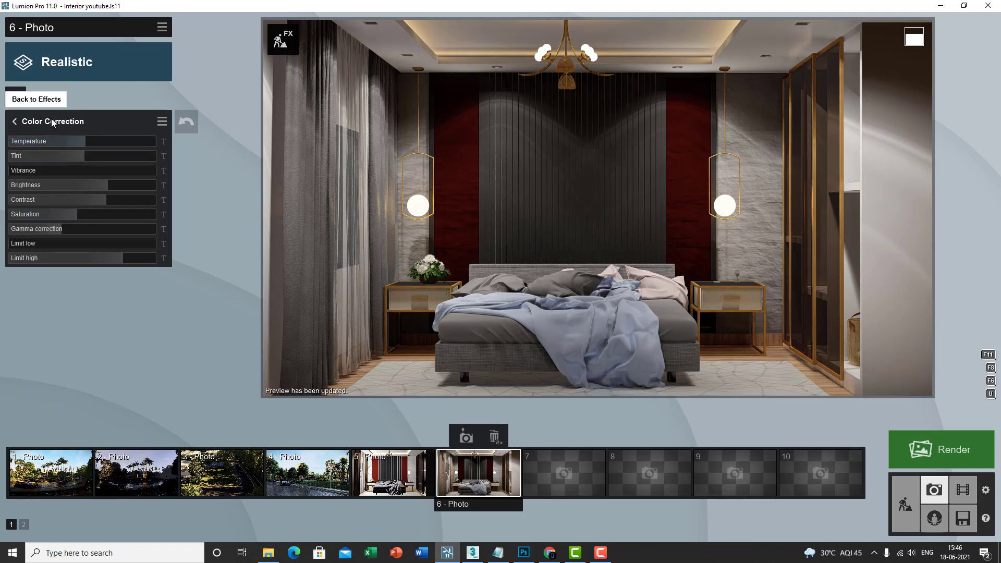
left_click(15, 121)
left_click(57, 130)
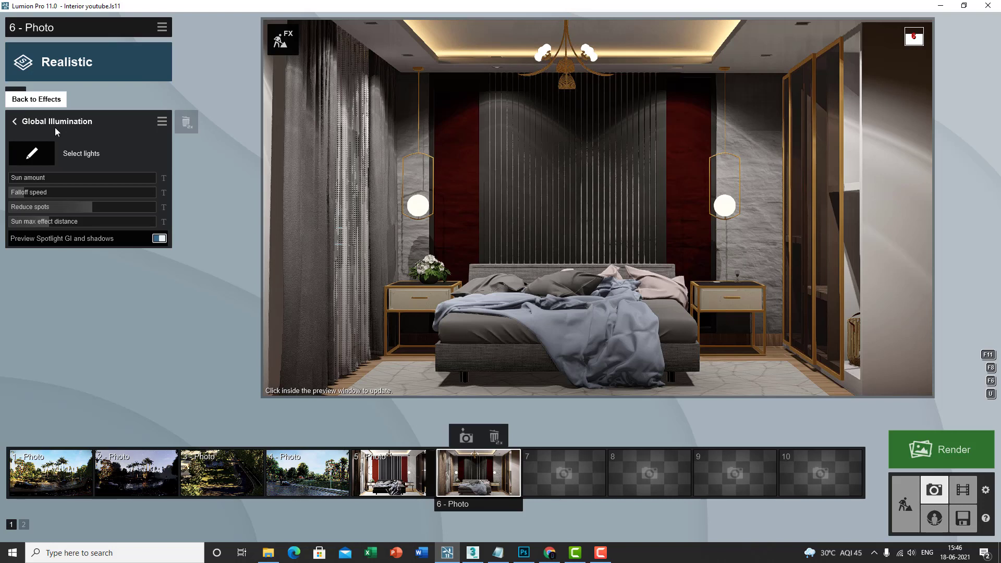
mouse_move(61, 222)
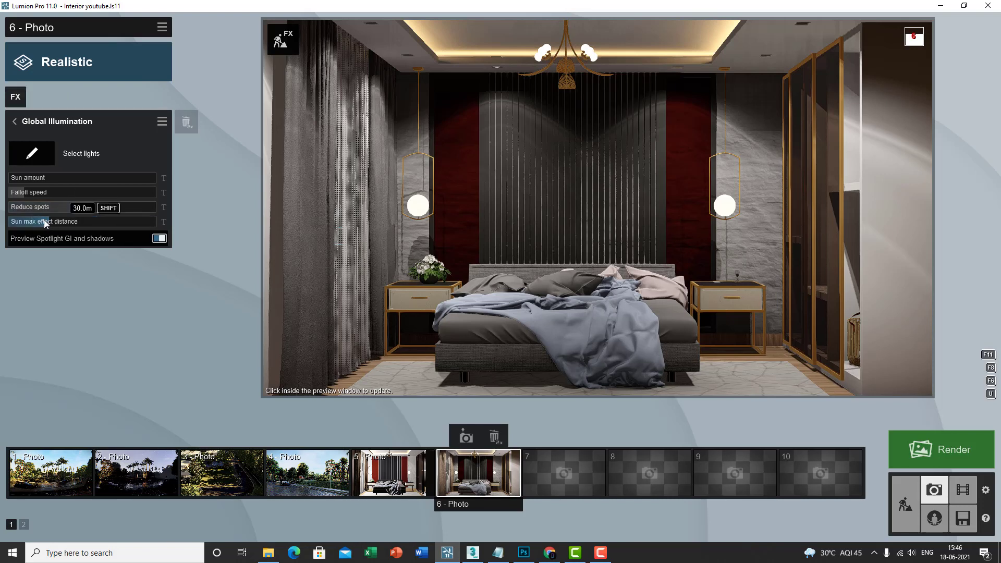
mouse_move(72, 196)
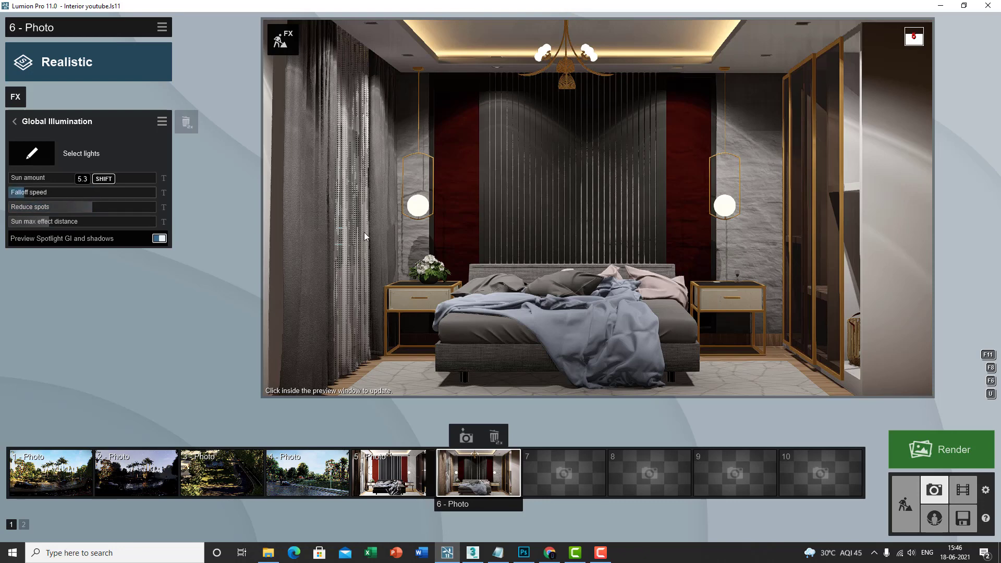
left_click(65, 123)
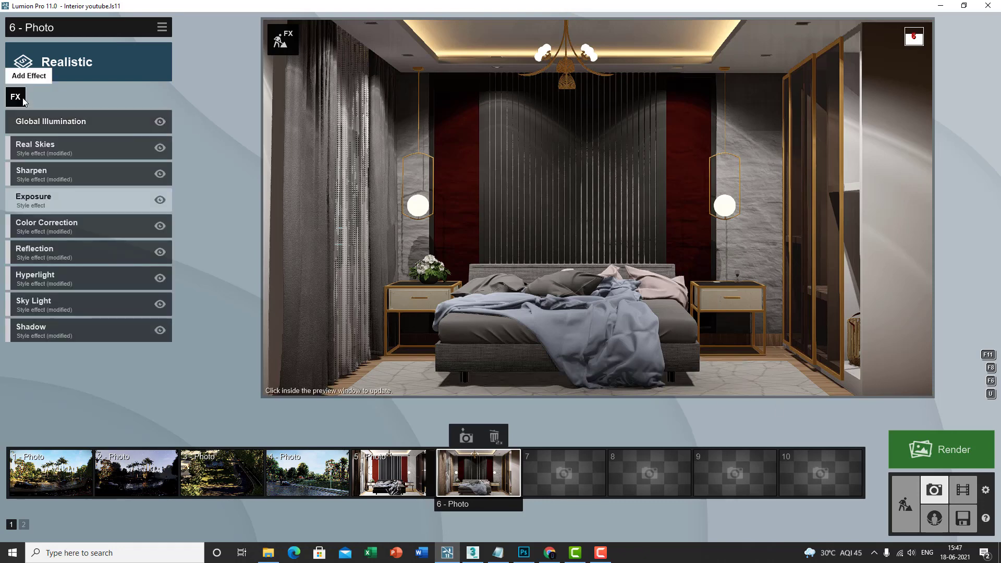
Add the artistic Analog Color Lab effect to photo 6 and lower its amount to about a third of its range
left_click(23, 99)
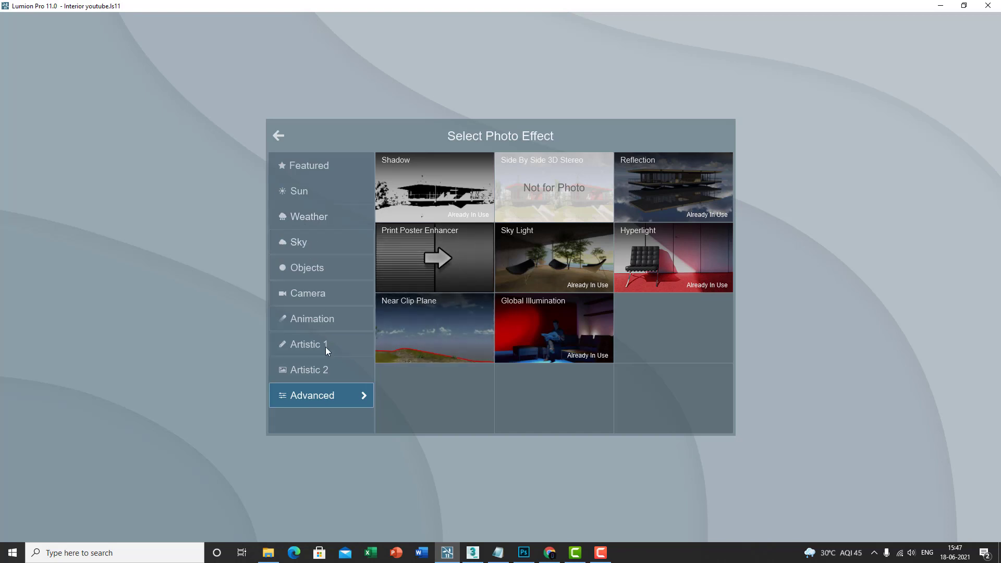
left_click(328, 363)
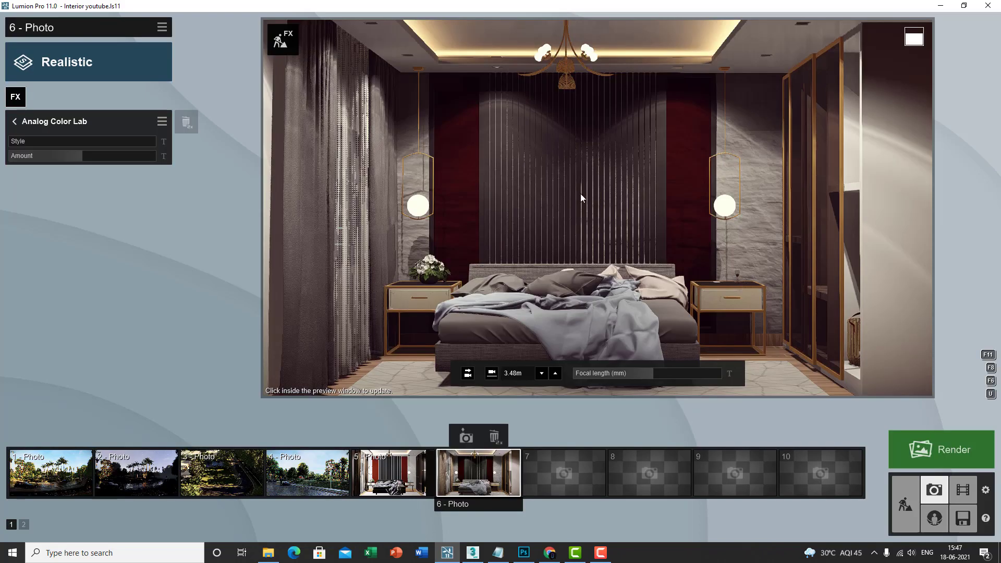
left_click(581, 194)
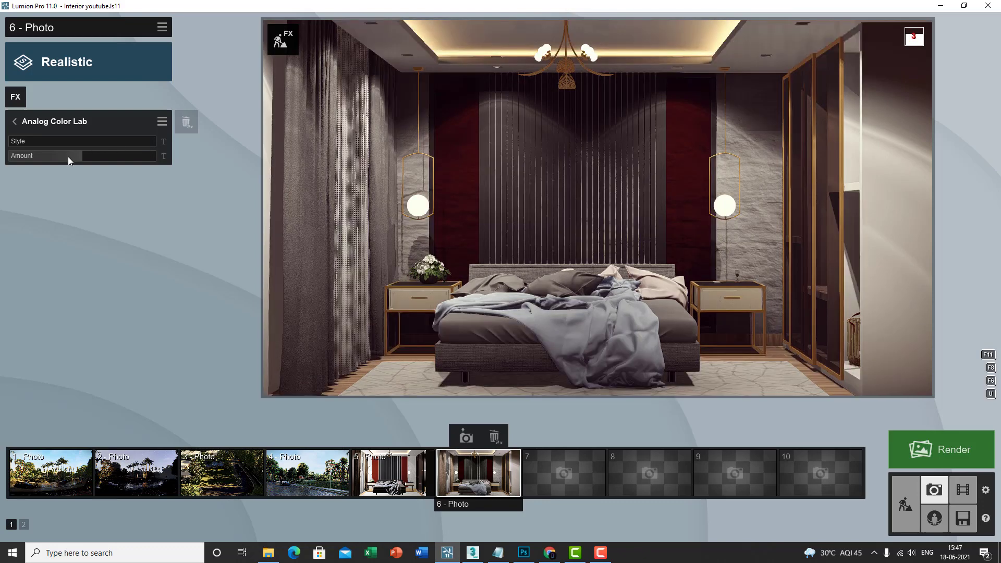
left_click(68, 156)
left_click_drag(68, 157, 64, 158)
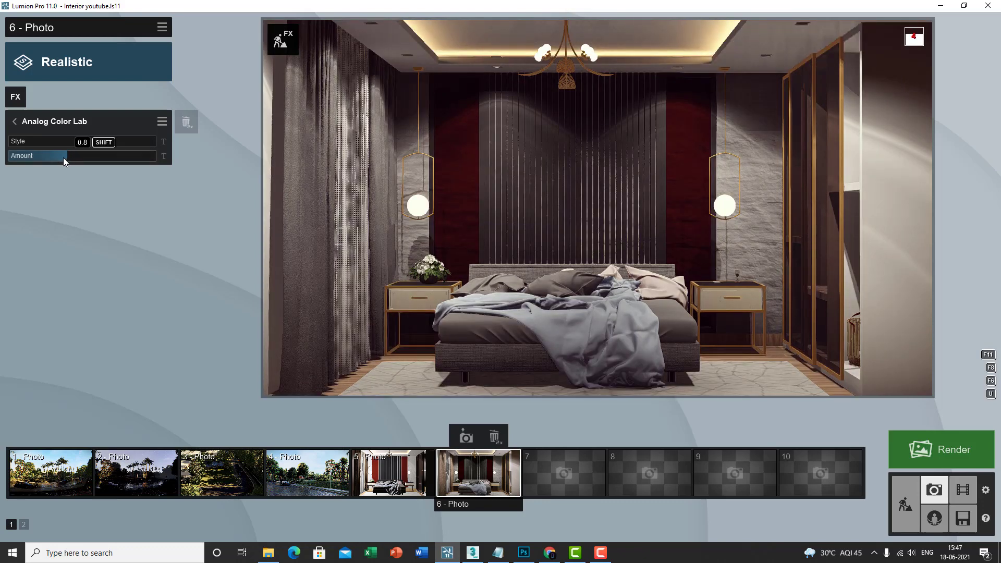
mouse_move(593, 214)
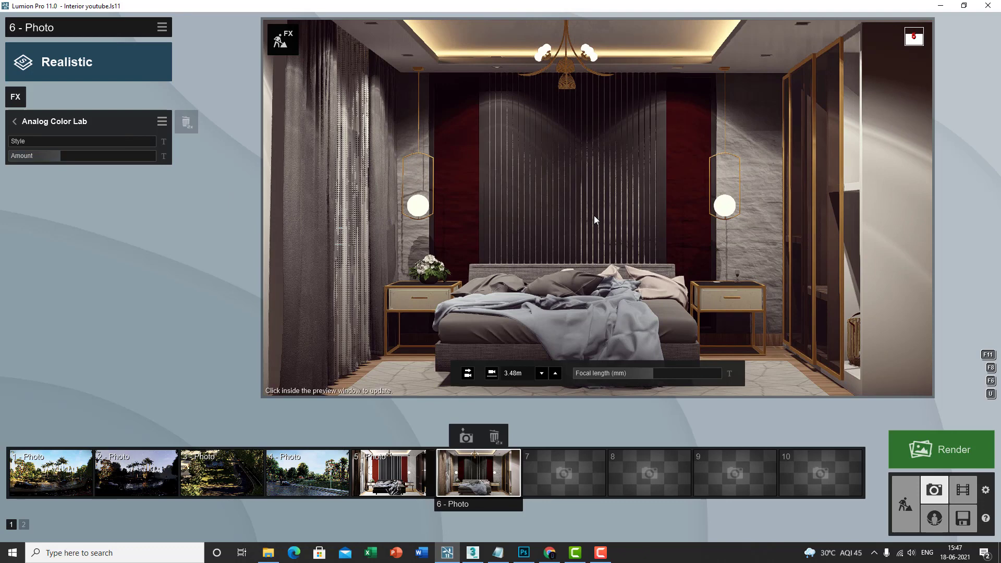
left_click(594, 215)
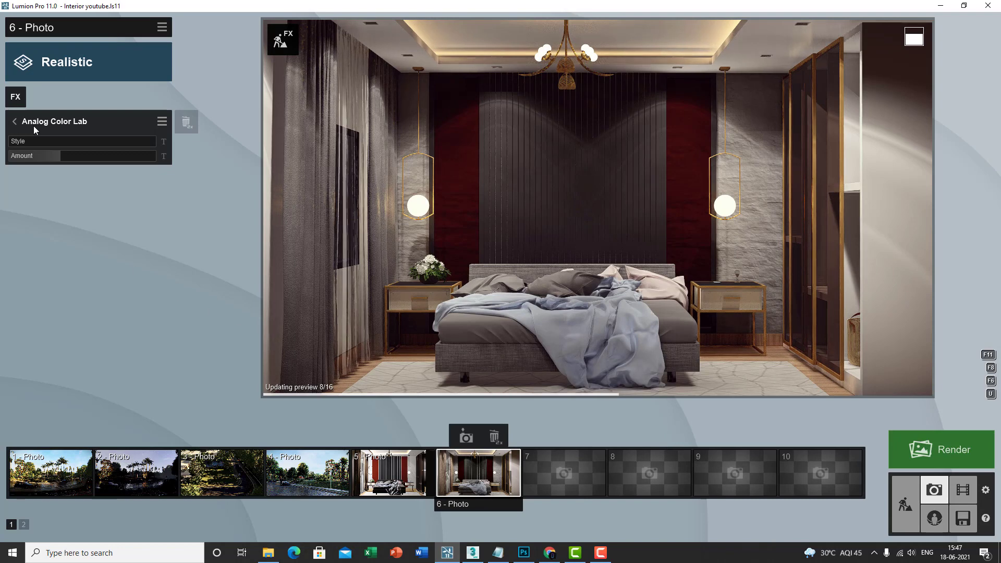
Try the Analog Color Lab effect with a style of 0.9 and a low amount in the refreshed preview
left_click(17, 143)
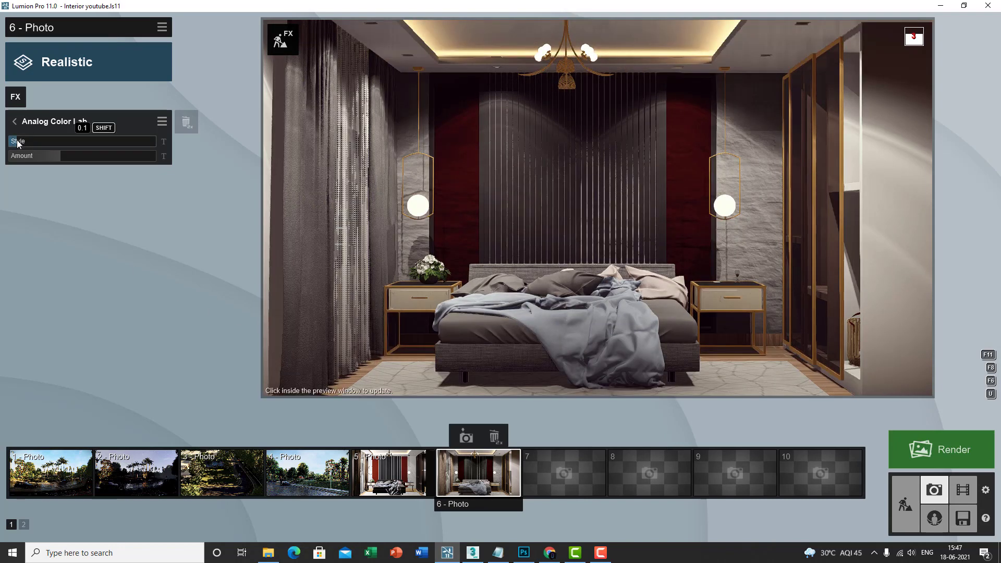
left_click(79, 142)
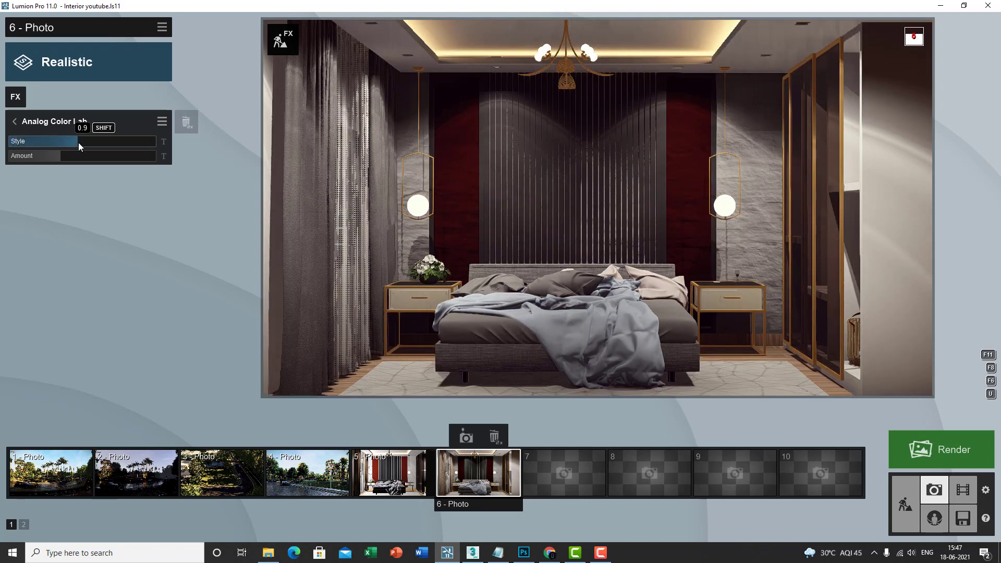
left_click(23, 157)
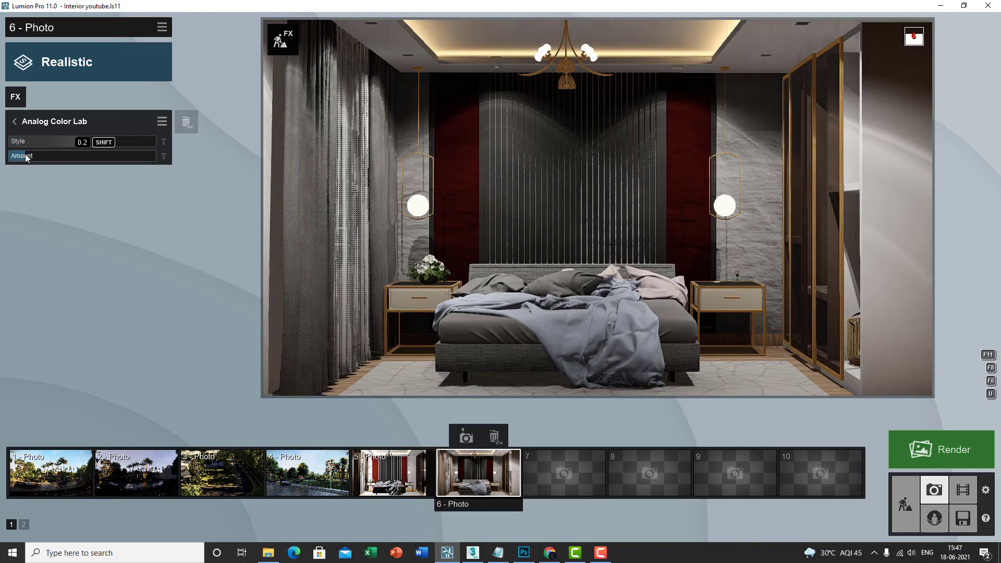
left_click(27, 156)
left_click(678, 237)
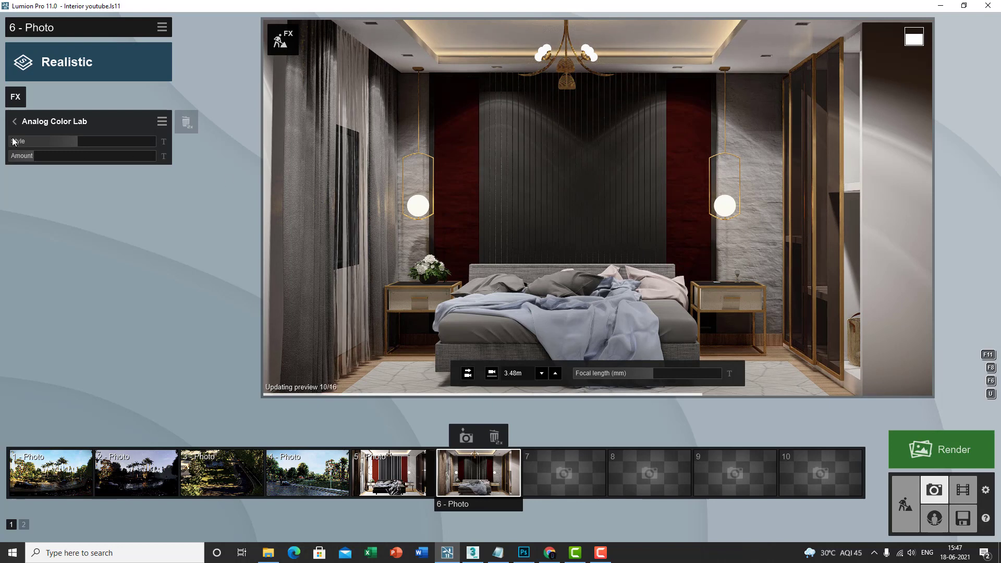
Set the Analog Color Lab style close to its minimum and its amount to 0.5
mouse_move(23, 141)
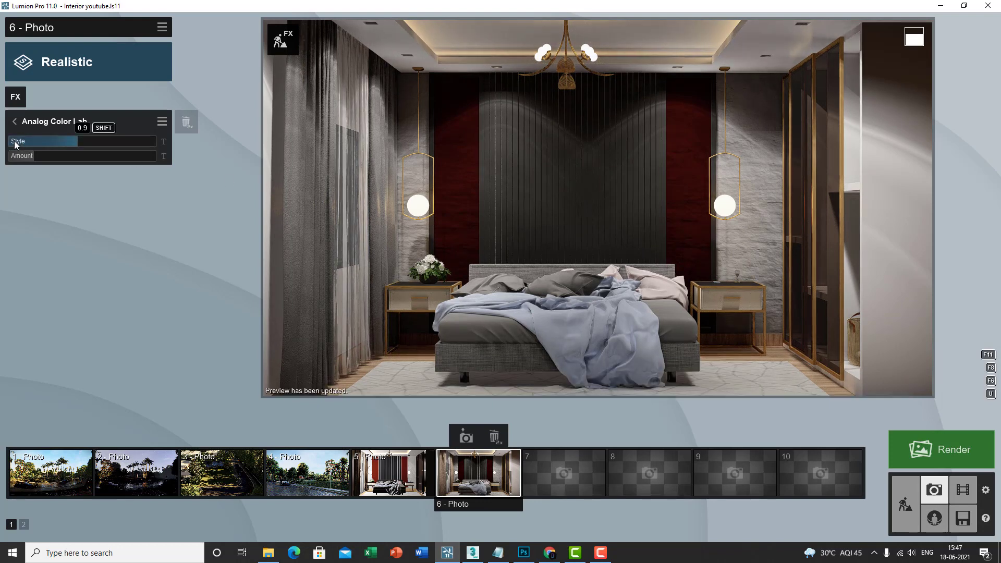
left_click(14, 145)
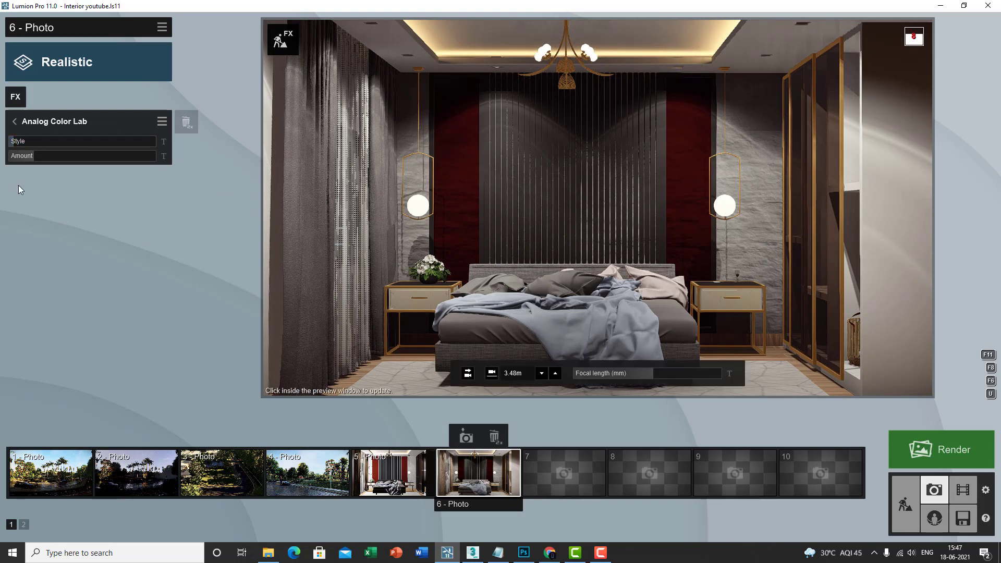
left_click(56, 156)
mouse_move(615, 240)
left_click(595, 244)
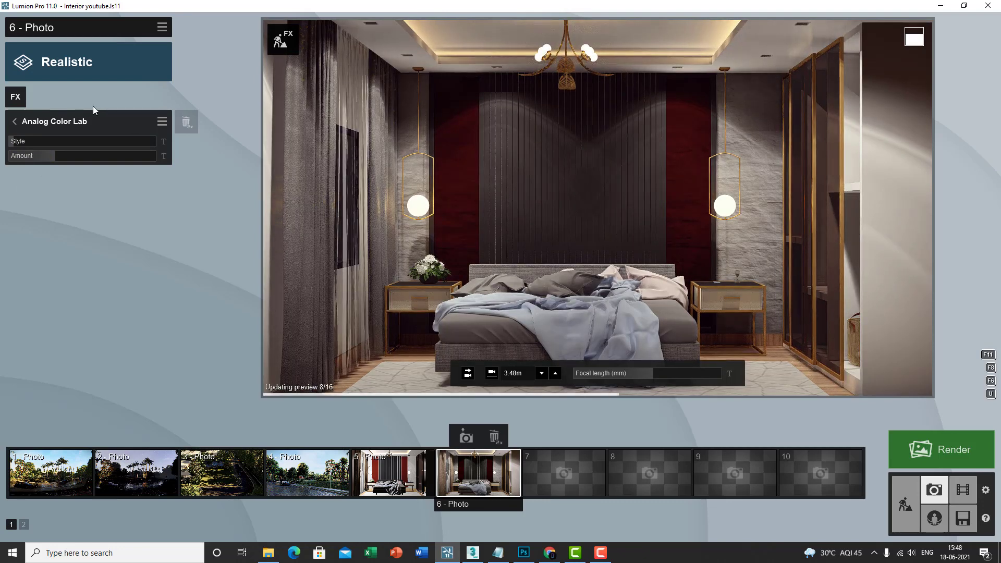
left_click(46, 158)
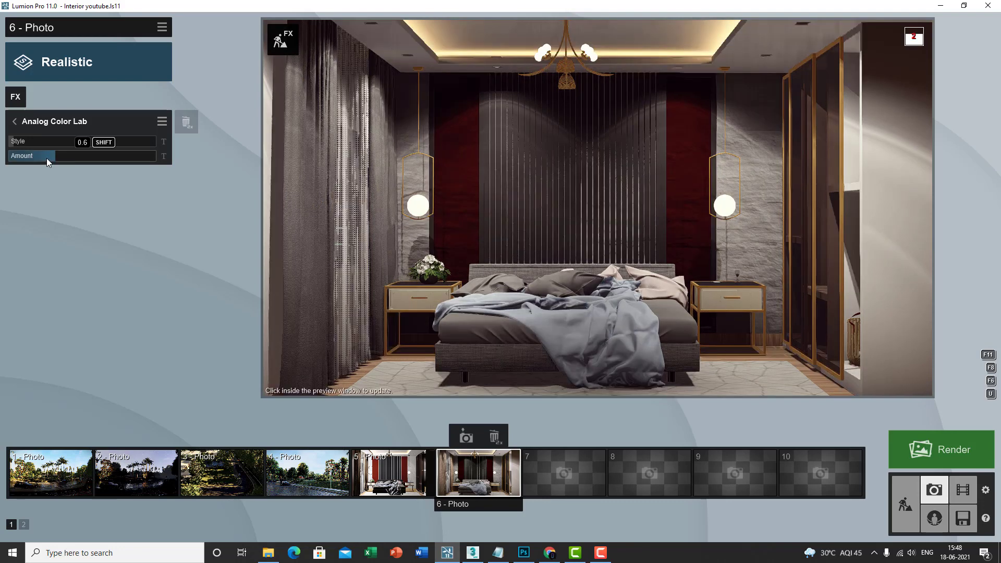
left_click(36, 120)
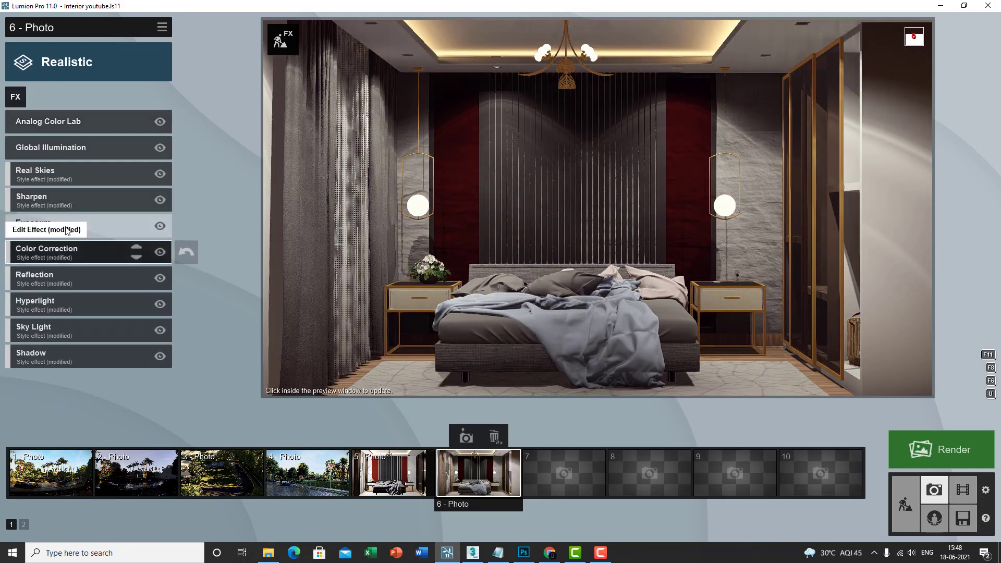
Set the Color Correction saturation to 1.0 after comparing a slightly lower value in the preview
left_click(65, 251)
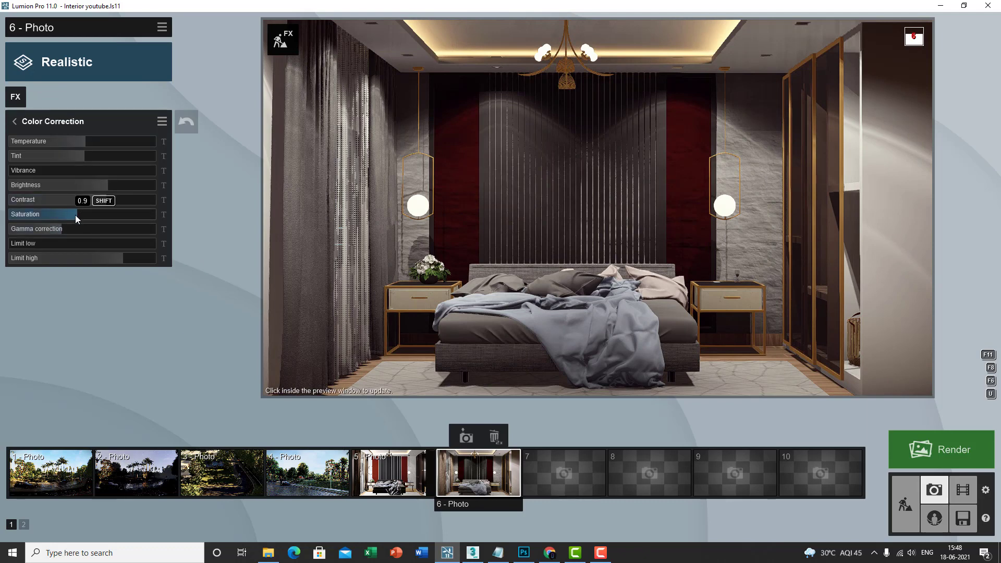
left_click(76, 214)
mouse_move(537, 247)
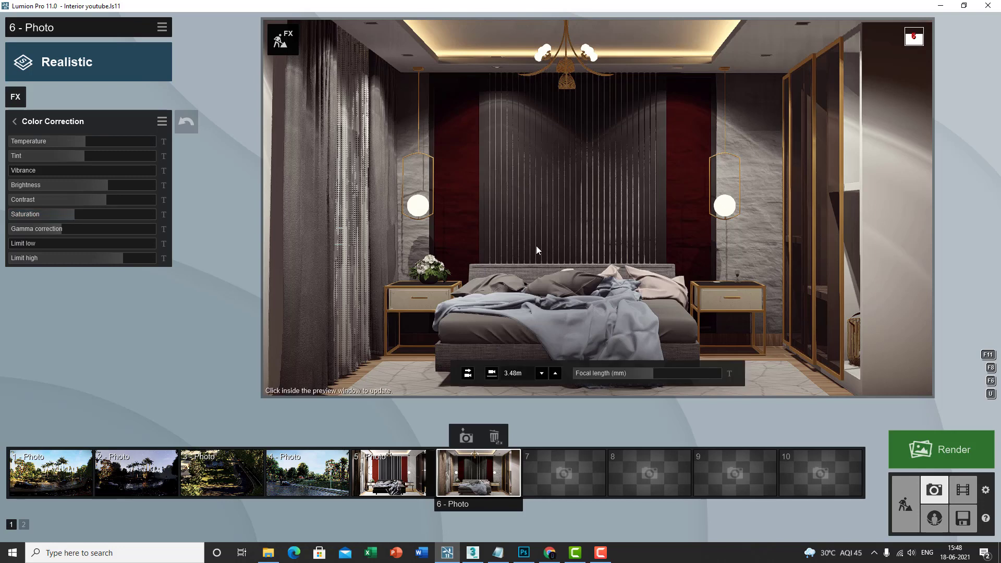
left_click(536, 246)
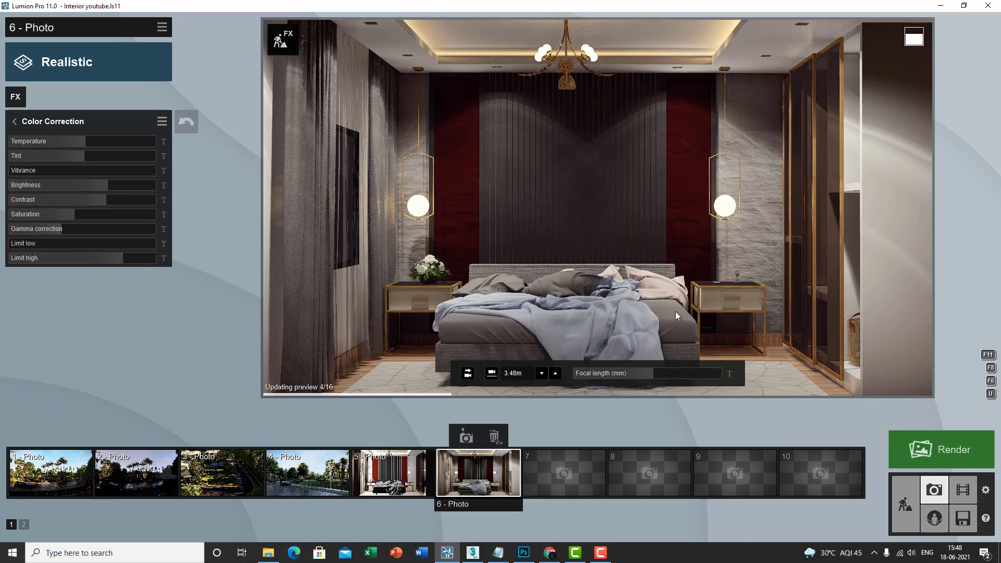
left_click(86, 215)
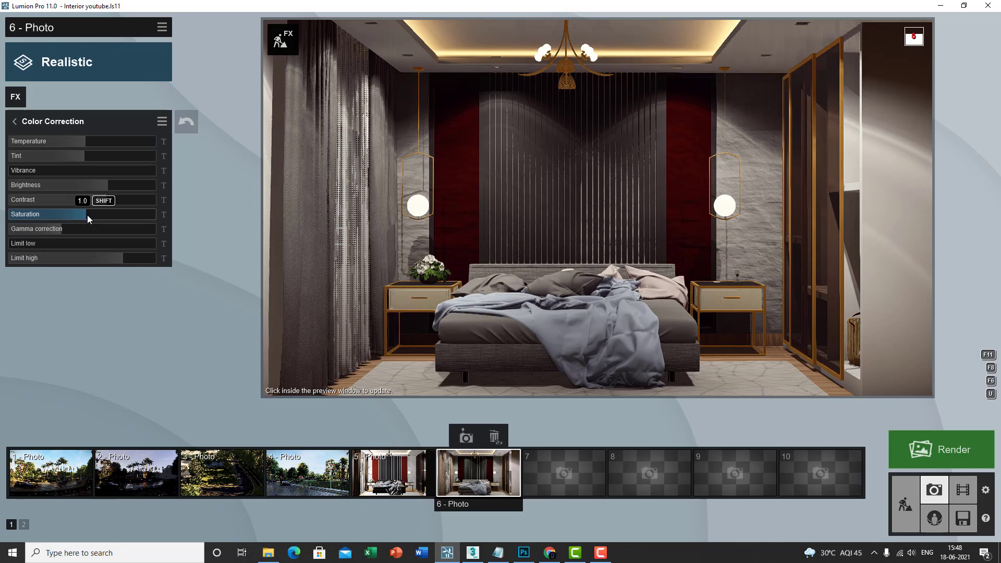
left_click(14, 121)
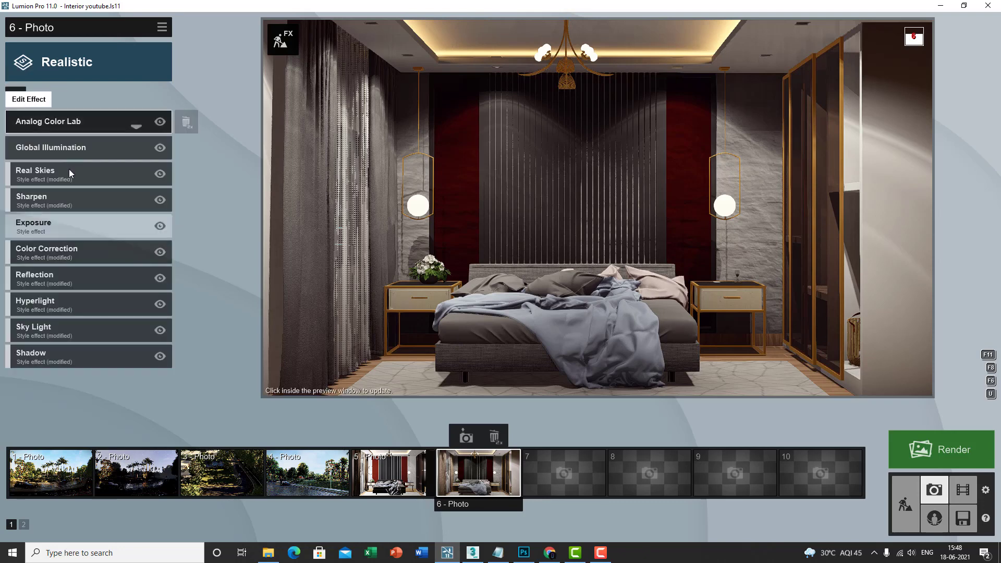
Set the Analog Color Lab style slightly below the middle of its range and refresh the photo preview
left_click(74, 130)
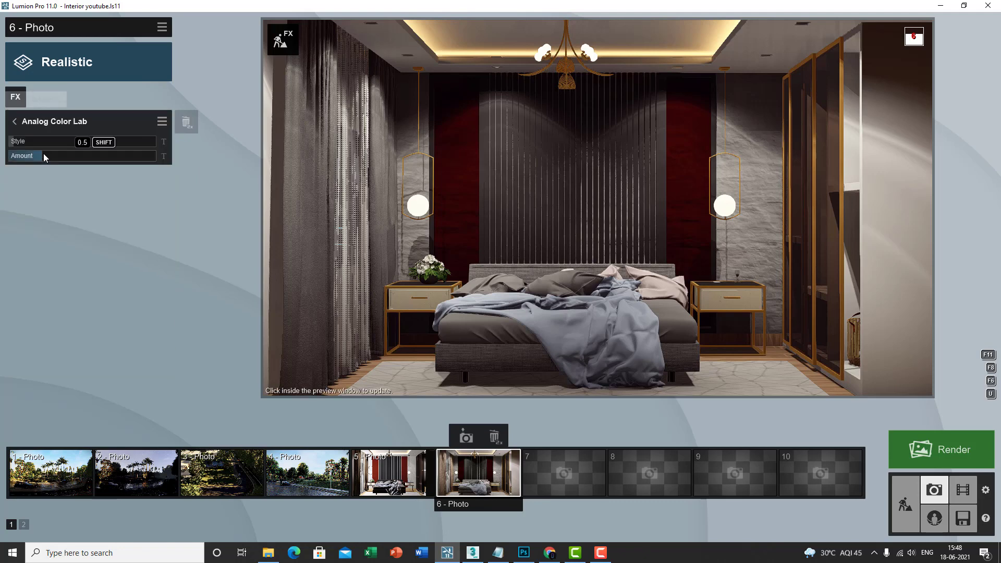
left_click(70, 146)
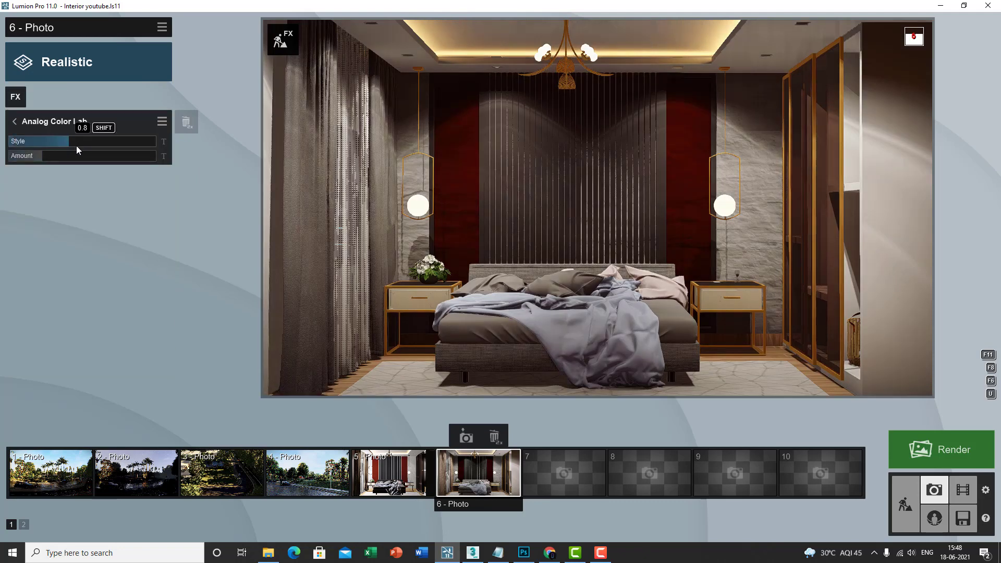
left_click_drag(77, 147, 75, 144)
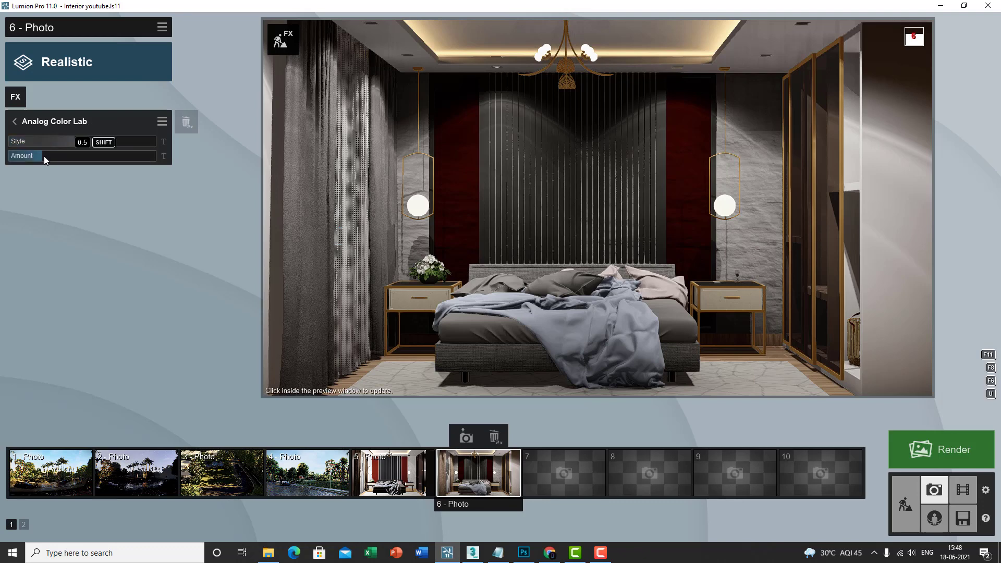
left_click(456, 169)
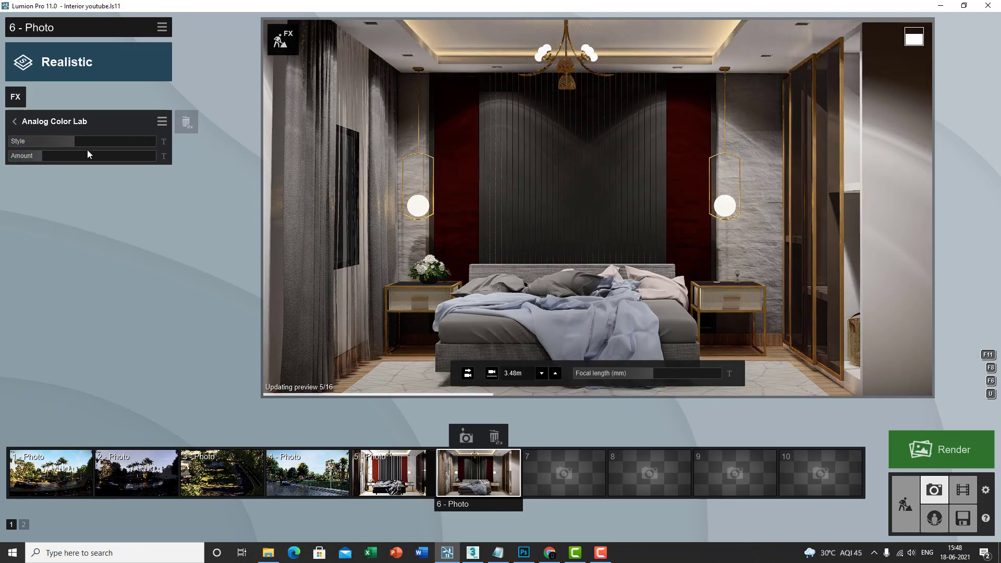
Set the Analog Color Lab amount to about a third of its range after trying 1.3 in the preview
left_click(54, 156)
left_click_drag(55, 157, 81, 158)
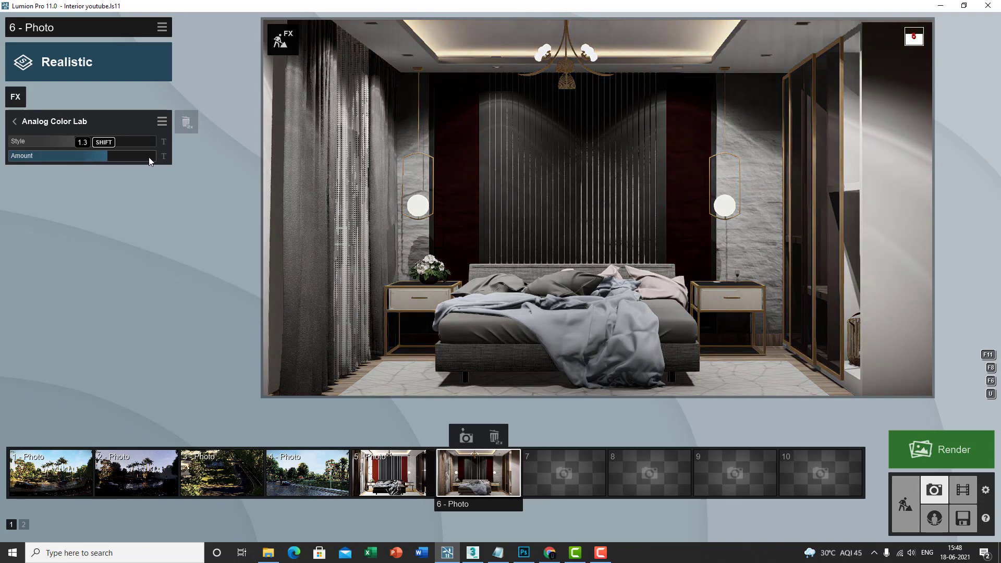
left_click_drag(148, 158, 51, 154)
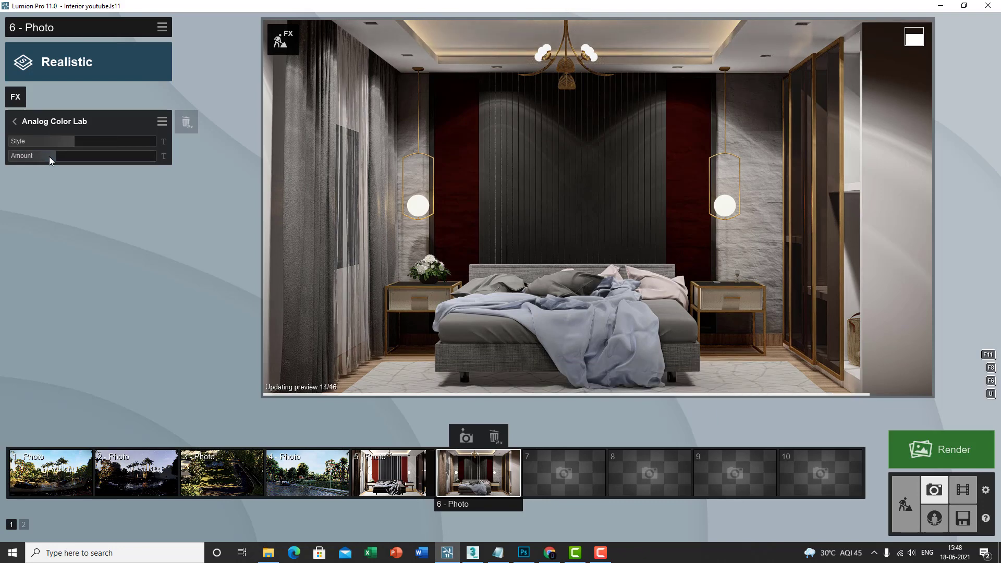
Lower the Global Illumination falloff speed to 2.3 and refresh the photo preview
left_click(38, 123)
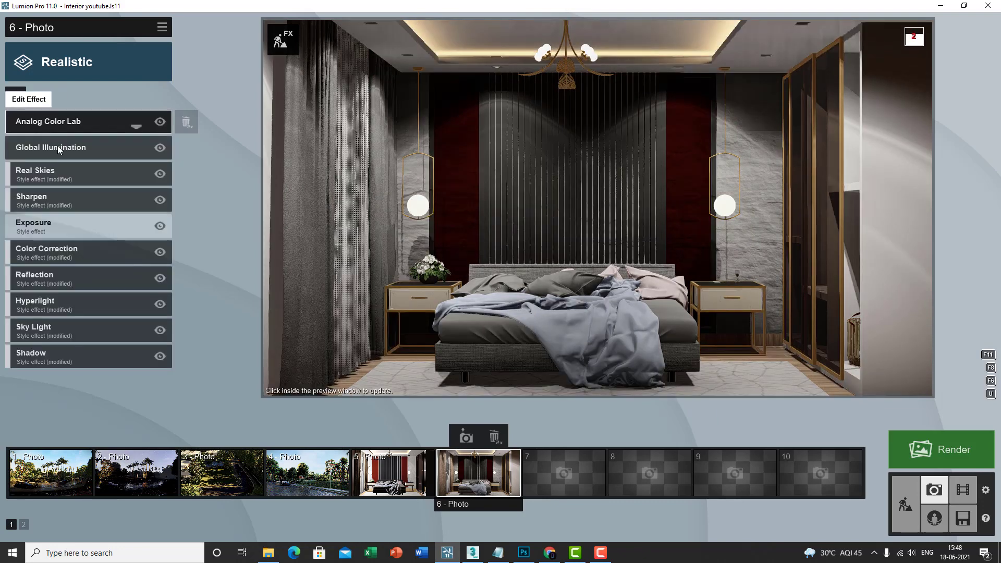
left_click(57, 146)
mouse_move(23, 192)
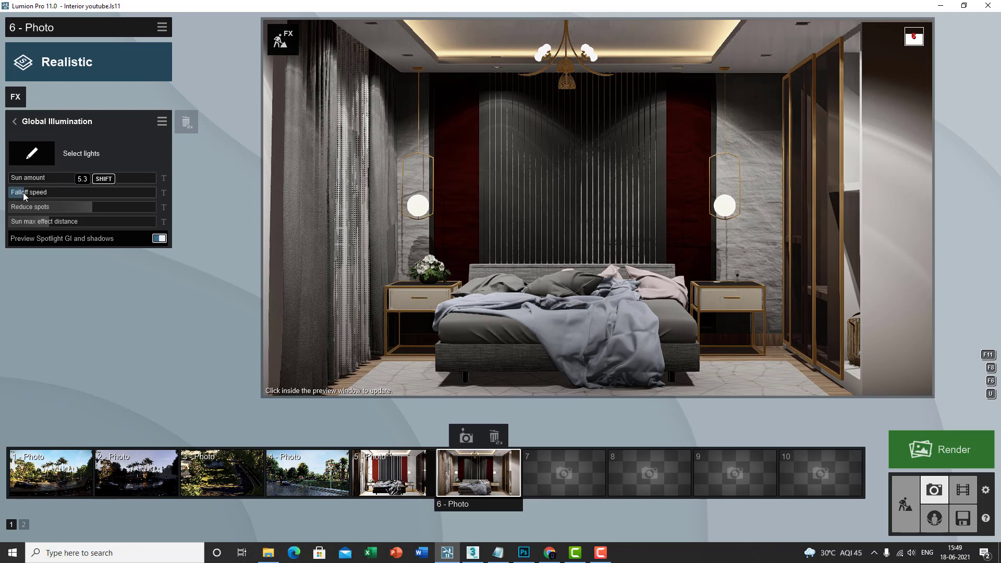
left_click_drag(23, 193, 22, 192)
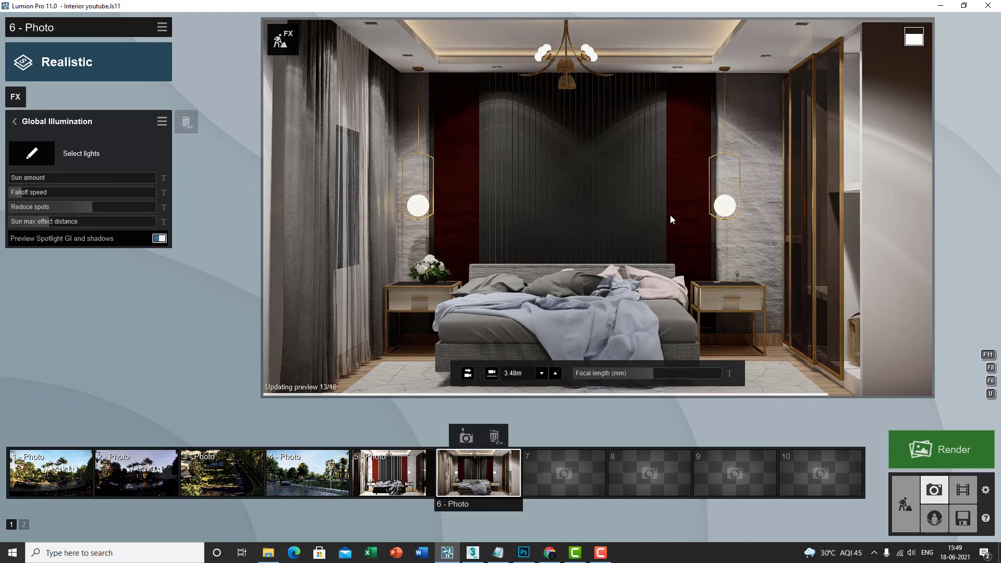
left_click(21, 192)
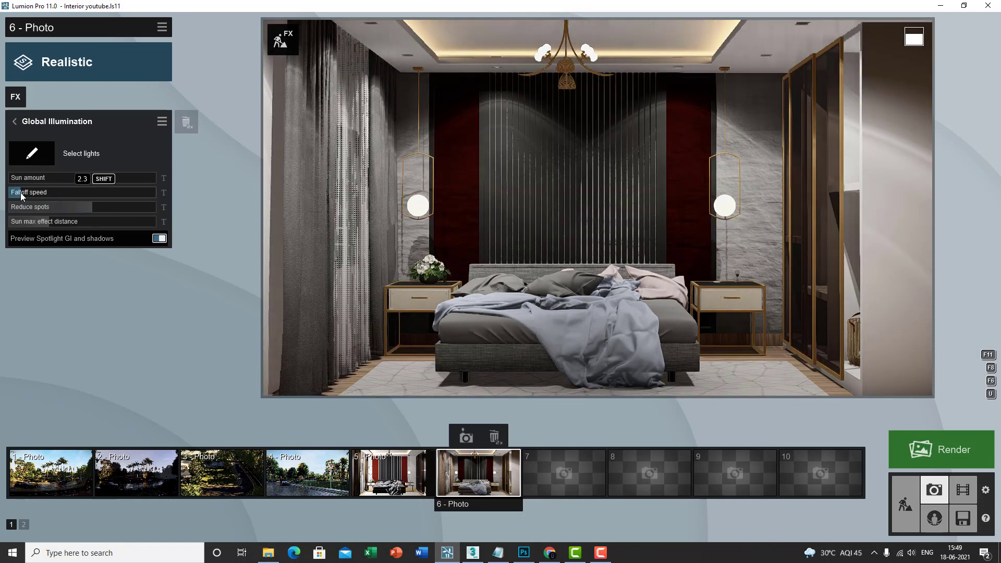
left_click(585, 286)
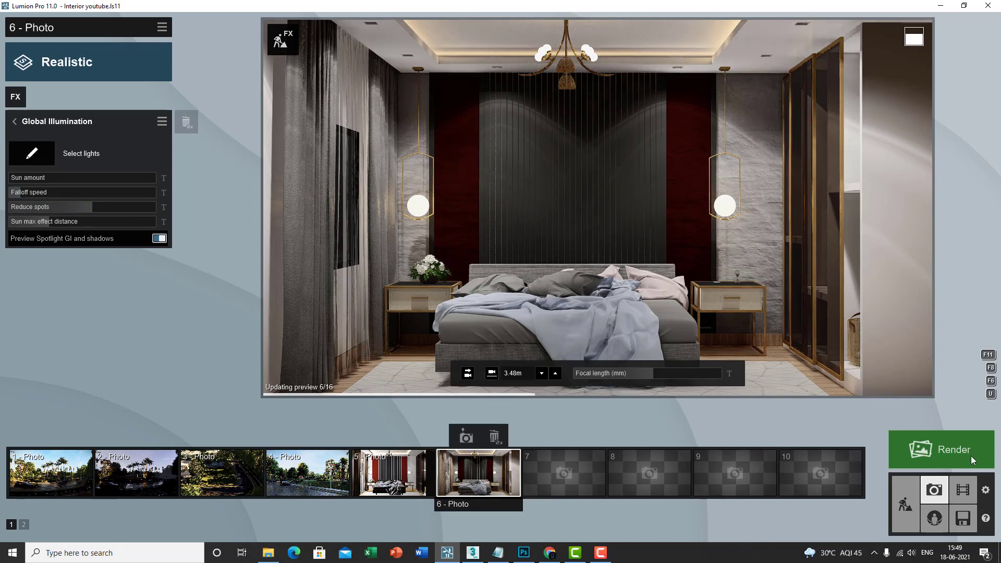
Open the photo render setup for the current shot with the S and L additional outputs selected
left_click(949, 450)
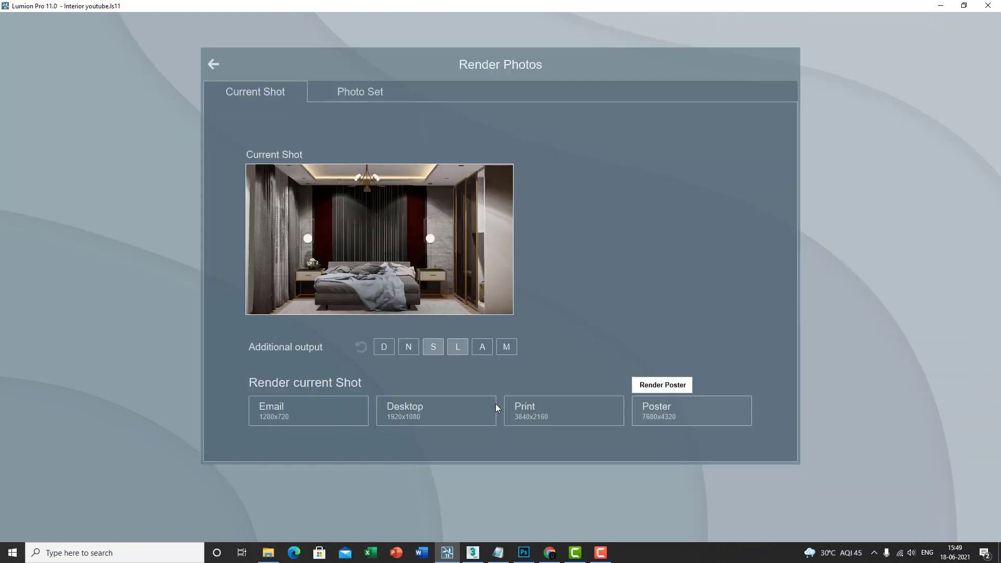
left_click(458, 347)
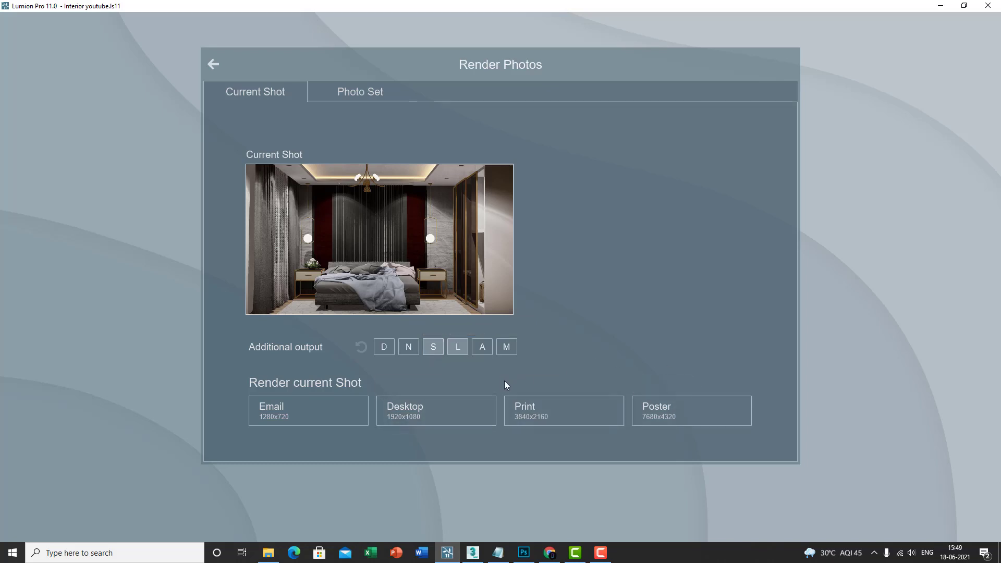
left_click(601, 553)
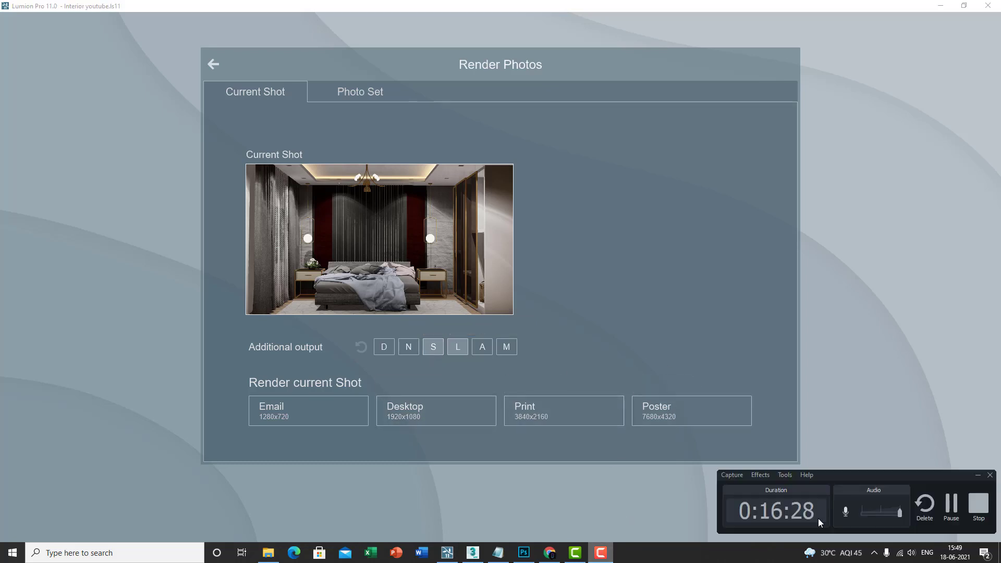
left_click(952, 507)
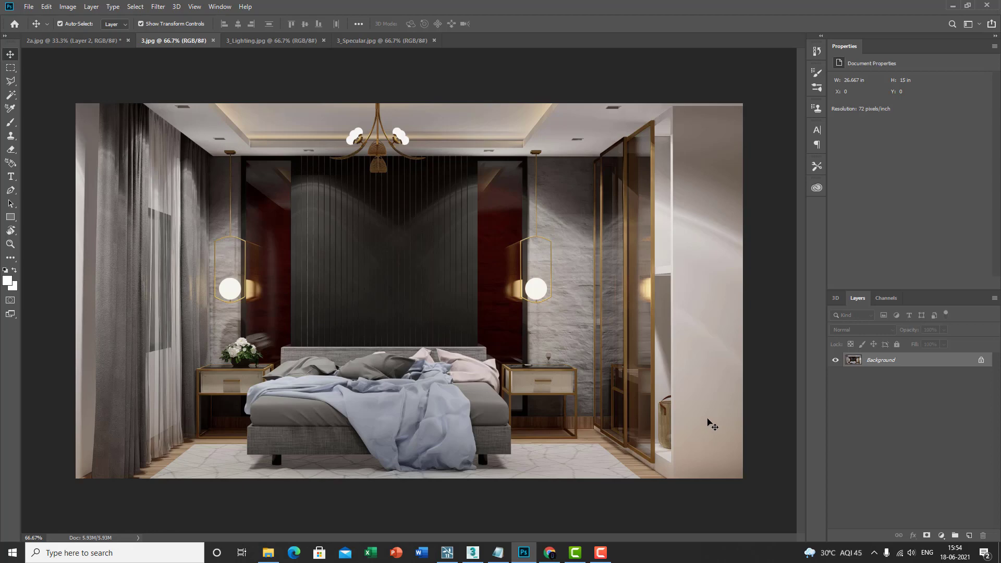
In Photoshop, examine the lighting and specular passes of the bedroom render and return to the main image 3.jpg
left_click(262, 43)
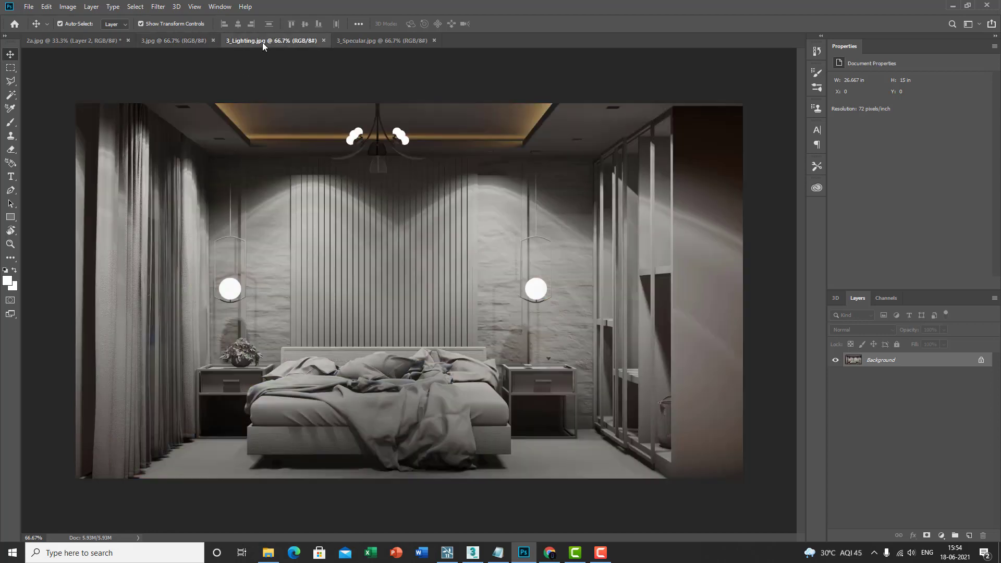
left_click(395, 40)
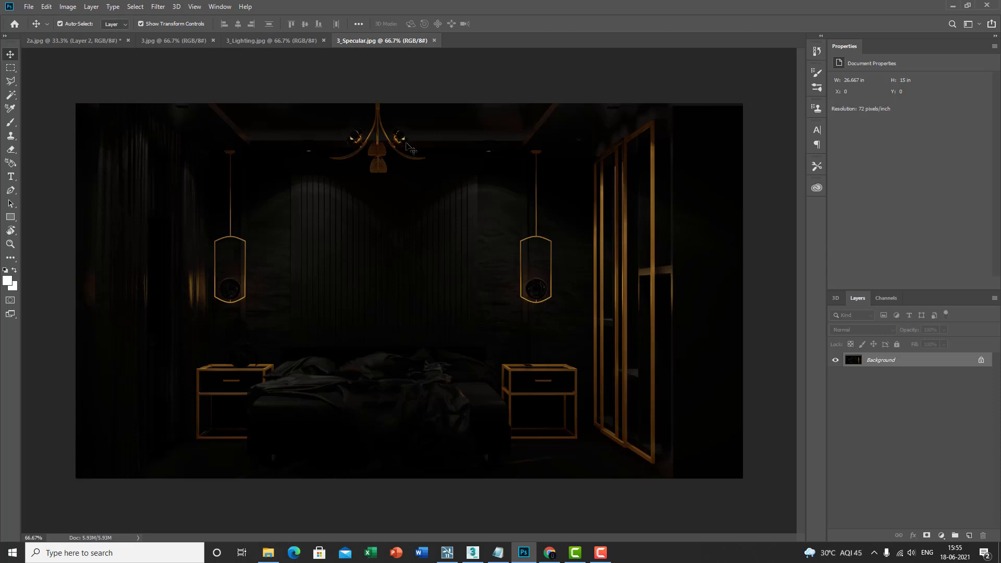
left_click(172, 41)
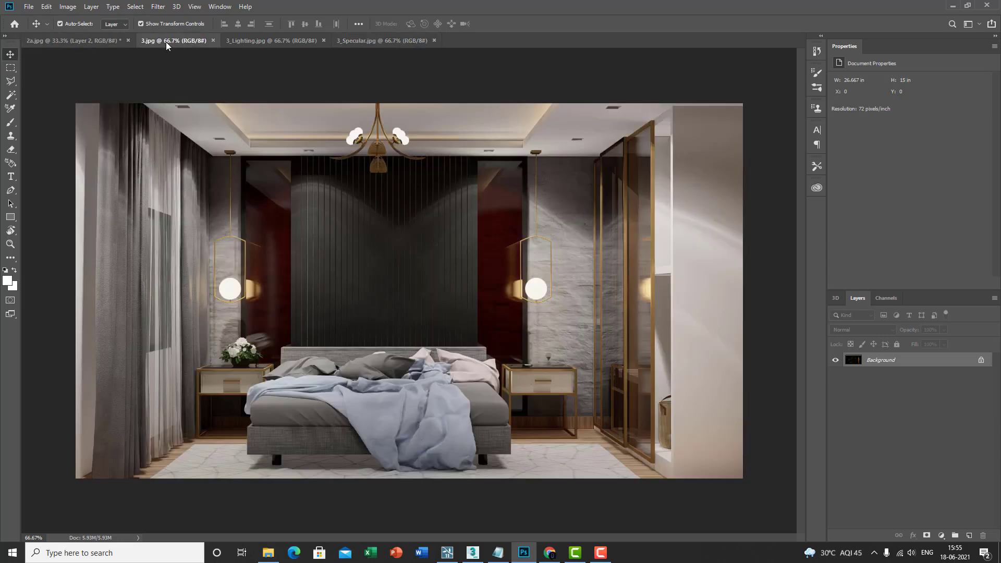
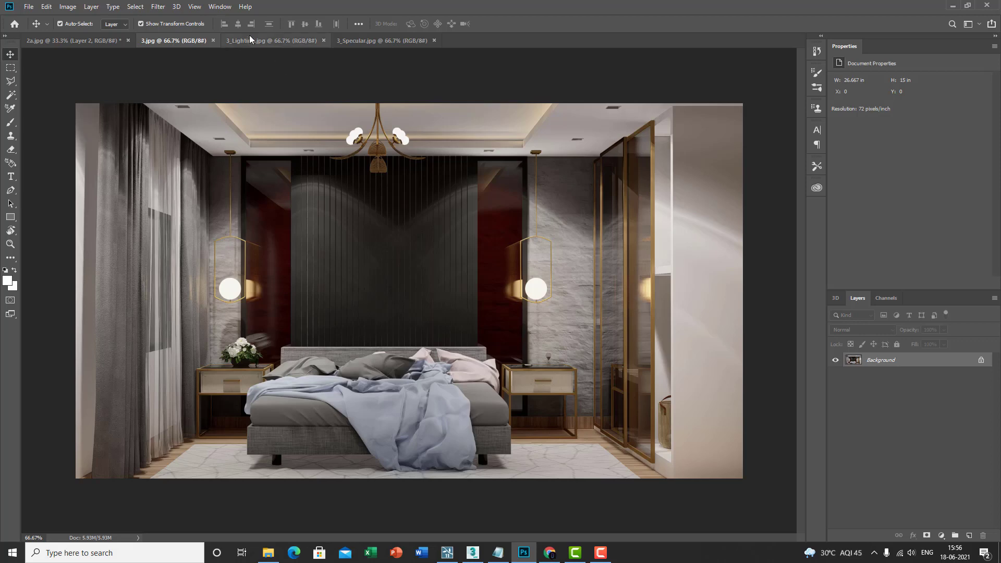
Copy the specular pass into 3.jpg as a new layer, close 3_Specular.jpg, and align the layer exactly over the render
left_click(283, 38)
left_click(389, 40)
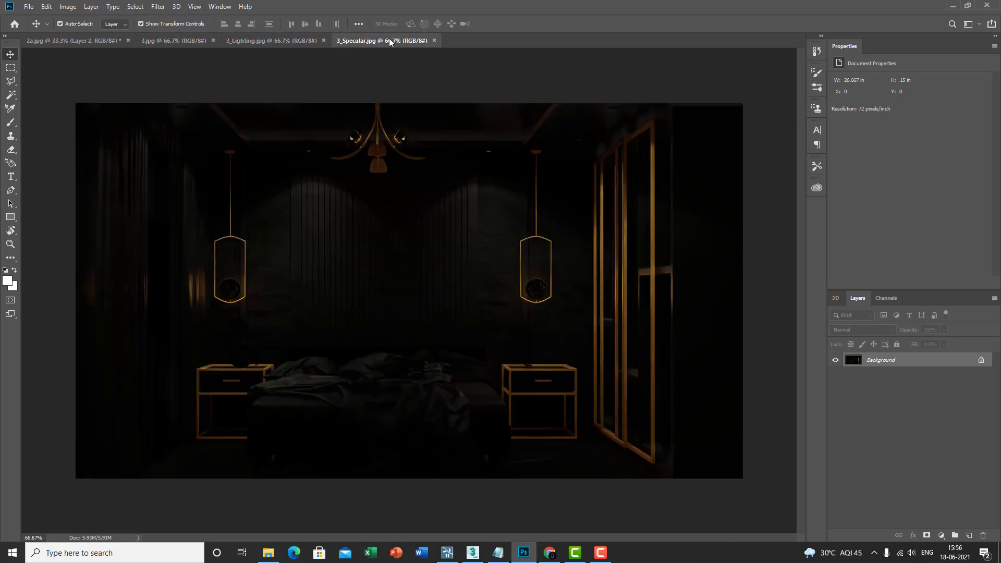
left_click(174, 39)
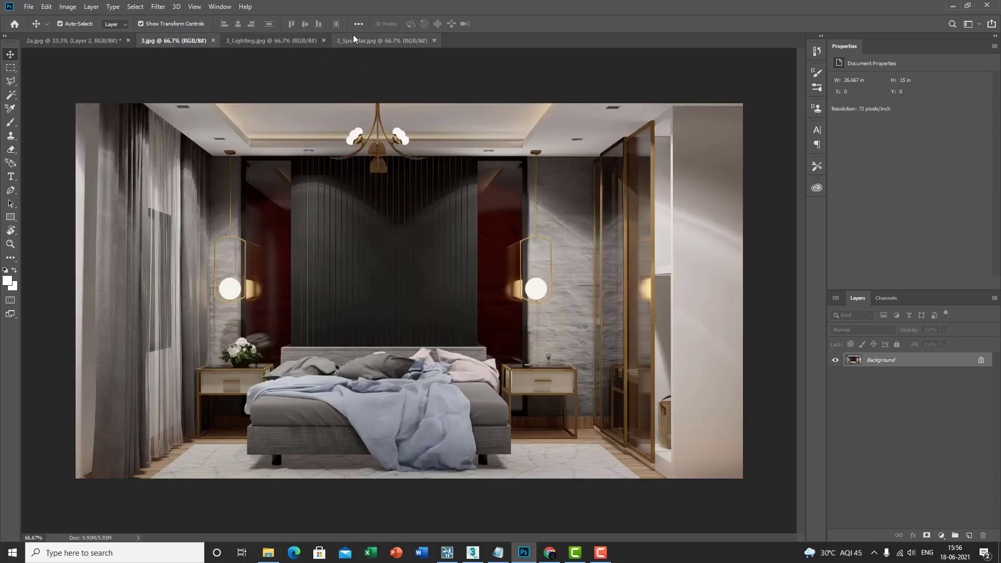
left_click_drag(355, 38, 250, 81)
left_click_drag(276, 112, 147, 159)
left_click(880, 81)
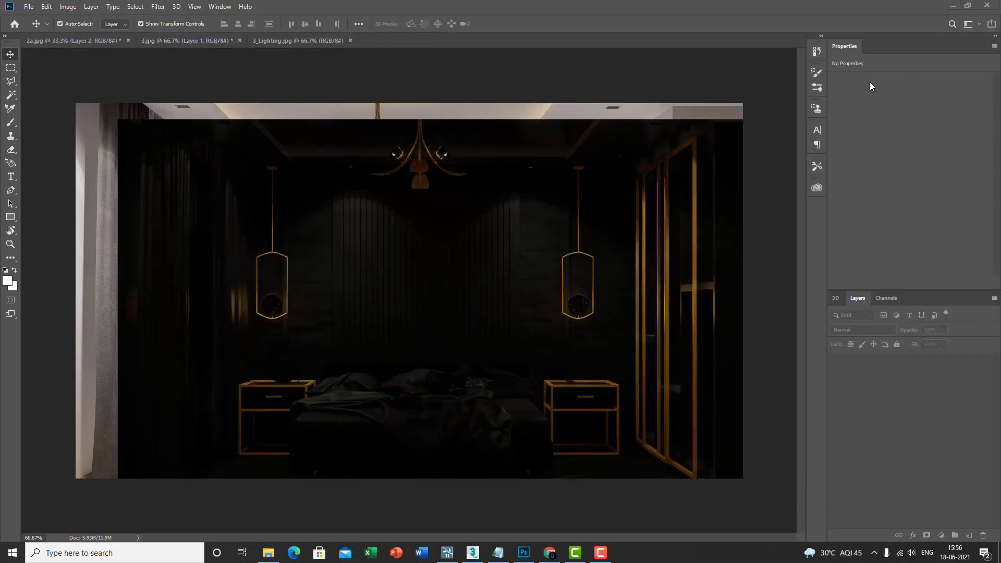
left_click_drag(473, 216, 437, 201)
Convert the locked background of 3.jpg into the regular layer Layer 0 and duplicate it
double_click(911, 376)
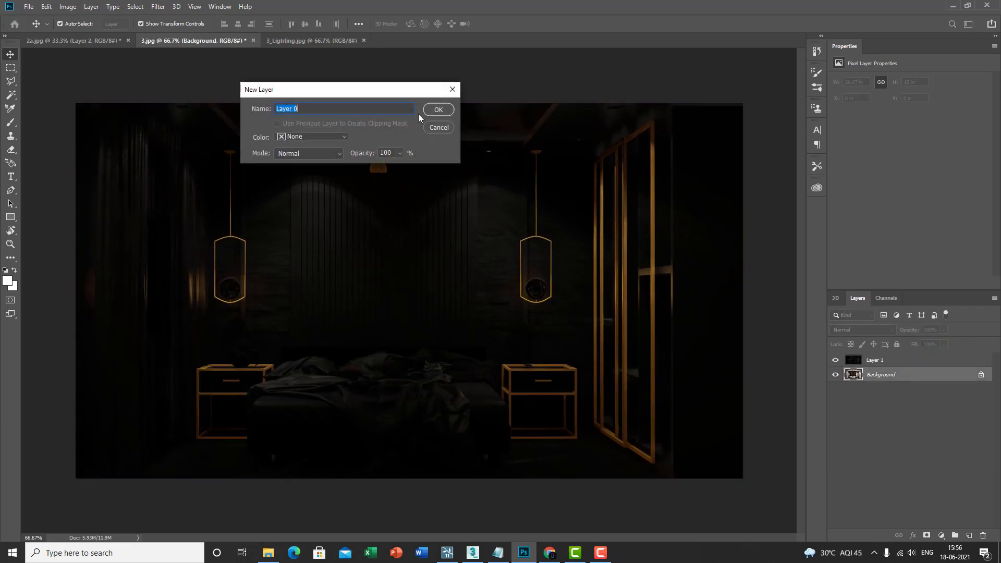
left_click(440, 108)
left_click_drag(922, 378, 969, 535)
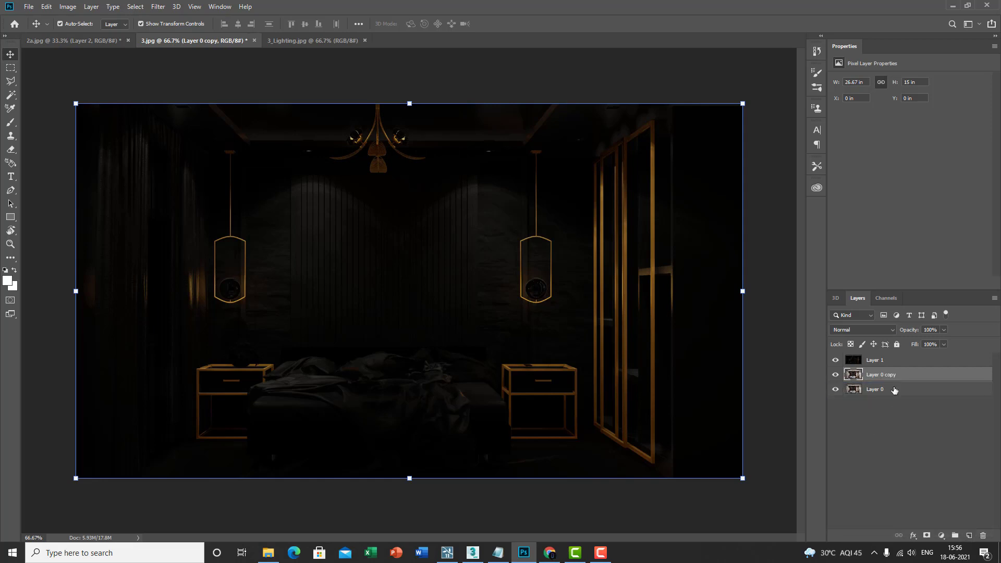
Set the specular layer's blend mode to Screen and compare the image with the layer shown and hidden
left_click(927, 359)
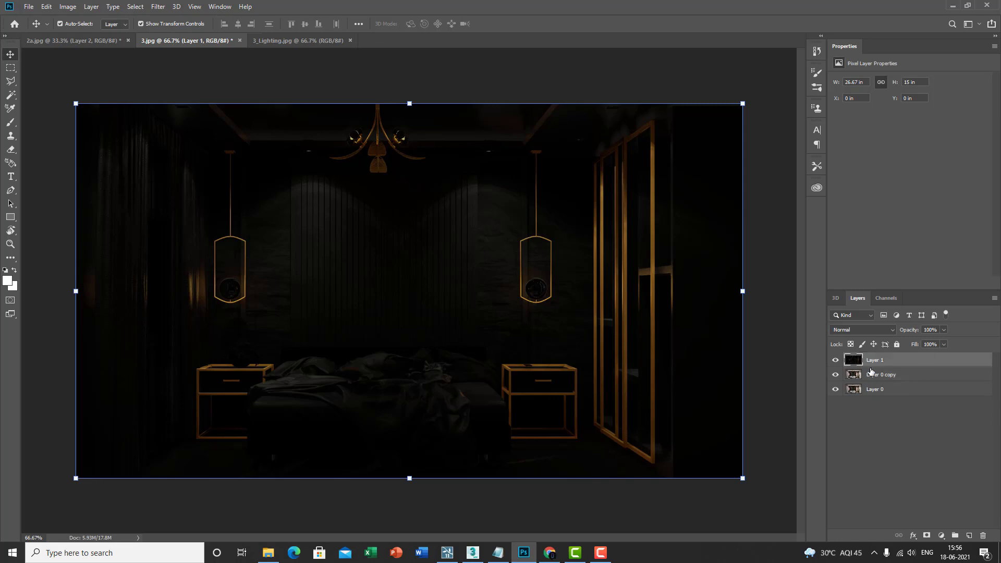
left_click(875, 330)
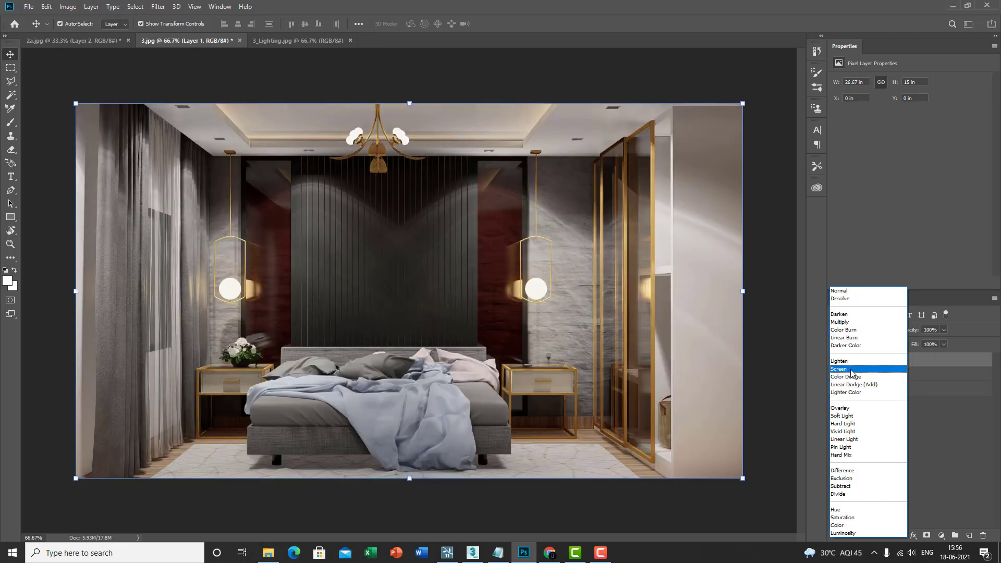
left_click(852, 369)
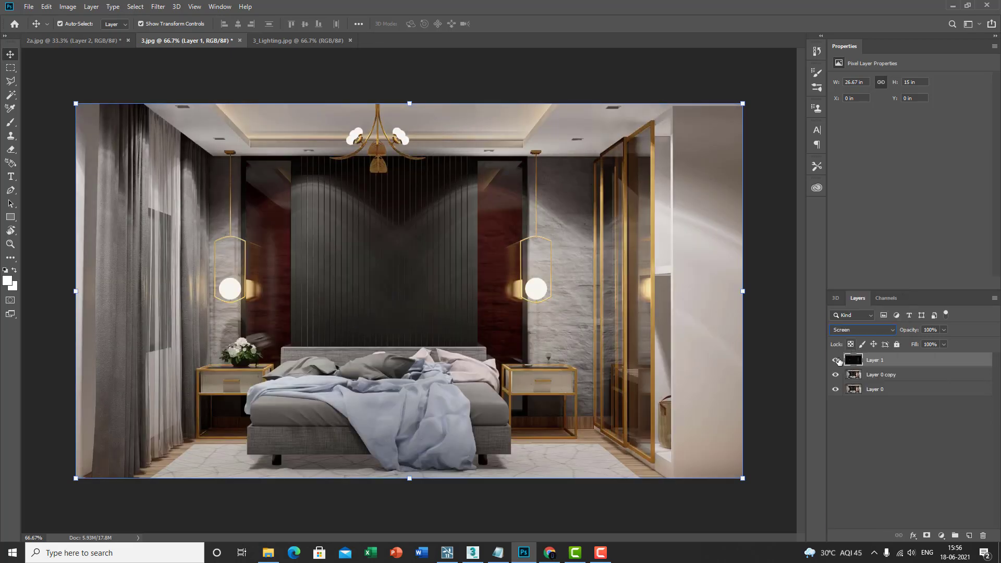
left_click(837, 361)
left_click(837, 362)
left_click(837, 362)
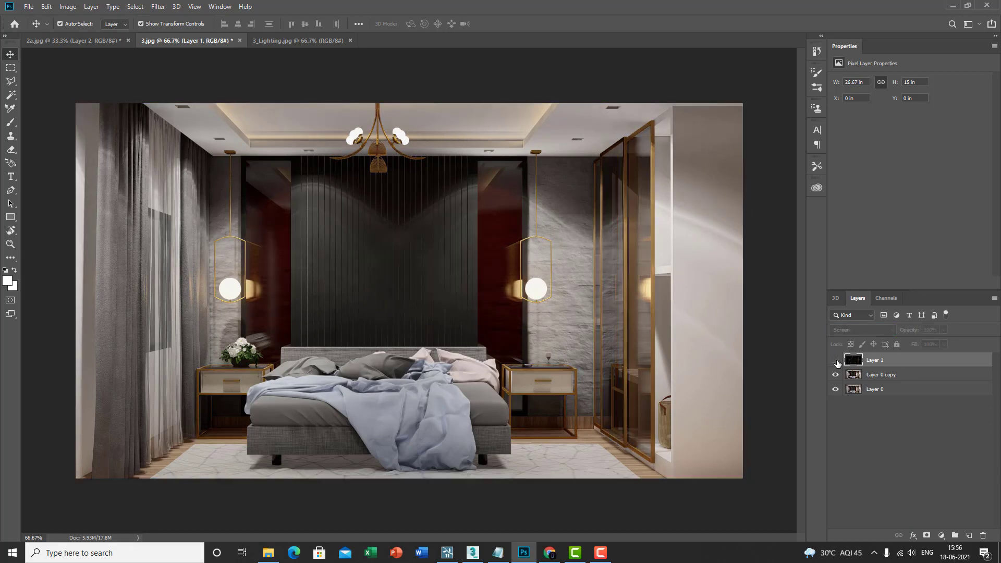
left_click(837, 362)
left_click(837, 361)
left_click(837, 362)
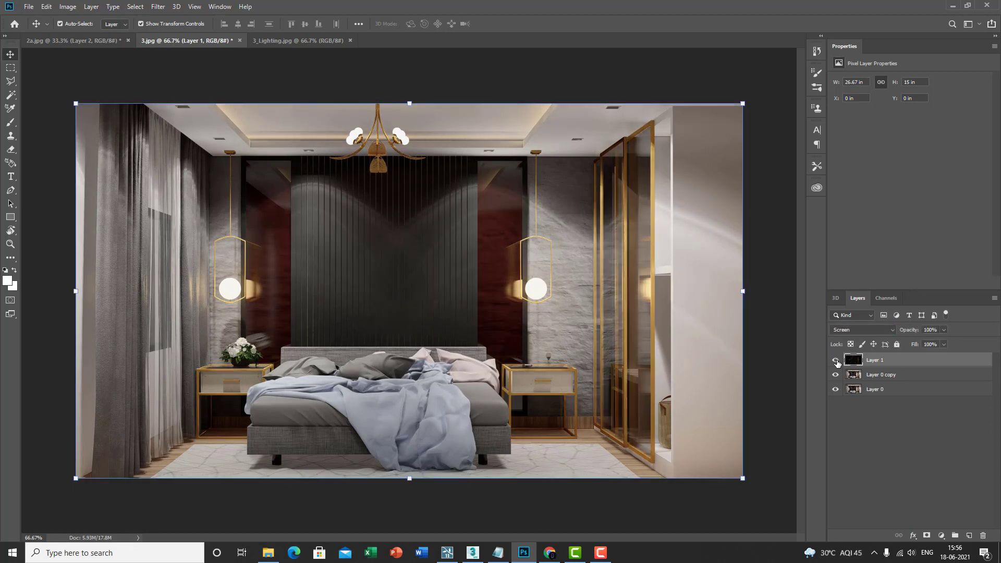
left_click(837, 362)
left_click(837, 362)
Lower the specular layer's fill to 87% and opacity to 85%, comparing the image with and without it
left_click_drag(914, 348, 902, 337)
left_click(836, 360)
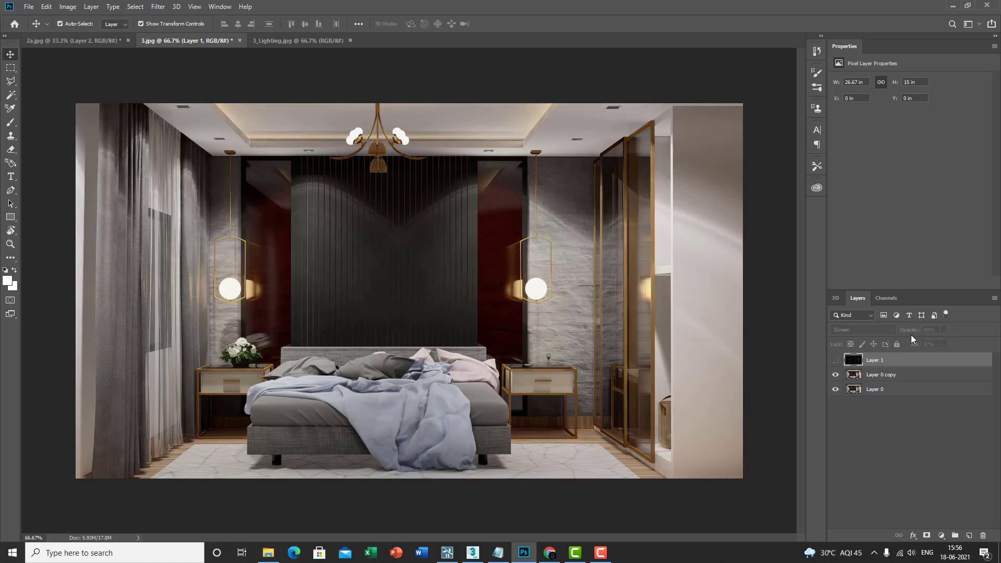
left_click(836, 360)
left_click(836, 360)
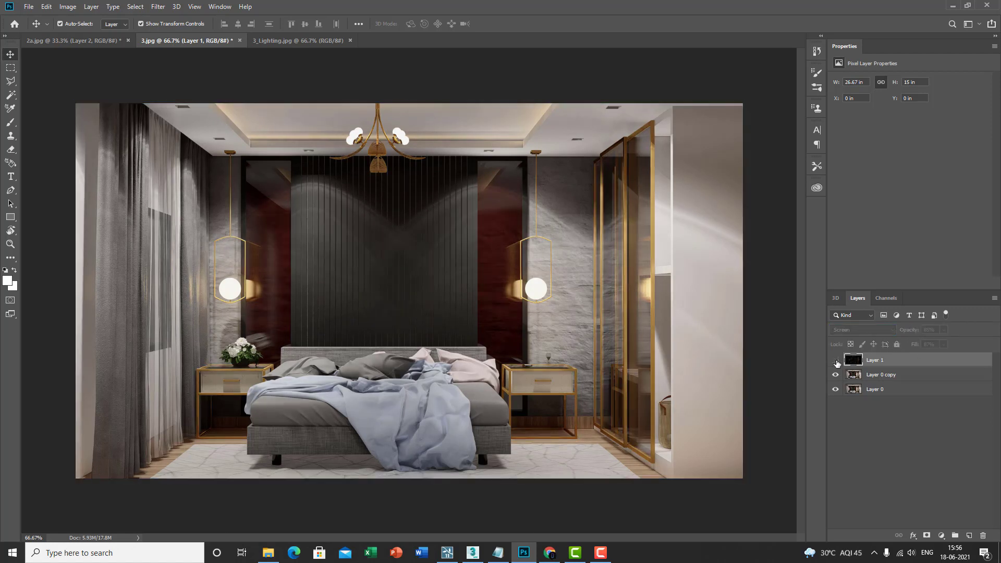
left_click(836, 360)
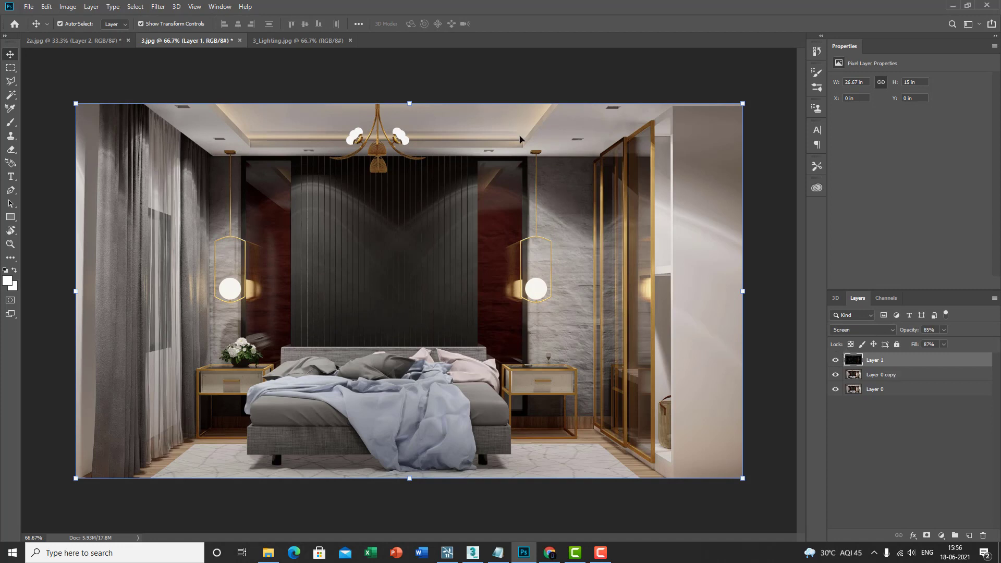
Copy the lighting pass into 3.jpg as the uppermost layer, close 3_Lighting.jpg, and align the layer to X 0, Y 0
left_click_drag(289, 45, 190, 157)
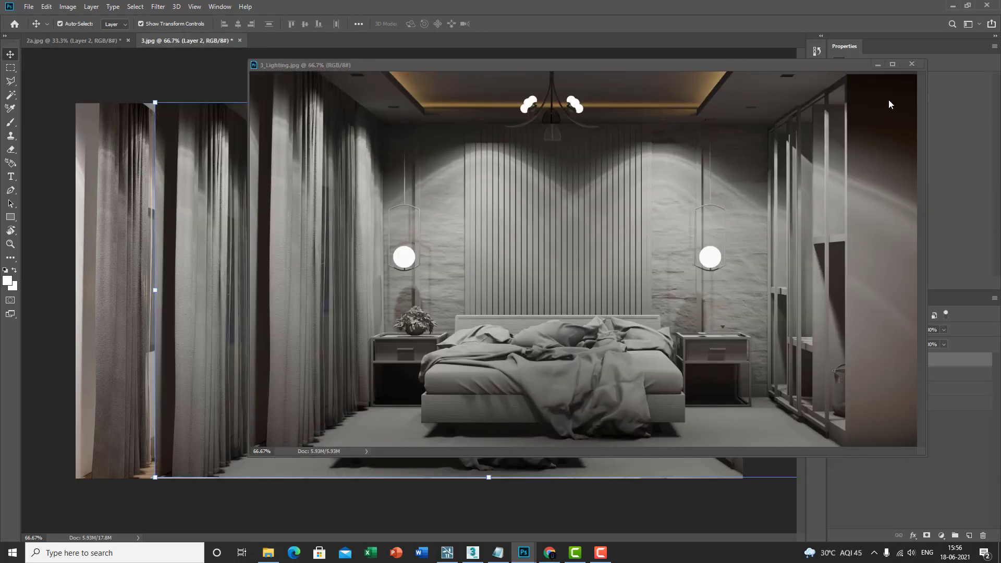
left_click(912, 65)
left_click_drag(424, 258, 352, 258)
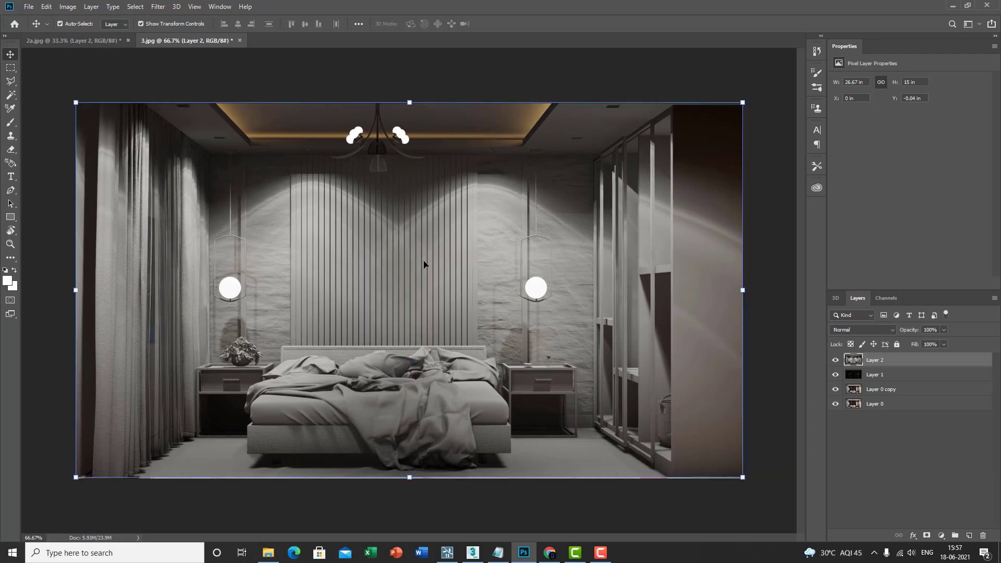
left_click_drag(424, 264, 425, 264)
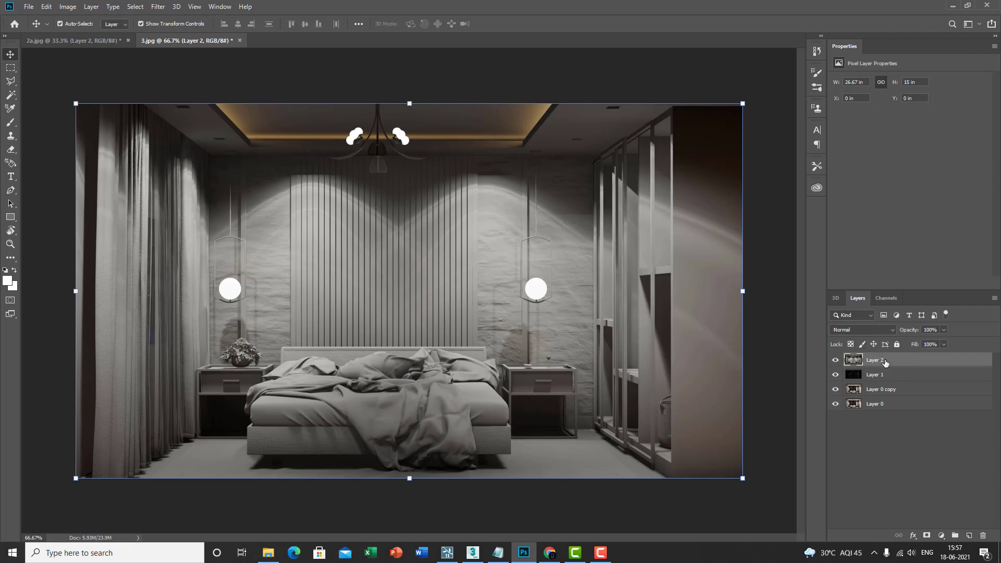
Set the lighting layer's blend mode to Soft Light and compare the image with the layer shown and hidden
left_click(867, 331)
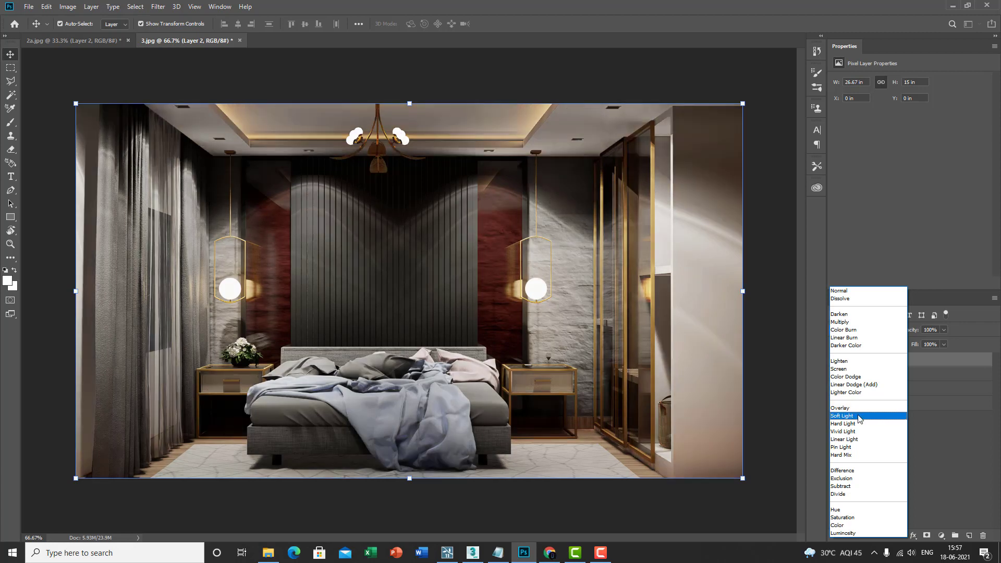
left_click(859, 416)
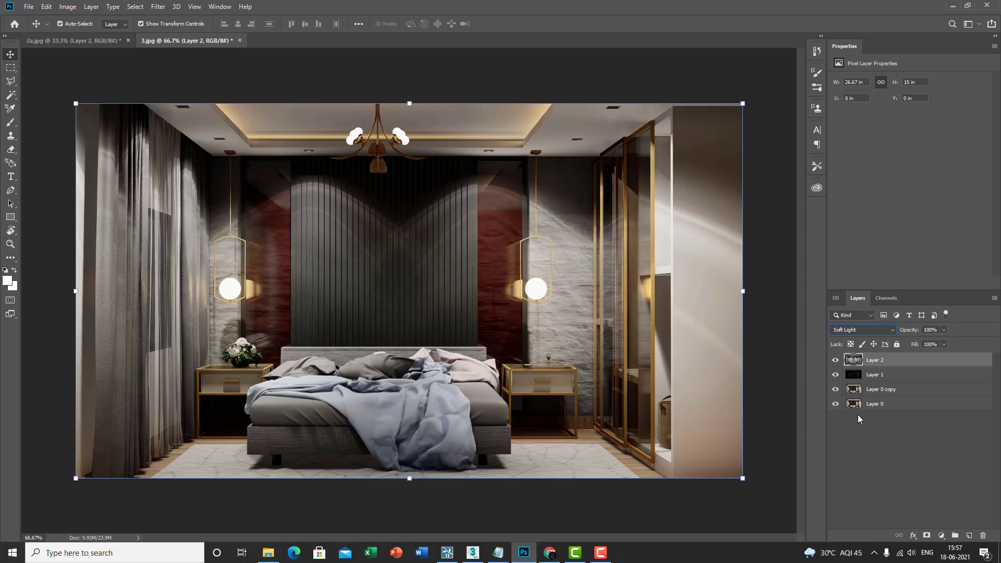
left_click(836, 360)
left_click(837, 360)
left_click(836, 359)
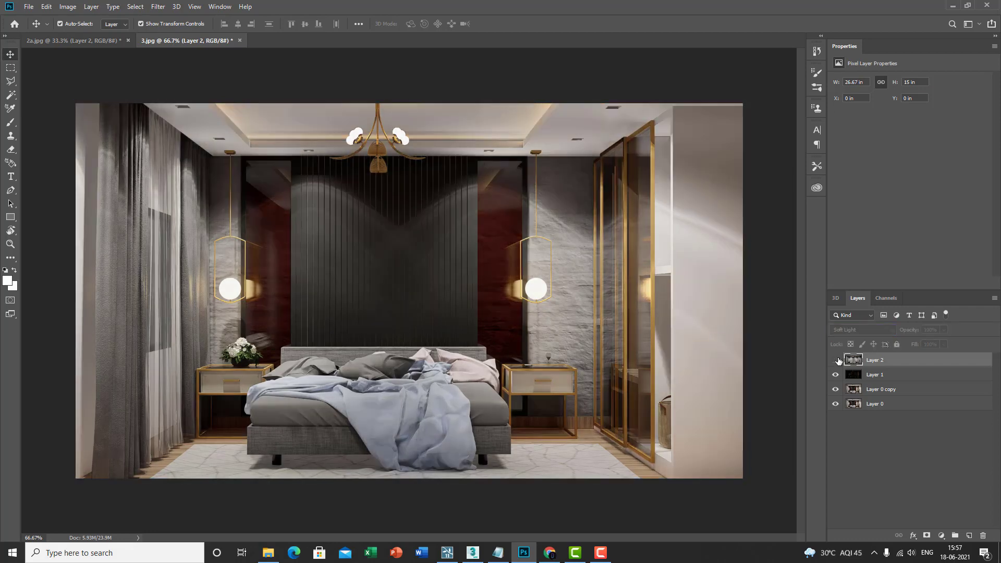
left_click(836, 360)
left_click(837, 359)
left_click(836, 360)
left_click(836, 360)
left_click(837, 359)
Reduce the lighting layer's fill to 59% and opacity to 53%, toggling its visibility to judge the strength
left_click_drag(914, 345, 893, 330)
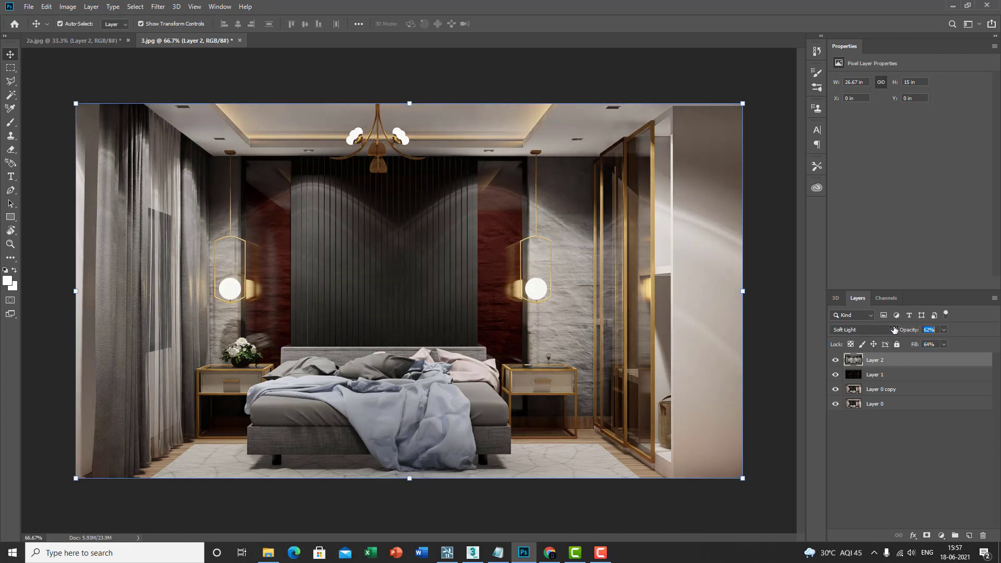
left_click(836, 361)
left_click(836, 362)
left_click(836, 361)
left_click(836, 361)
left_click_drag(914, 347, 906, 332)
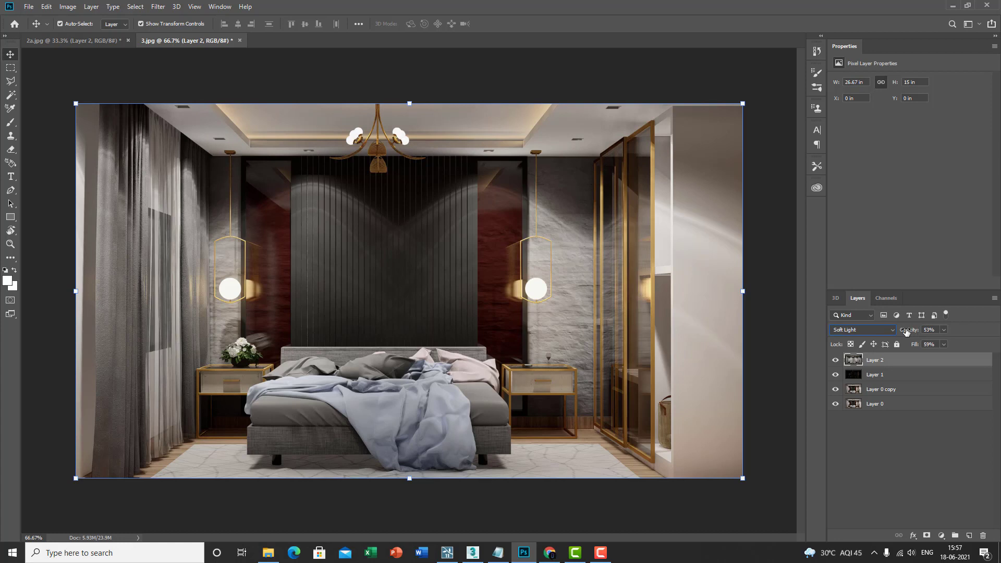
left_click(837, 360)
left_click(837, 361)
left_click(837, 360)
left_click(836, 360)
Merge Layer 2, Layer 1 and Layer 0 copy into one layer and compare it with the original render beneath
left_click(893, 375)
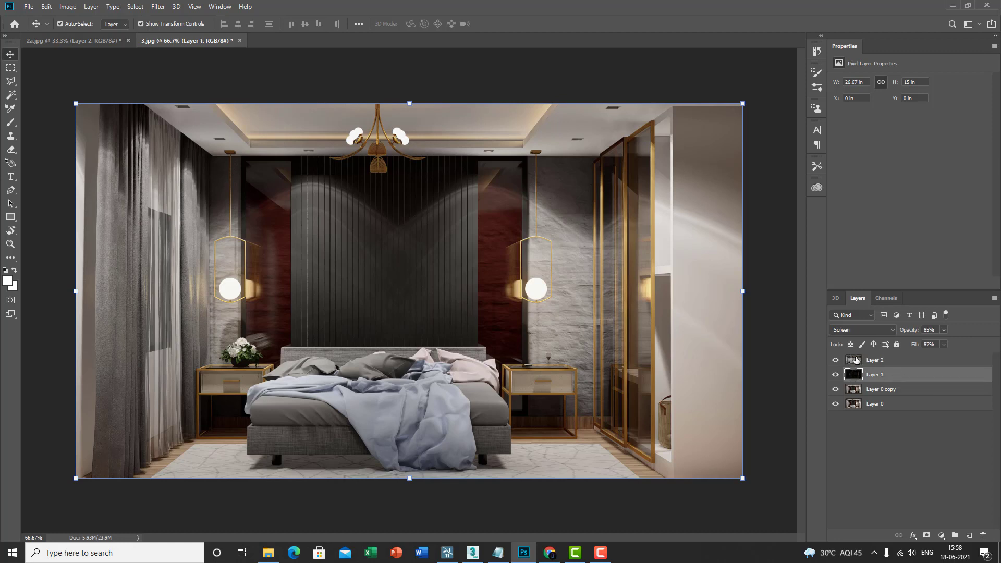
left_click(895, 390, "ctrl")
left_click(887, 360, "ctrl")
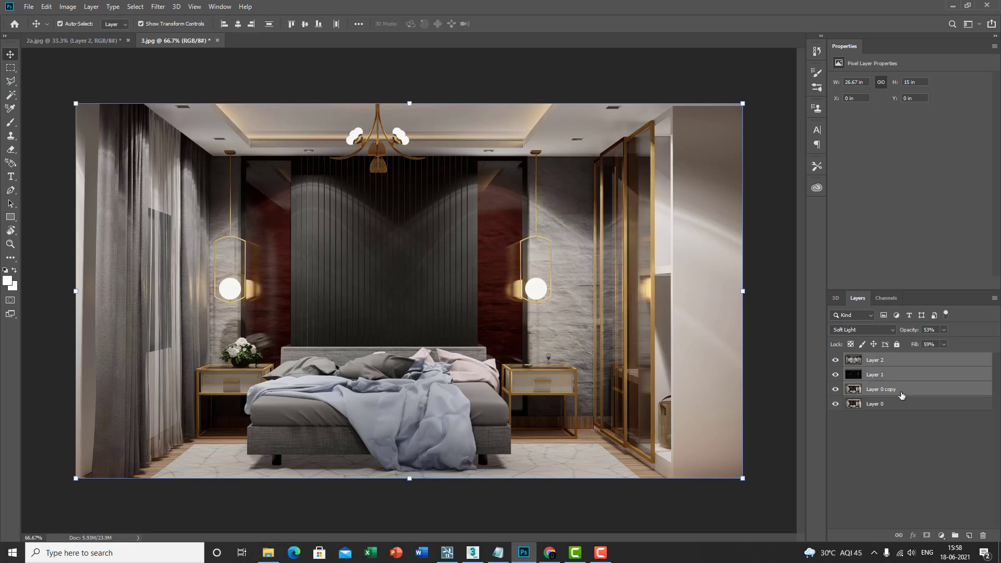
right_click(902, 391)
left_click(838, 409)
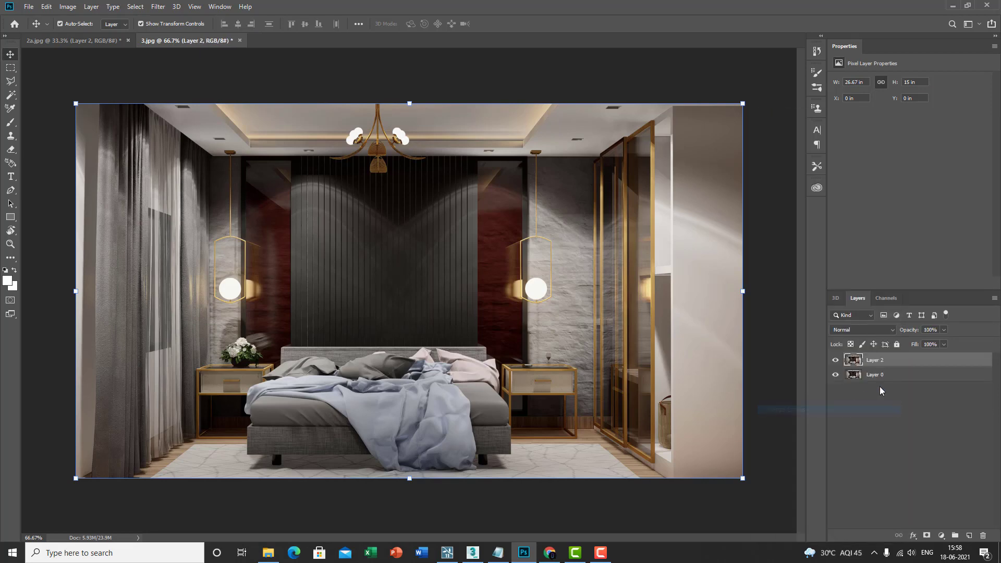
left_click(834, 361)
left_click(835, 360)
left_click(835, 361)
left_click(835, 361)
left_click(835, 361)
left_click(835, 361)
Start the Camera Raw Filter on the merged layer and set the Temperature to -2
left_click(158, 6)
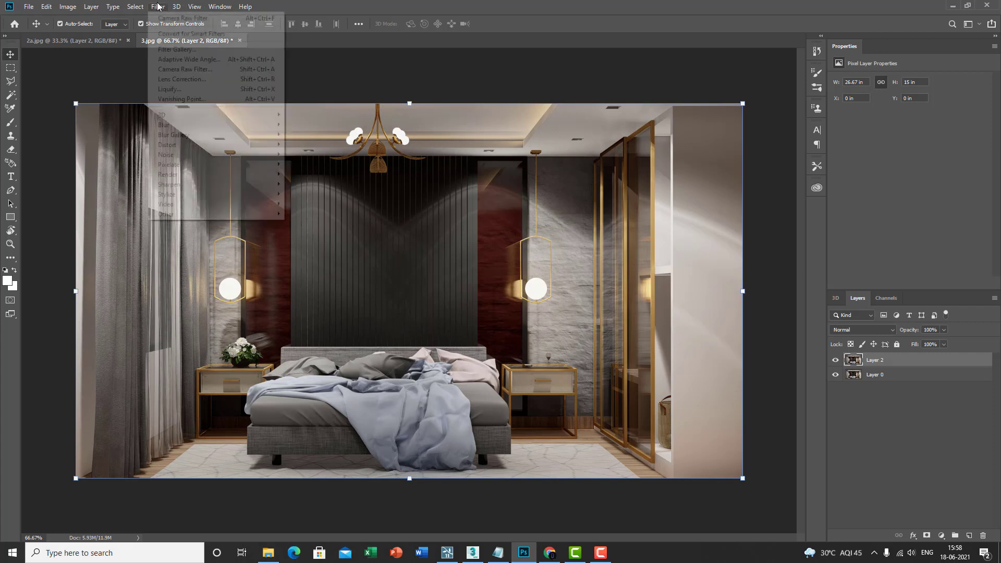
left_click(185, 68)
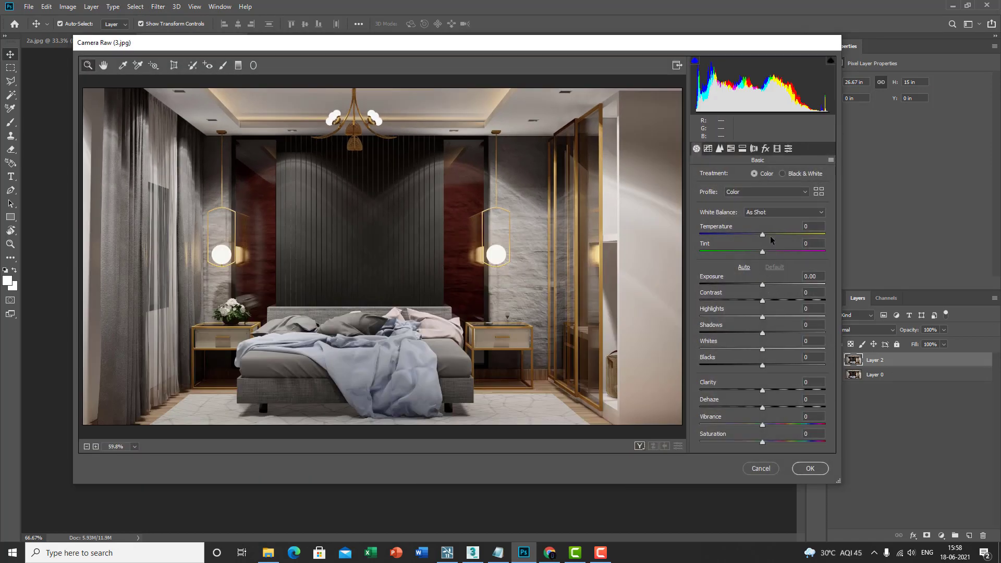
left_click(813, 225)
type("-2")
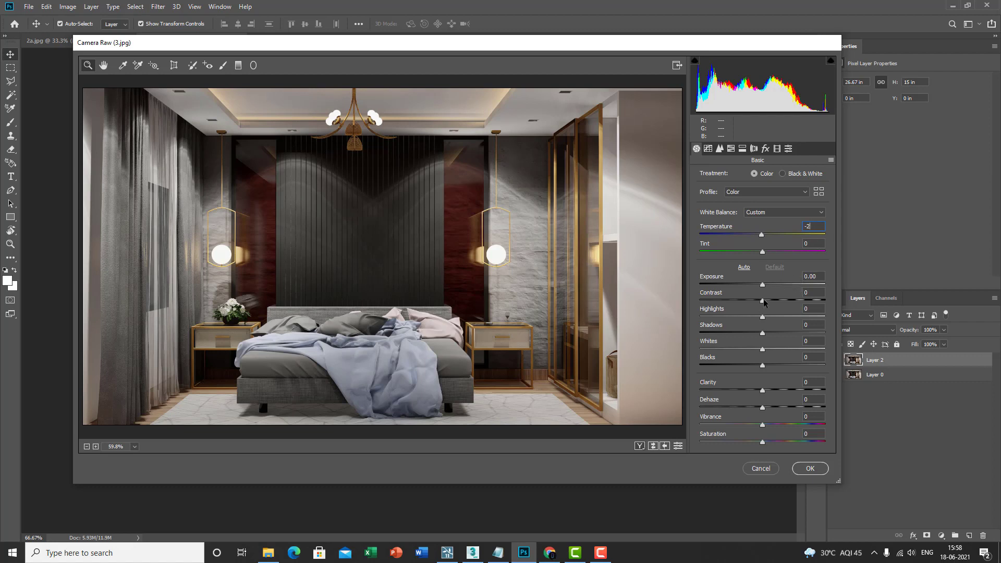
Set Contrast to -3, Highlights to -13, Shadows to -1, Whites to -4, Blacks to +3 and Clarity to +6
left_click_drag(763, 301, 757, 329)
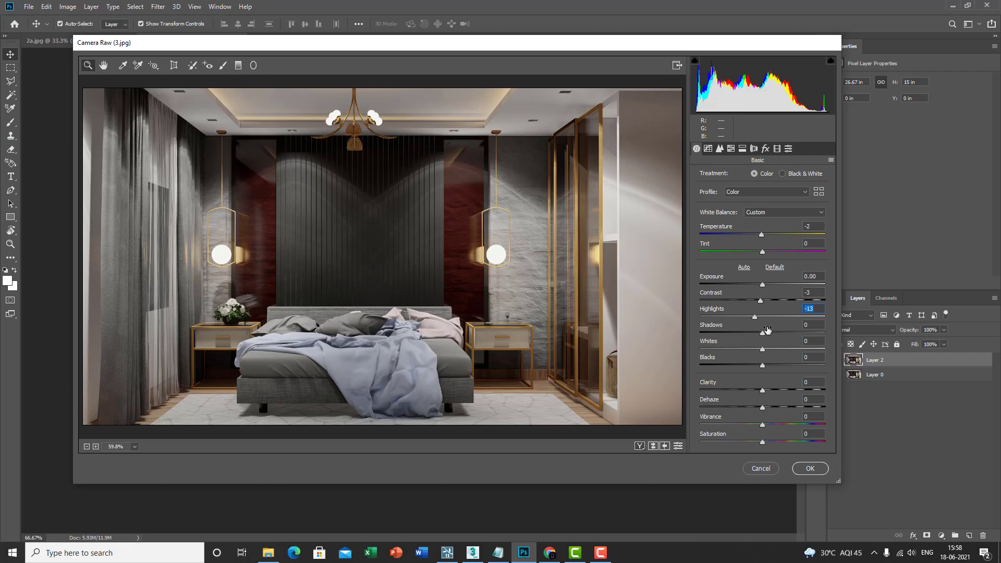
left_click_drag(762, 334, 764, 367)
mouse_move(762, 390)
left_mouse_down()
mouse_move(879, 389)
mouse_move(652, 394)
mouse_move(775, 399)
mouse_move(766, 399)
left_mouse_up()
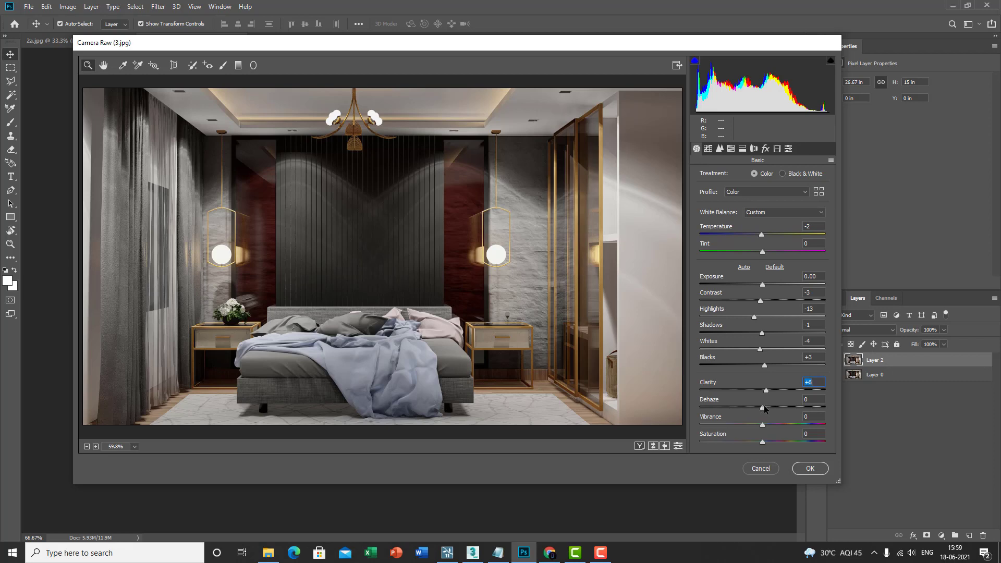
Return Dehaze to 0 after trying other amounts and set Saturation to -5
mouse_move(763, 408)
left_mouse_down()
mouse_move(663, 405)
mouse_move(767, 407)
left_mouse_up()
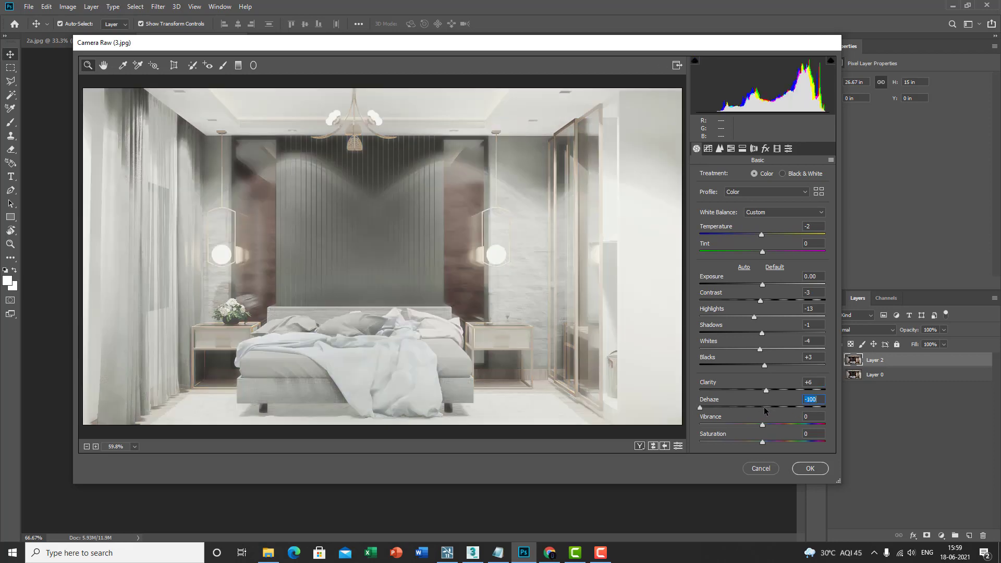
left_click(763, 407)
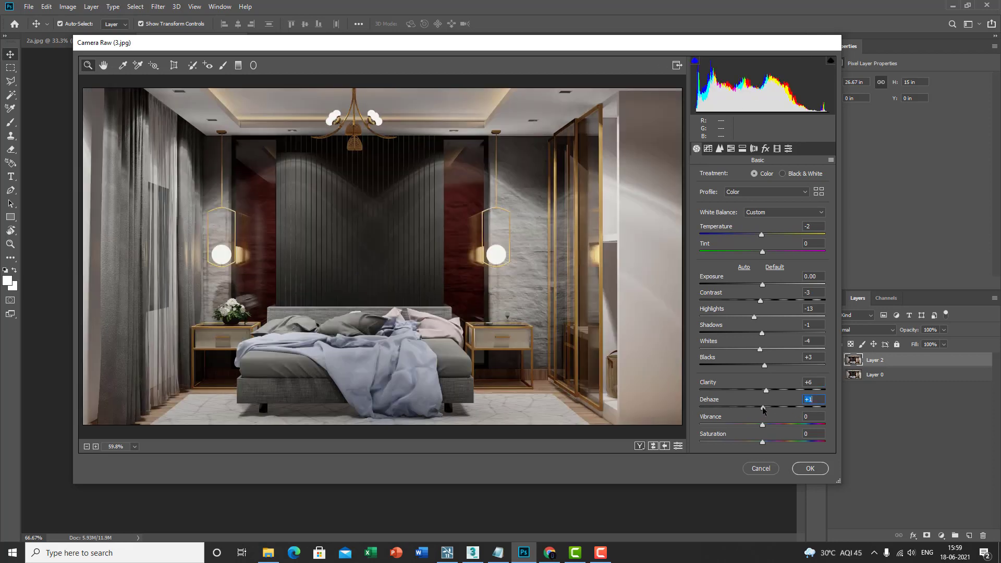
type("0")
left_click_drag(762, 443, 759, 447)
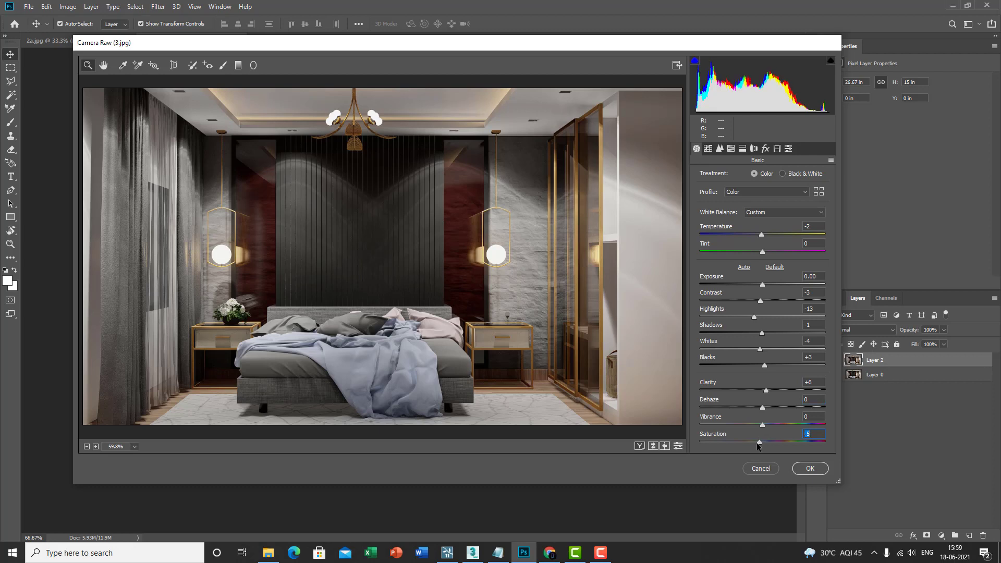
Set the sharpening amount to 17, checking the effect close up on the flowers and left nightstand
left_click(719, 148)
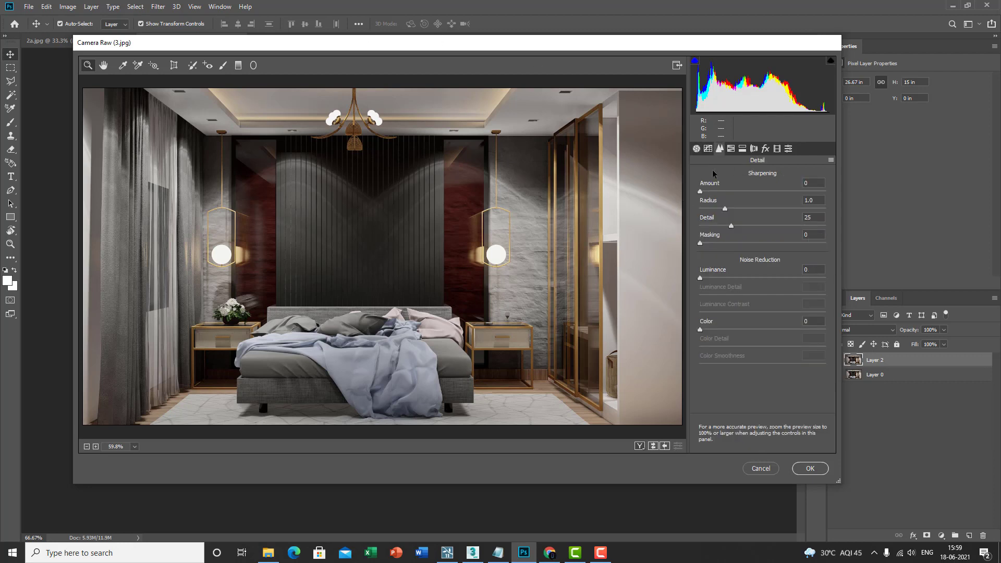
left_click(713, 192)
left_click_drag(712, 191, 712, 192)
left_click_drag(218, 324, 282, 329)
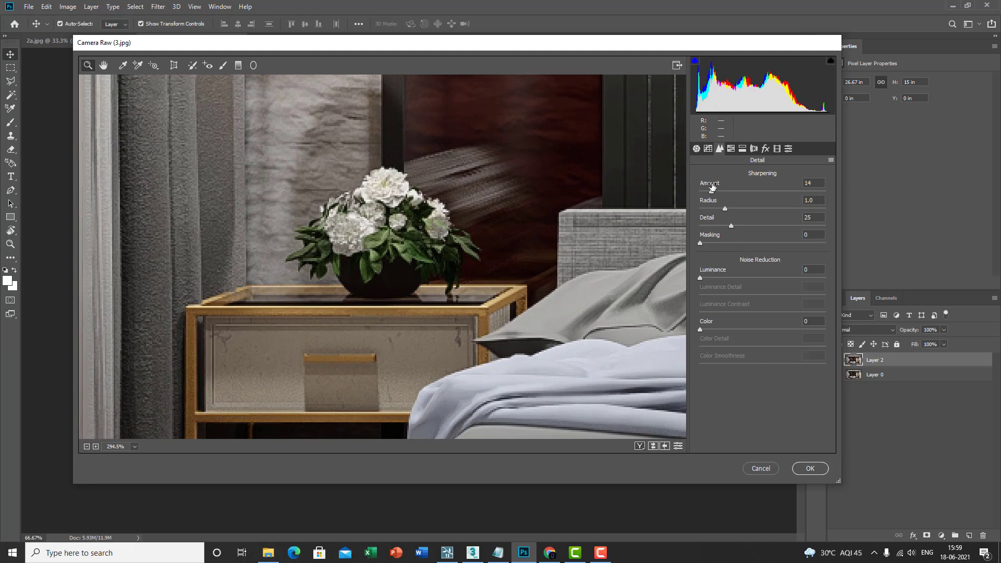
mouse_move(713, 190)
left_mouse_down()
mouse_move(853, 206)
mouse_move(697, 201)
mouse_move(714, 208)
left_mouse_up()
Set the noise reduction Luminance to 44 and Luminance Detail to 91, checking the result on the whole image
left_click_drag(713, 277, 784, 274)
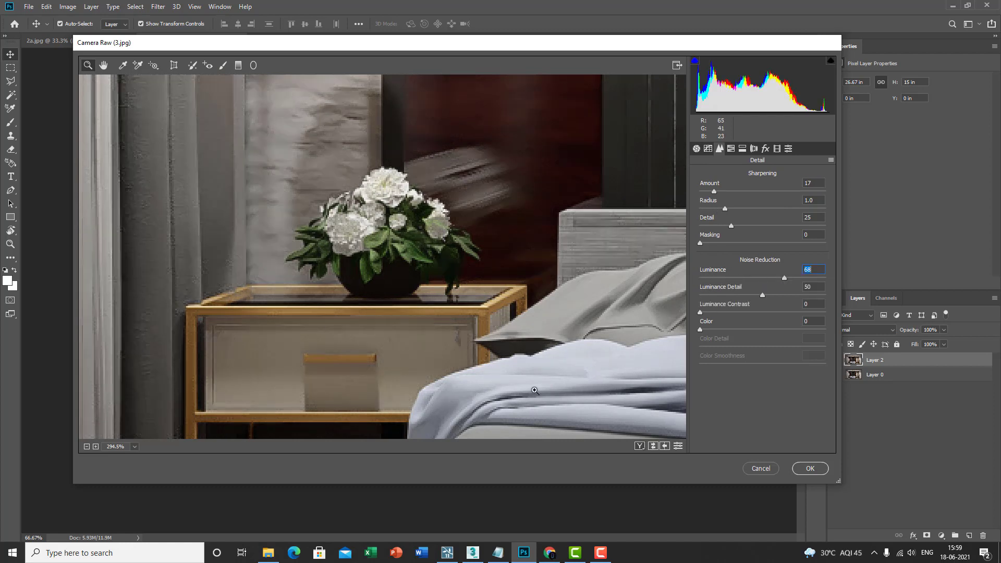
left_click_drag(762, 295, 805, 296)
left_click_drag(785, 278, 780, 278)
left_click_drag(796, 297, 812, 298)
key("ctrl+0")
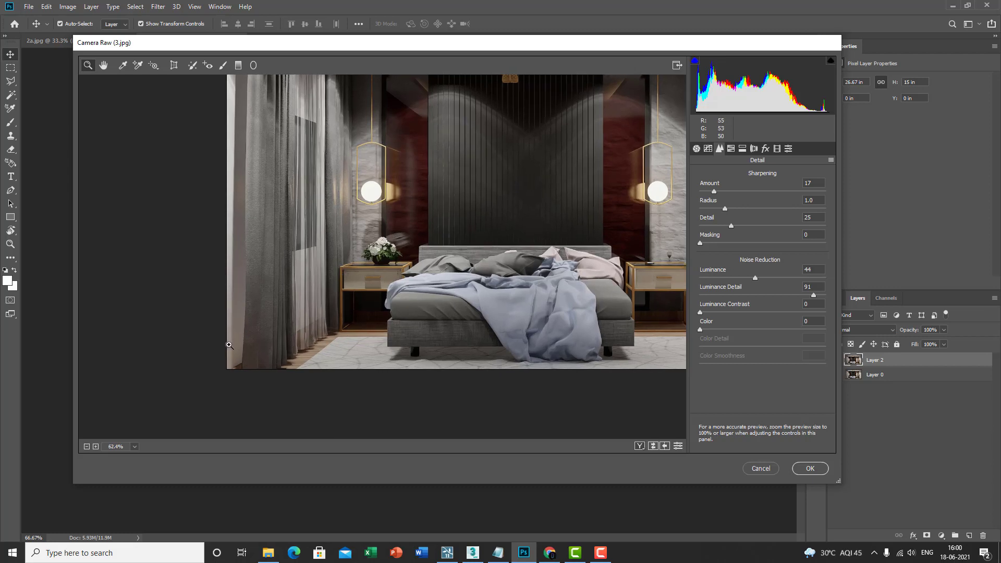
Fit the image in the preview and set the HSL Reds saturation to +88 and the Reds hue to -62
left_click(135, 447)
left_click(133, 422)
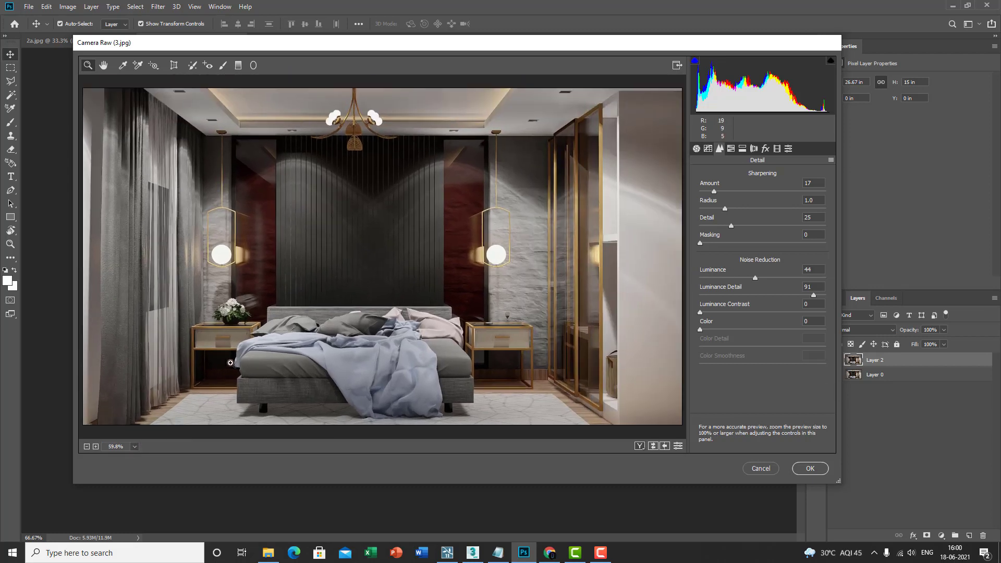
left_click(732, 150)
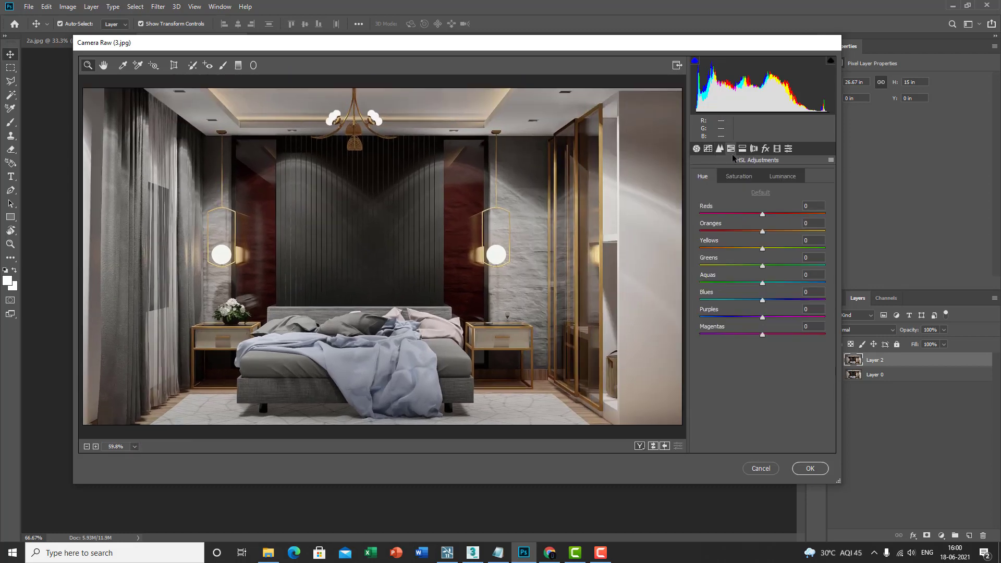
left_click(742, 177)
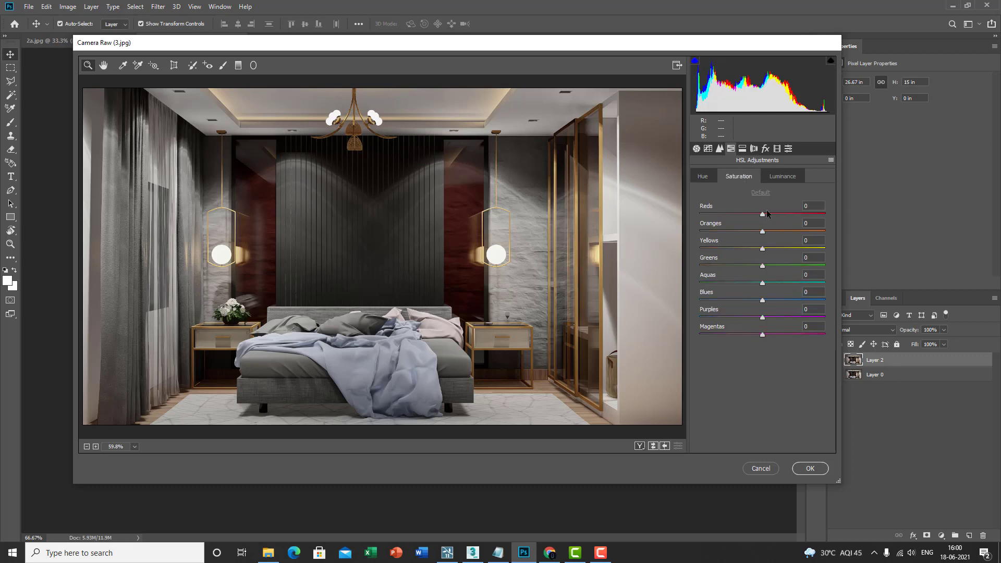
left_click_drag(767, 214, 725, 218)
left_click(703, 176)
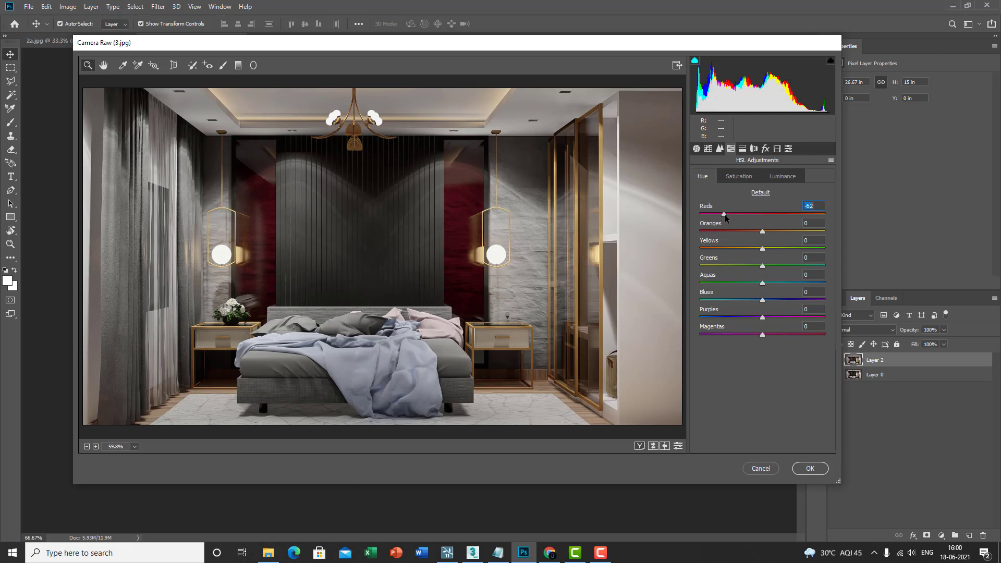
Set the HSL saturation of Oranges to -5, Yellows to -7 and Blues to -20, and apply the Camera Raw changes
left_click(739, 177)
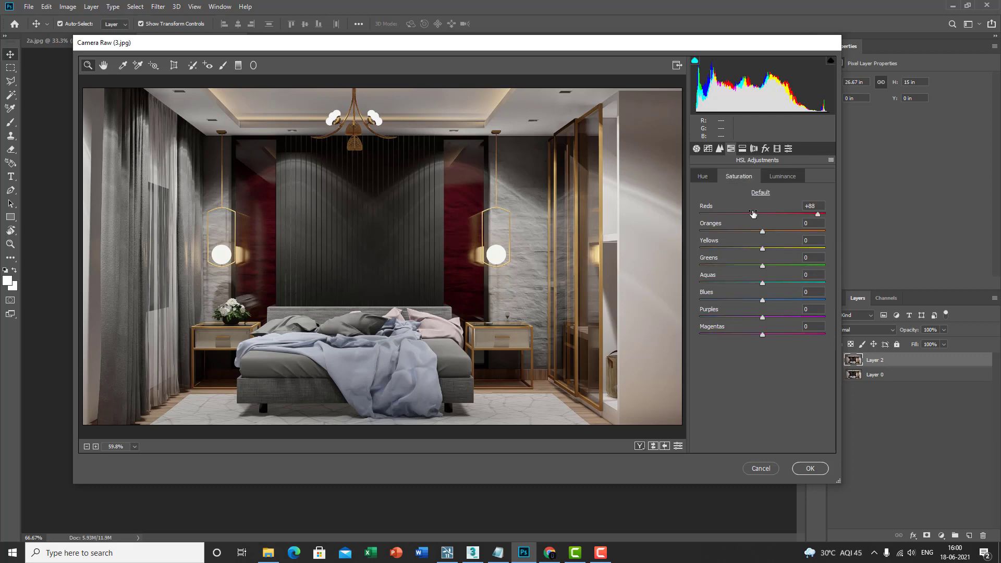
left_click_drag(762, 232, 756, 253)
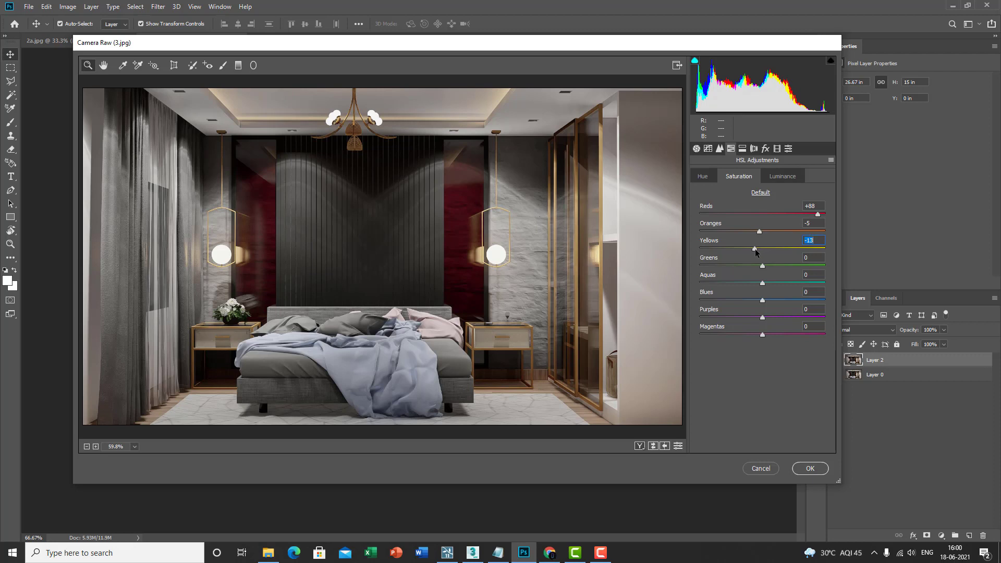
left_click_drag(756, 252, 760, 249)
mouse_move(762, 301)
left_mouse_down()
mouse_move(738, 303)
mouse_move(762, 305)
mouse_move(751, 308)
left_mouse_up()
left_click(800, 472)
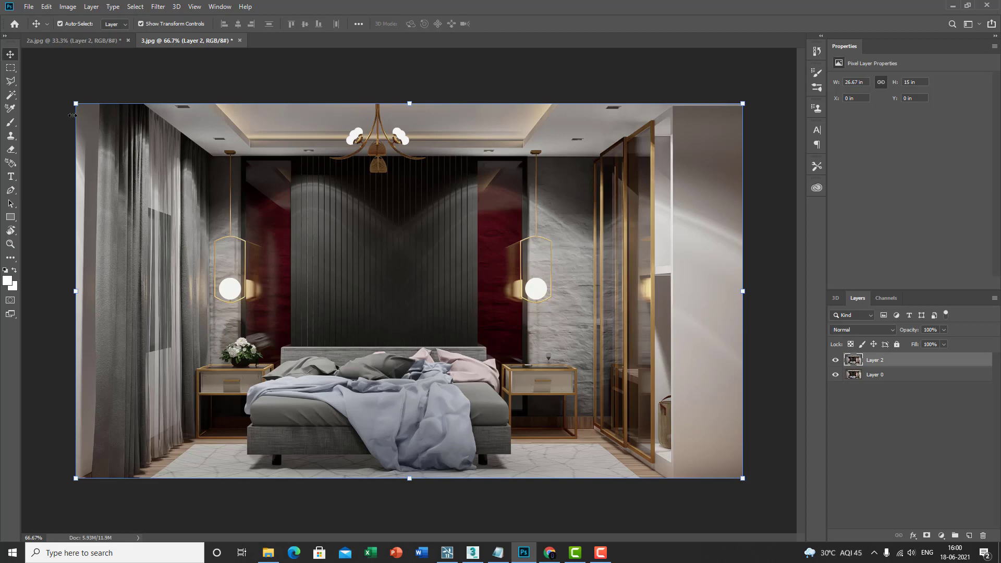
Export the finished image as a PNG named f3 into the 15 folder of Youtube designs
left_click(28, 8)
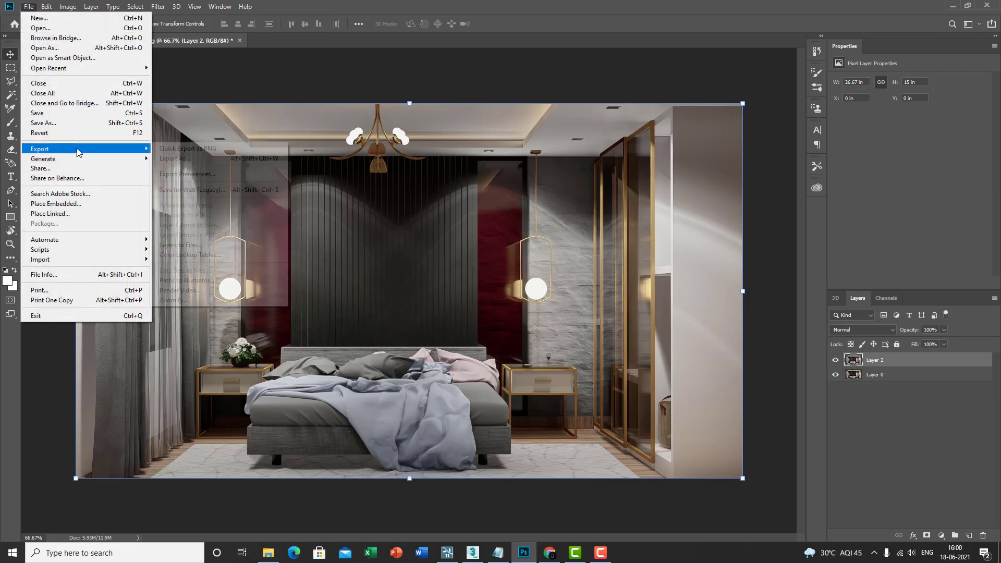
left_click(208, 148)
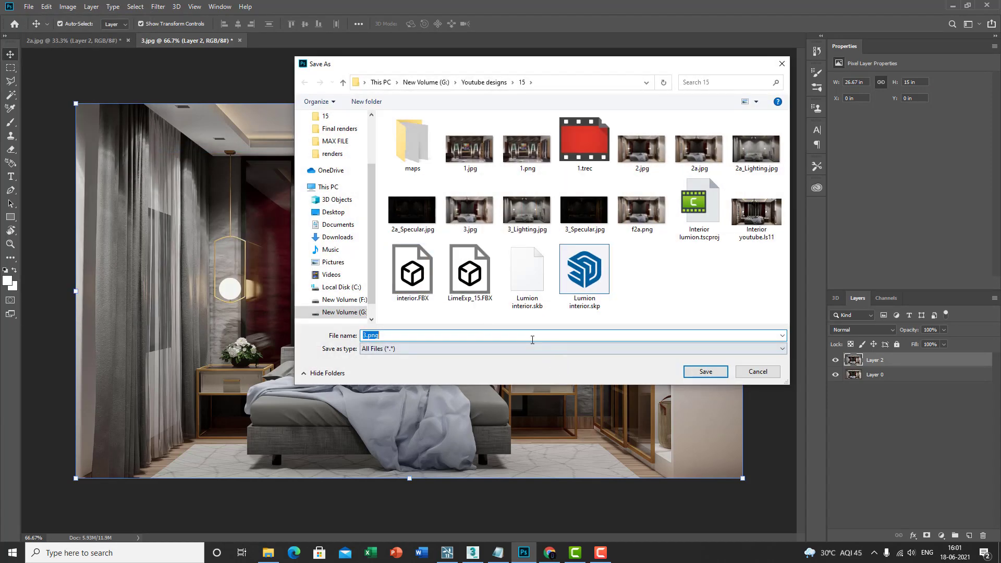
type("f3")
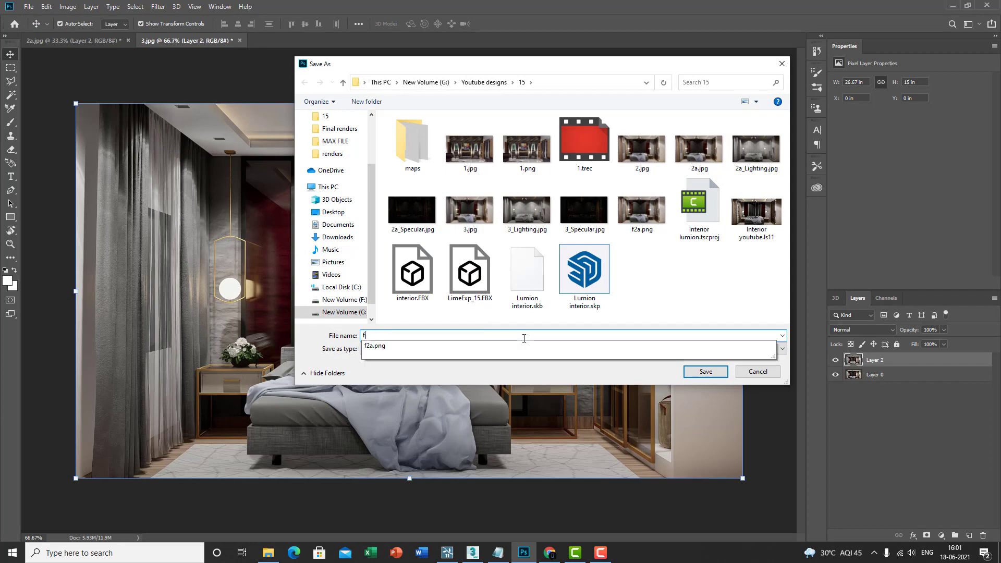
left_click(705, 372)
Open the exported f3.png from the 15 folder of Youtube designs in File Explorer and review it full screen in Photos
left_click(276, 558)
left_click(382, 262)
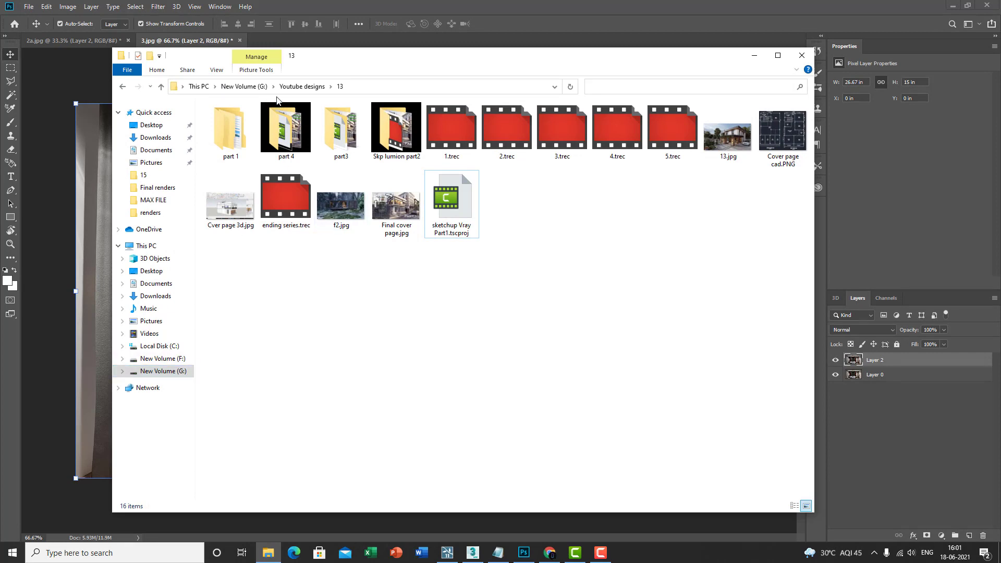
left_click(302, 86)
double_click(392, 179)
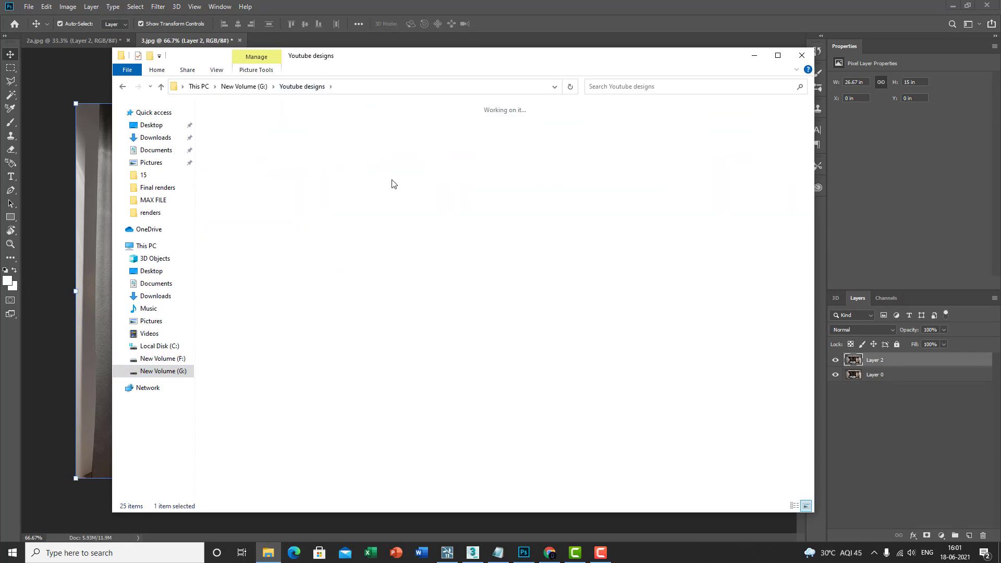
left_click(281, 197)
double_click(282, 198)
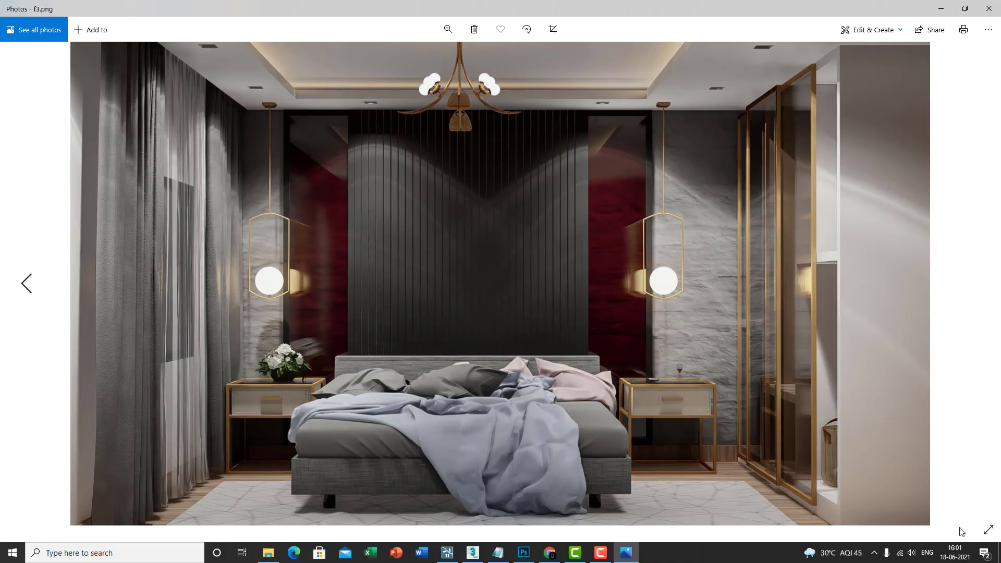
left_click(989, 530)
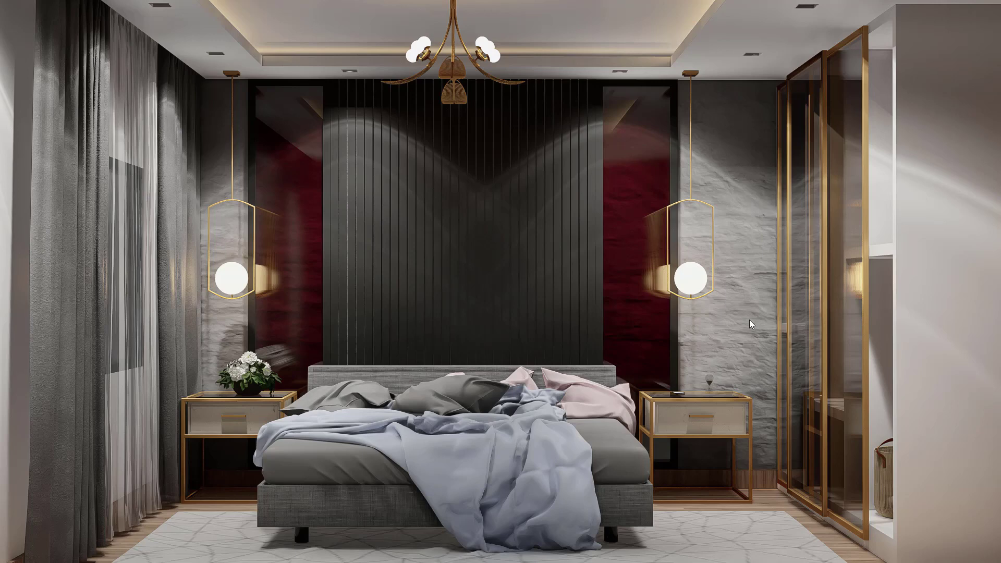
key("Escape")
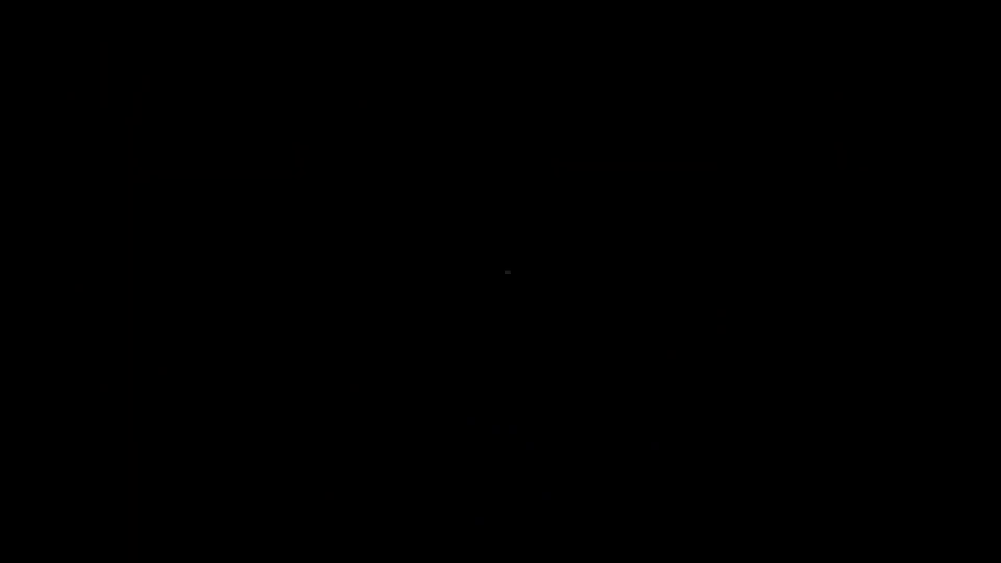